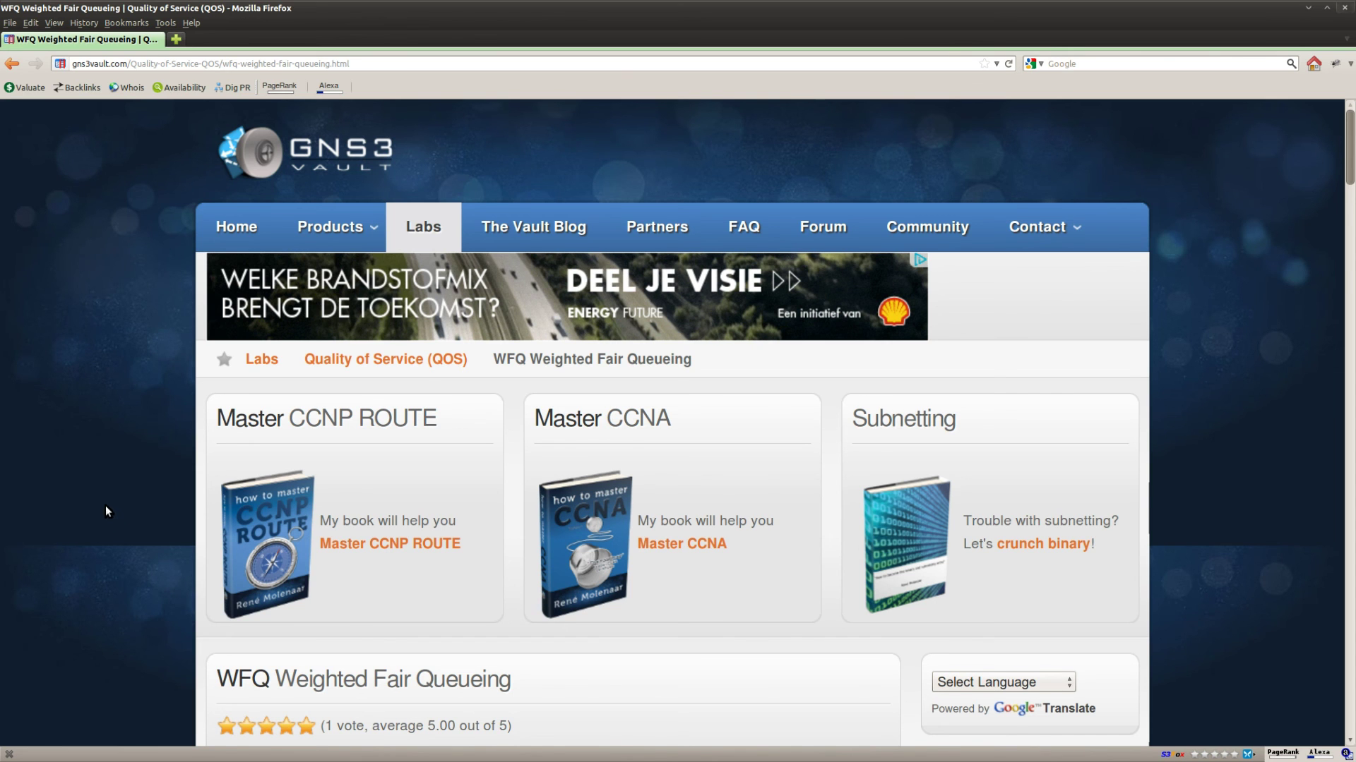
Step: Scroll to the WFQ lab's Goal section and highlight Rae's required 64kbps S0/1 bandwidth
{"action": "scroll", "coordinate": [104, 506], "scroll_direction": "down", "scroll_amount": 7}
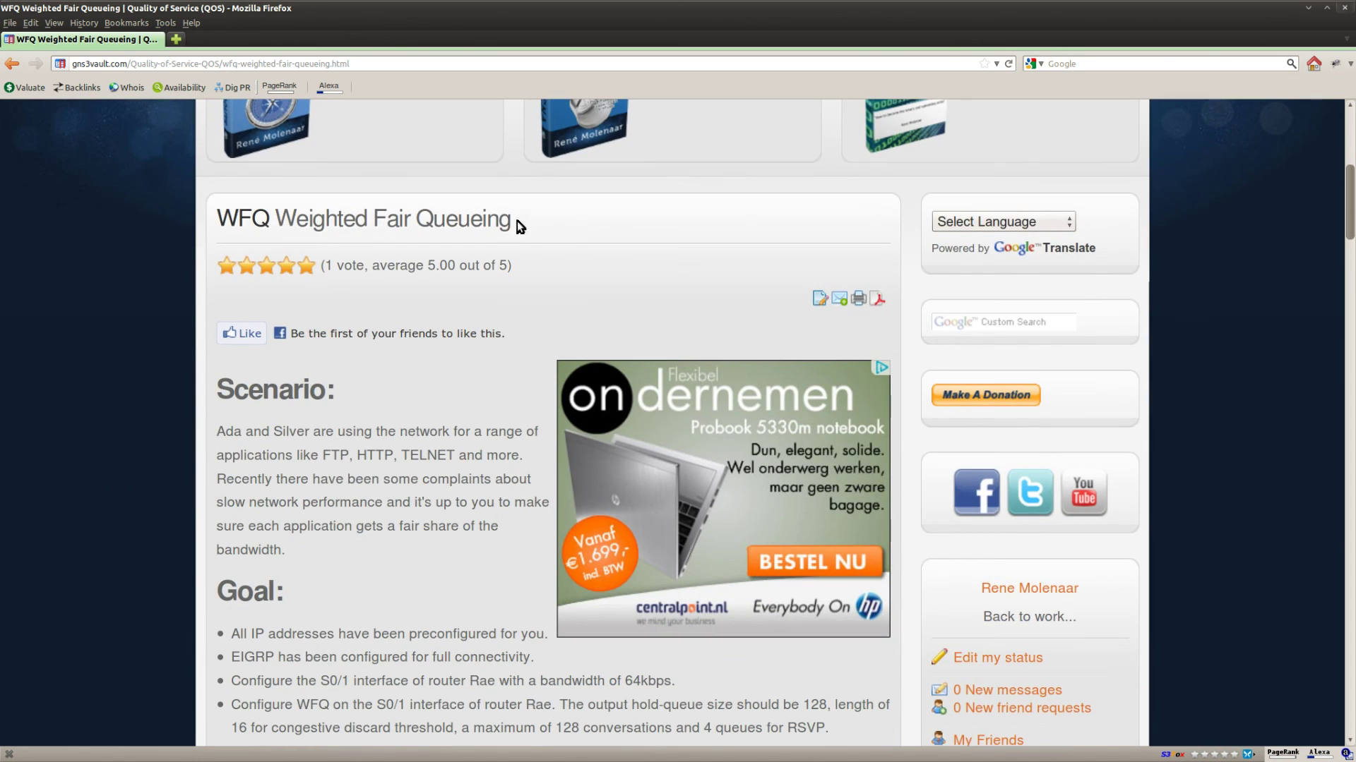
{"action": "left_click_drag", "start_coordinate": [515, 221], "coordinate": [213, 223]}
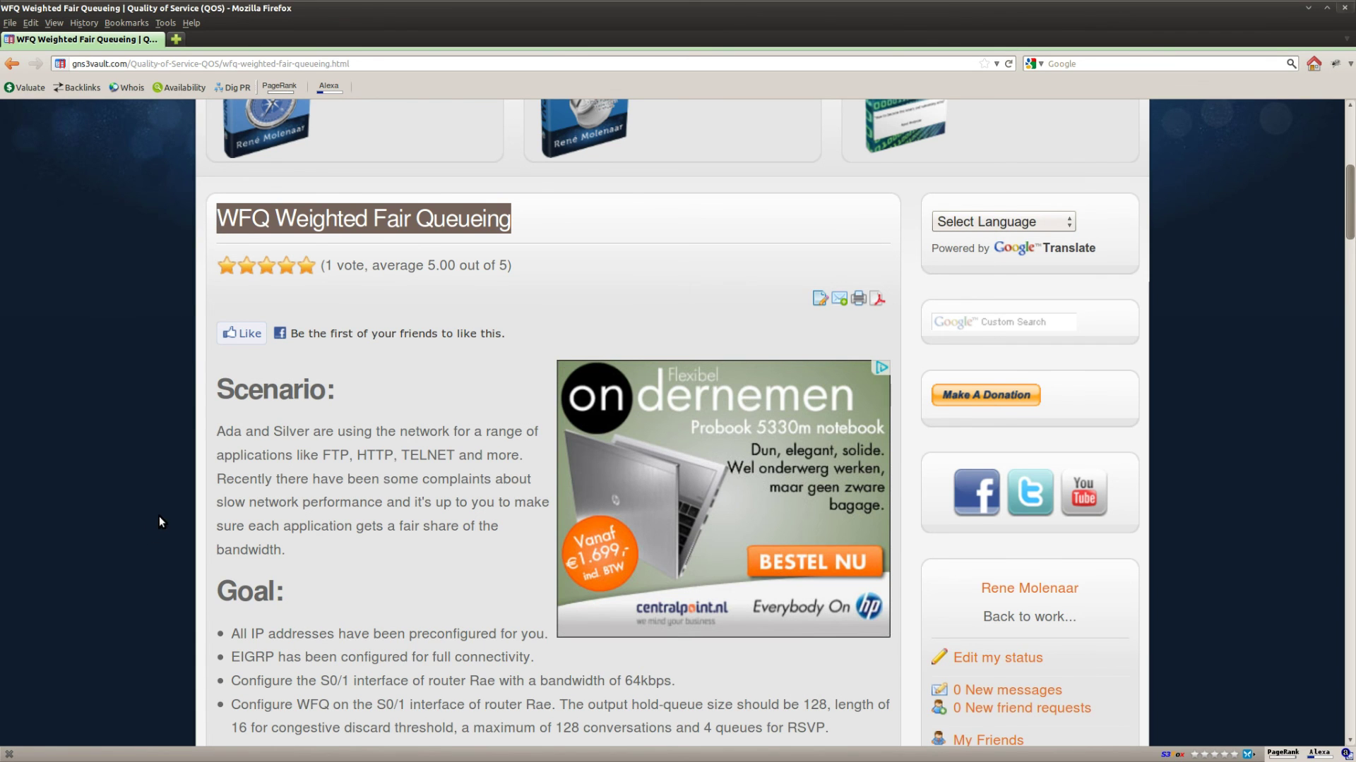
{"action": "scroll", "coordinate": [159, 523], "scroll_direction": "down", "scroll_amount": 6}
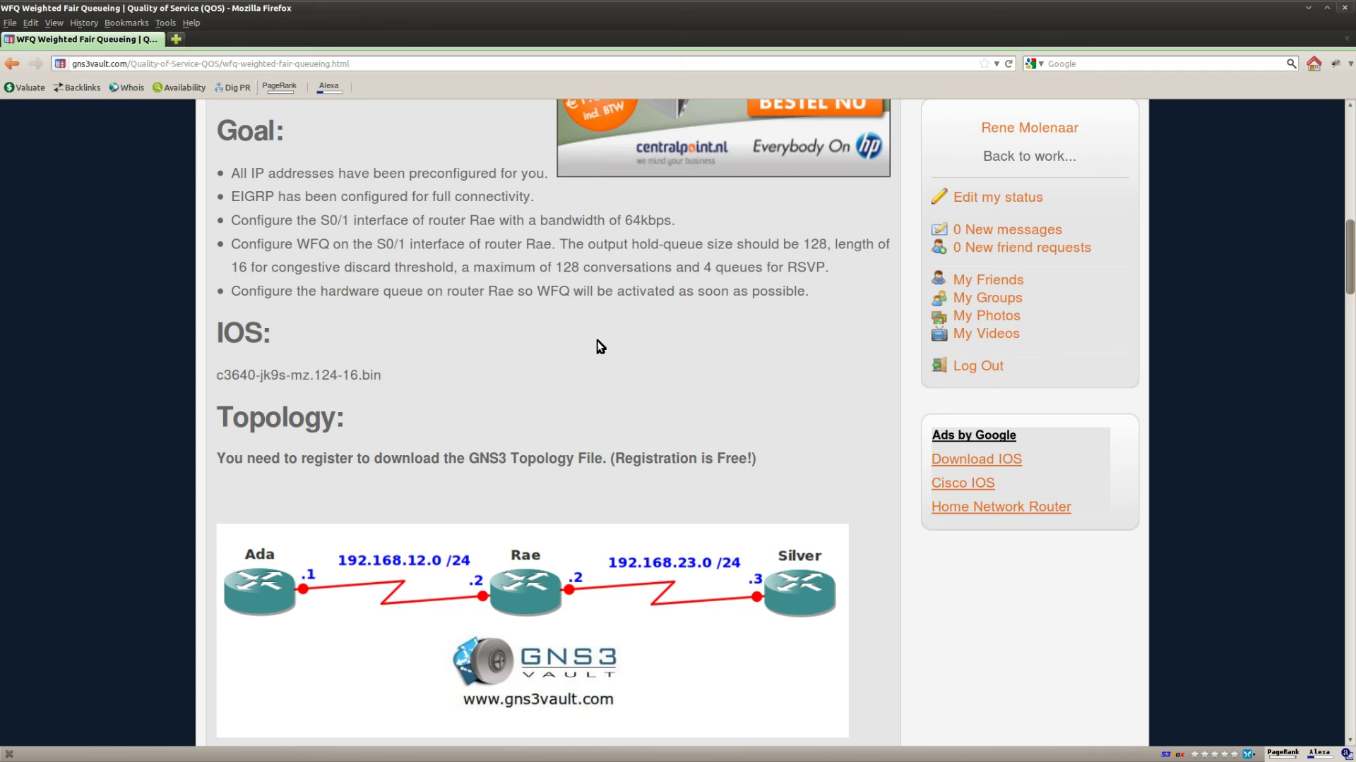
{"action": "scroll", "coordinate": [597, 354], "scroll_direction": "up", "scroll_amount": 3}
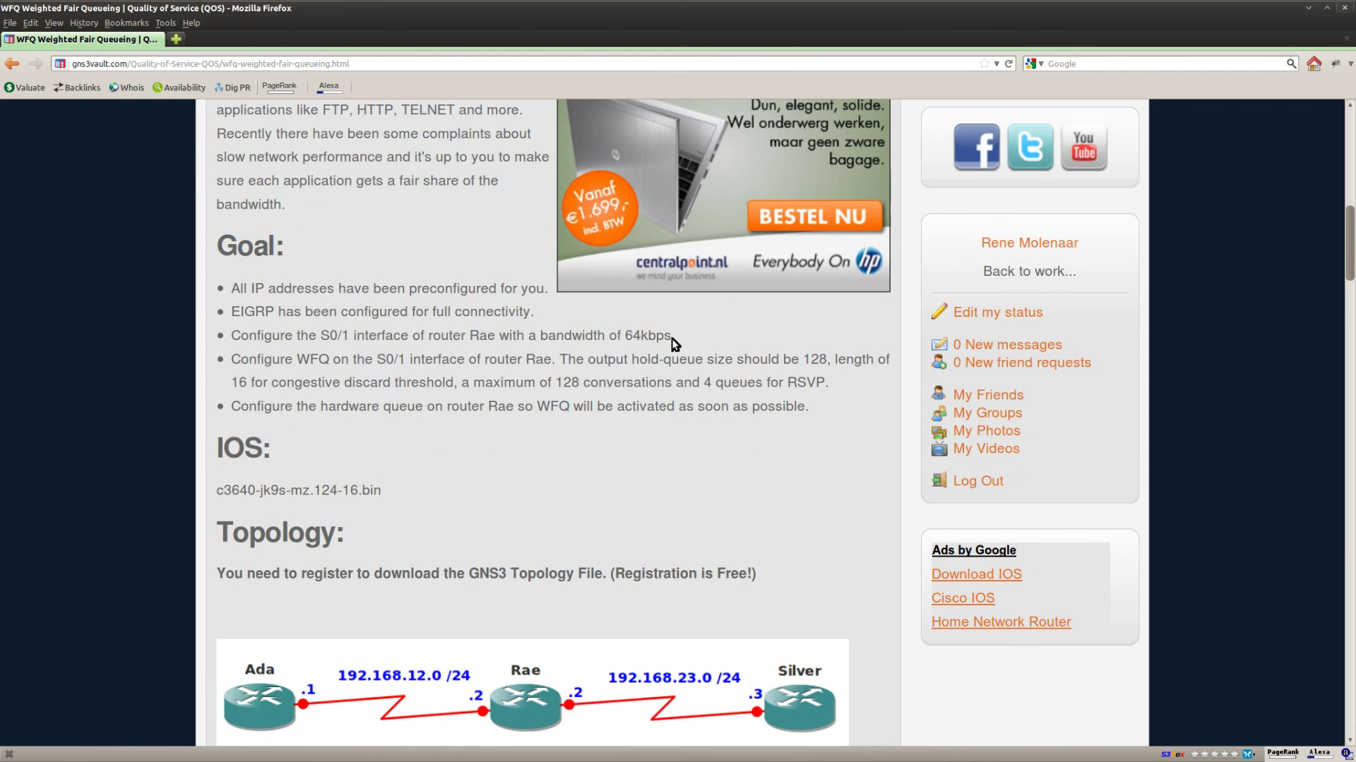
{"action": "left_click_drag", "start_coordinate": [675, 339], "coordinate": [227, 337]}
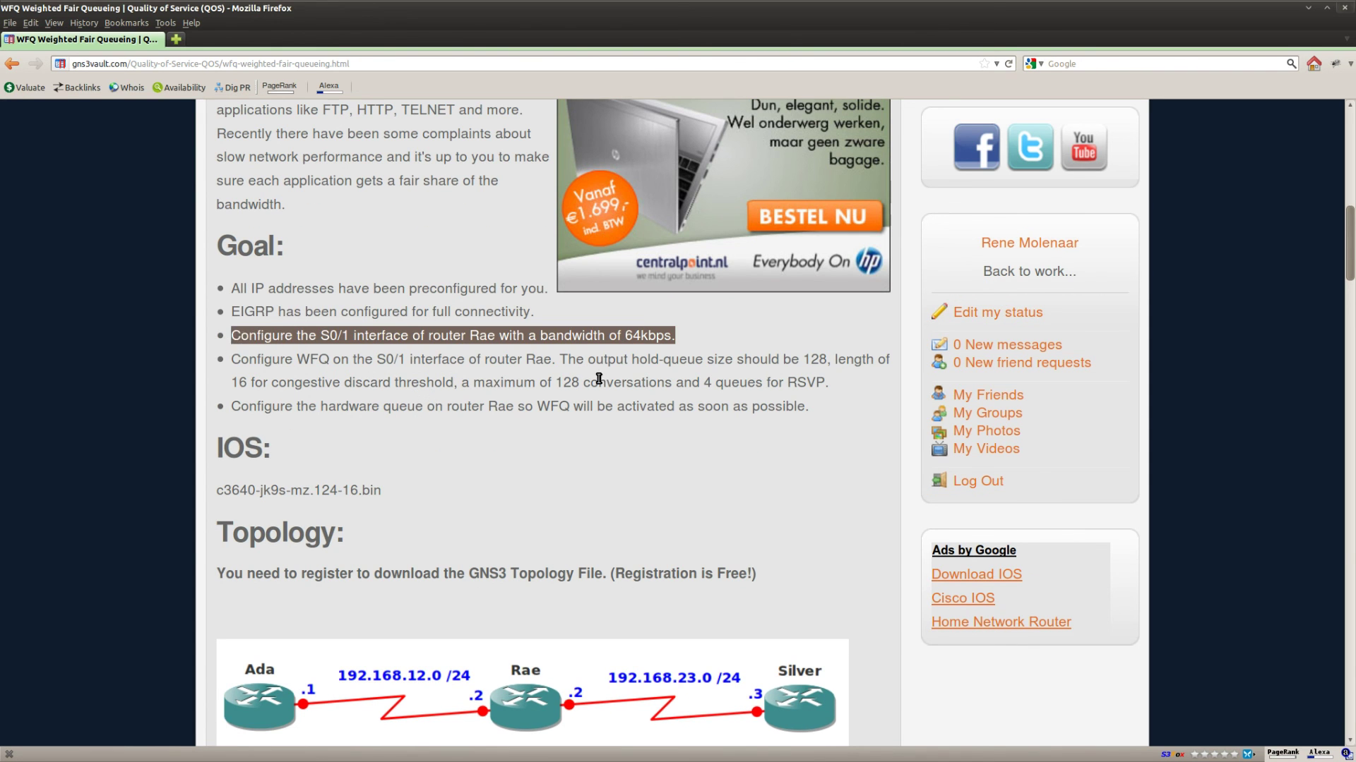
{"action": "left_click", "coordinate": [627, 363]}
{"action": "double_click", "coordinate": [647, 333]}
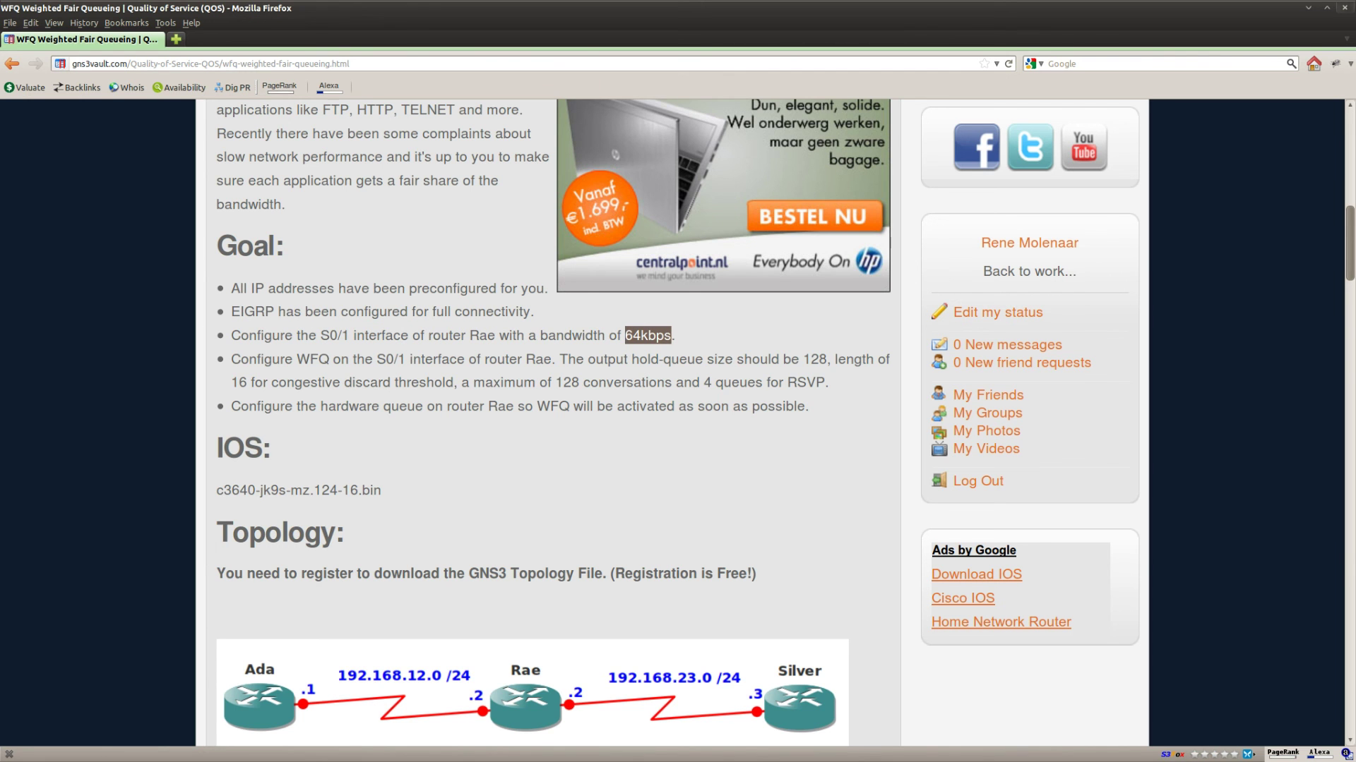
{"action": "key", "text": "alt+Tab"}
Step: Enter privileged mode and global configuration mode on router Rae
{"action": "key", "text": "shift+Left"}
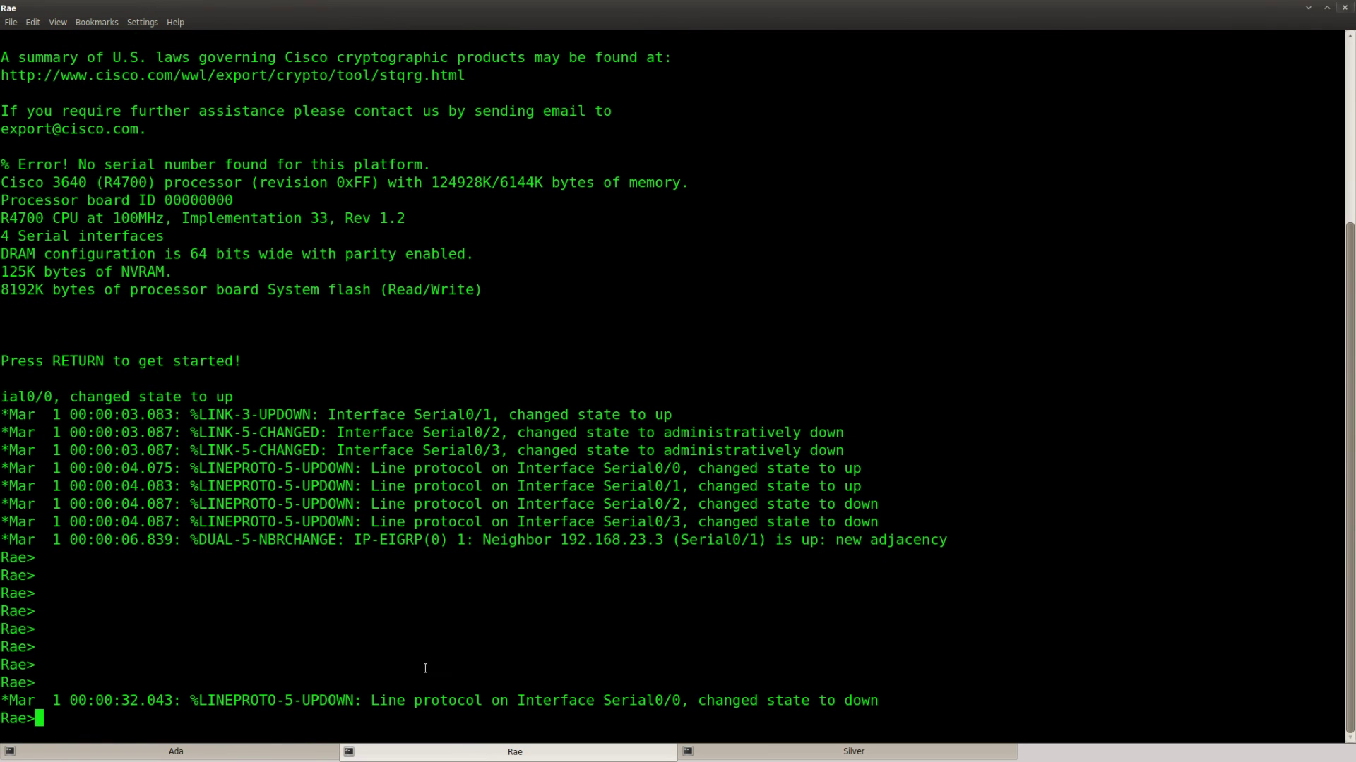
{"action": "type", "text": "ena"}
{"action": "key", "text": "Return"}
{"action": "type", "text": "conf t"}
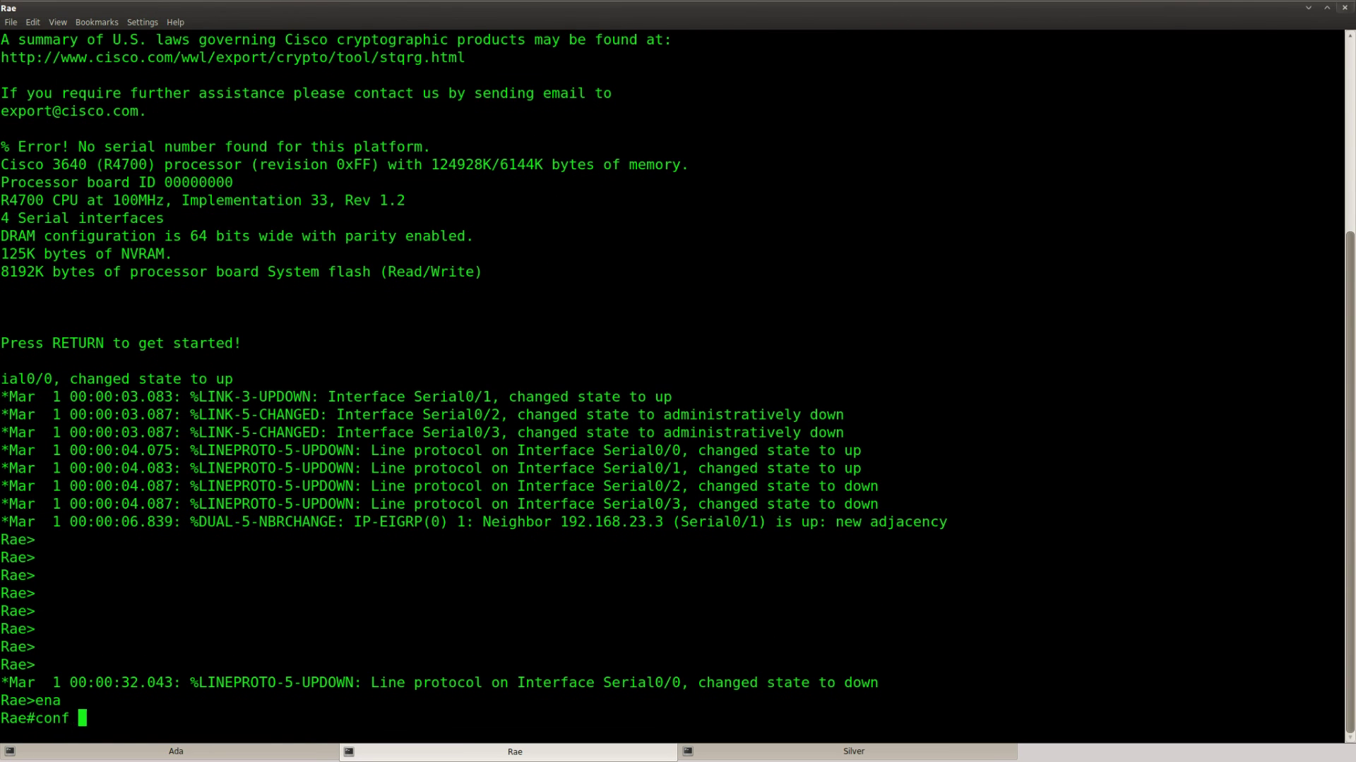
{"action": "key", "text": "Return"}
Step: Enter interface configuration for S0/1, confirming the interface name on the lab page
{"action": "type", "text": "int s0/"}
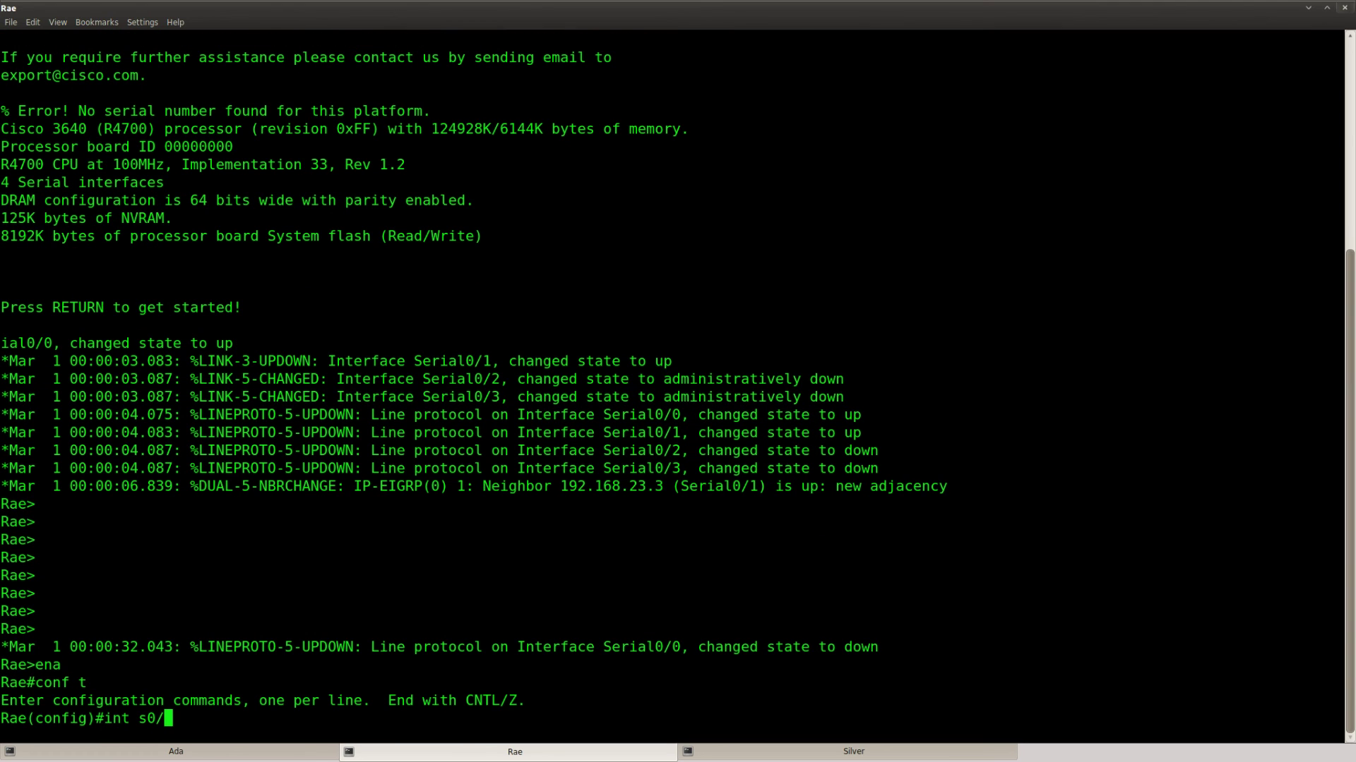
{"action": "key", "text": "alt+Tab"}
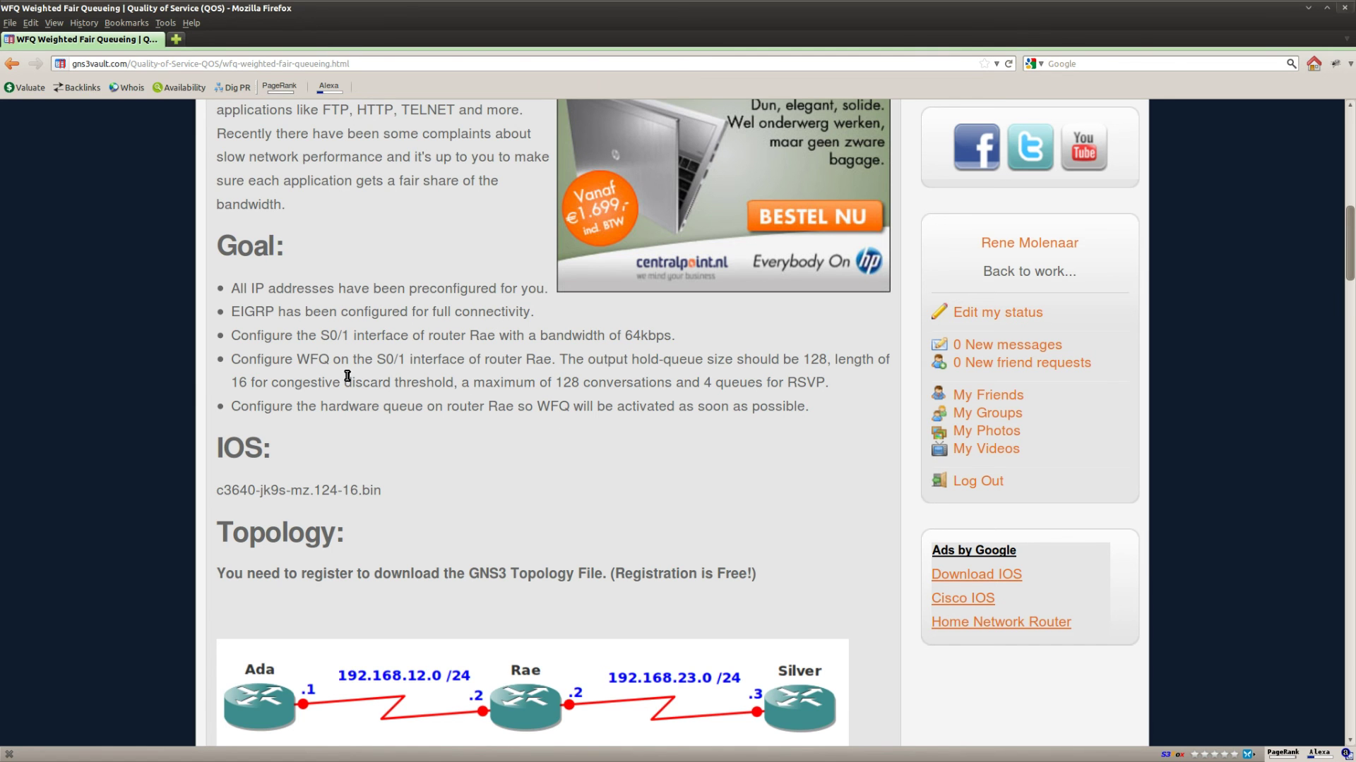
{"action": "left_click_drag", "start_coordinate": [405, 360], "coordinate": [376, 360]}
{"action": "key", "text": "alt+Tab"}
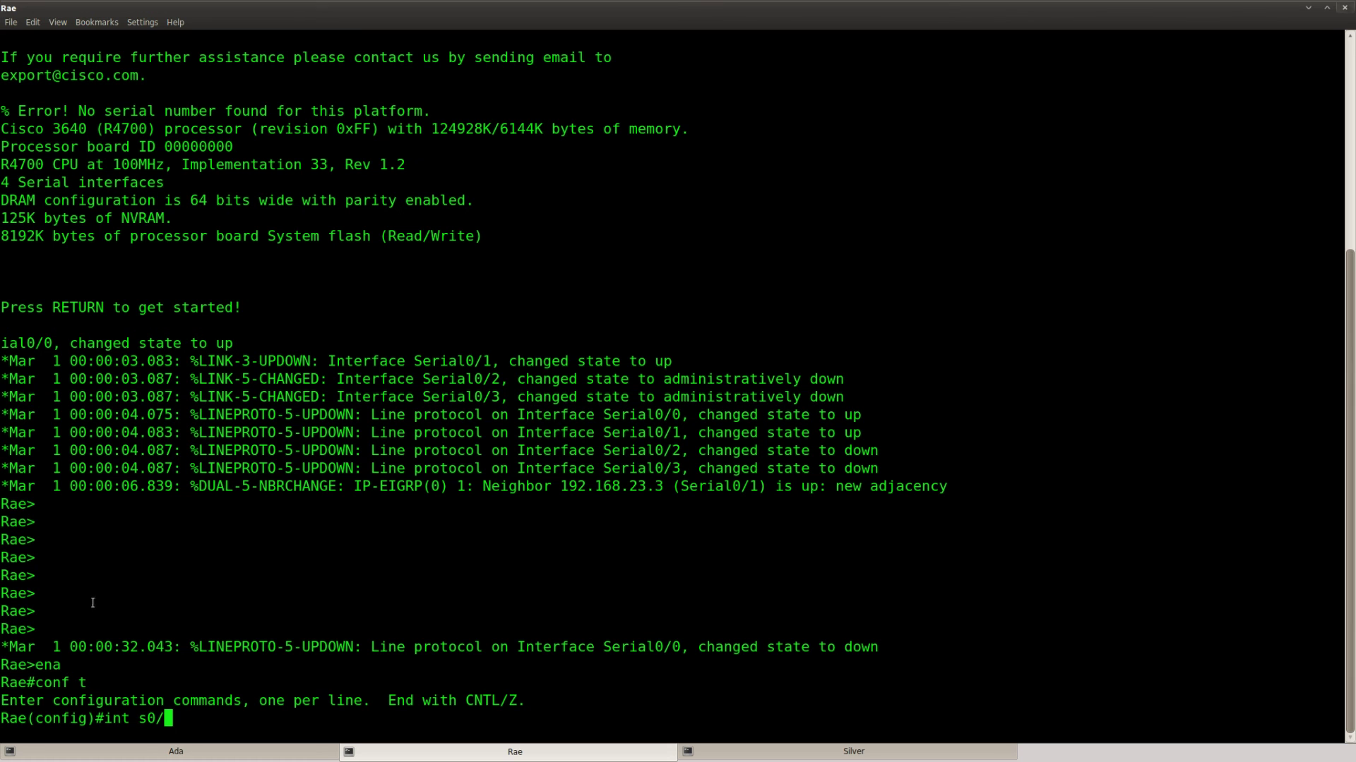
{"action": "type", "text": "1"}
{"action": "key", "text": "Return"}
Step: Set S0/1's bandwidth to 64 kbps
{"action": "type", "text": "band"}
{"action": "key", "text": "Tab"}
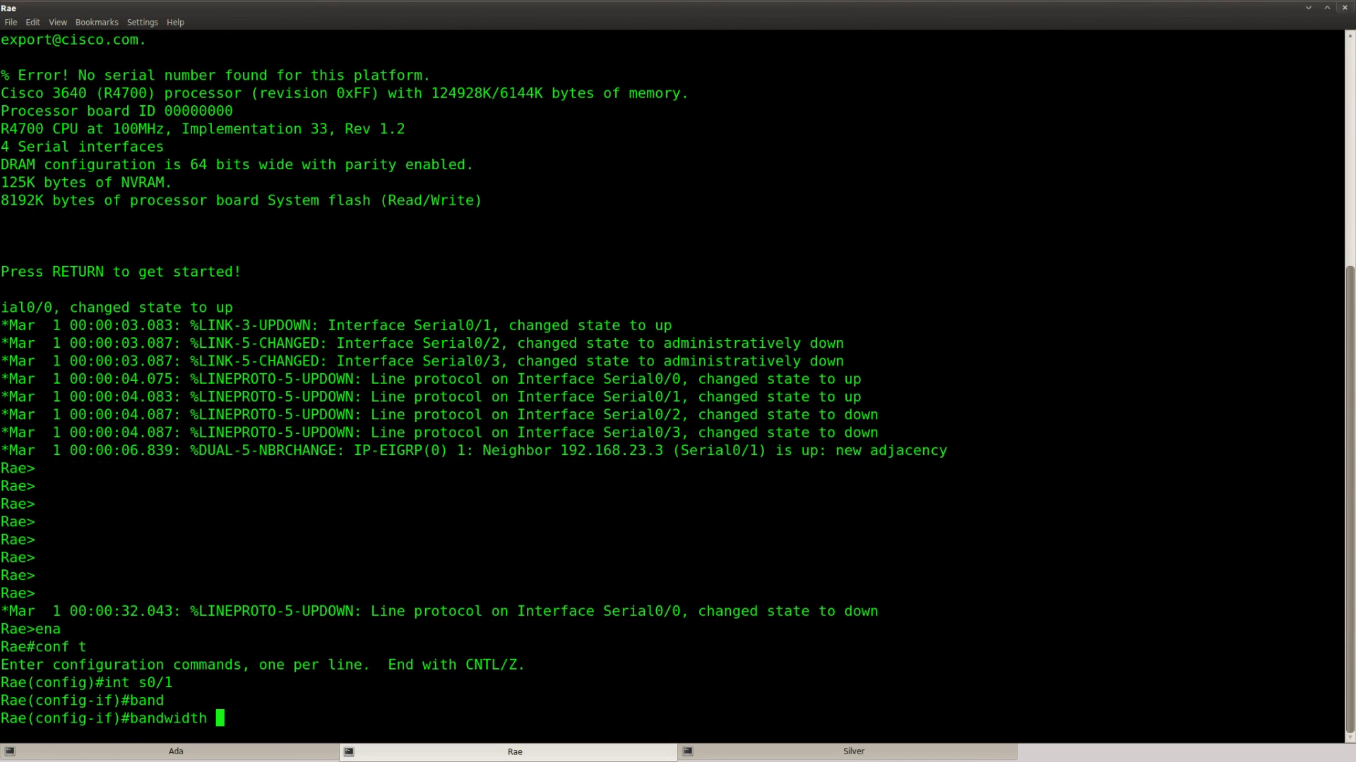
{"action": "type", "text": "?"}
{"action": "type", "text": "64"}
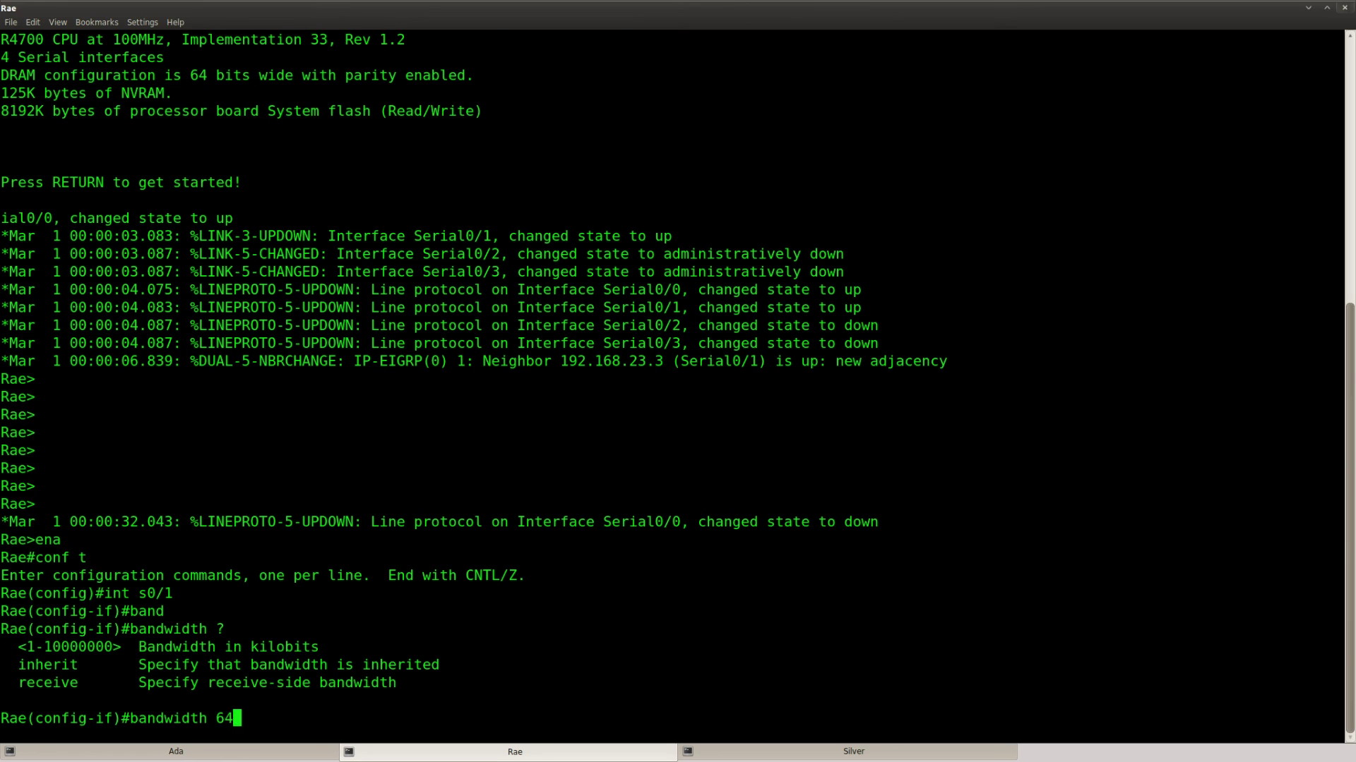
{"action": "key", "text": "Return"}
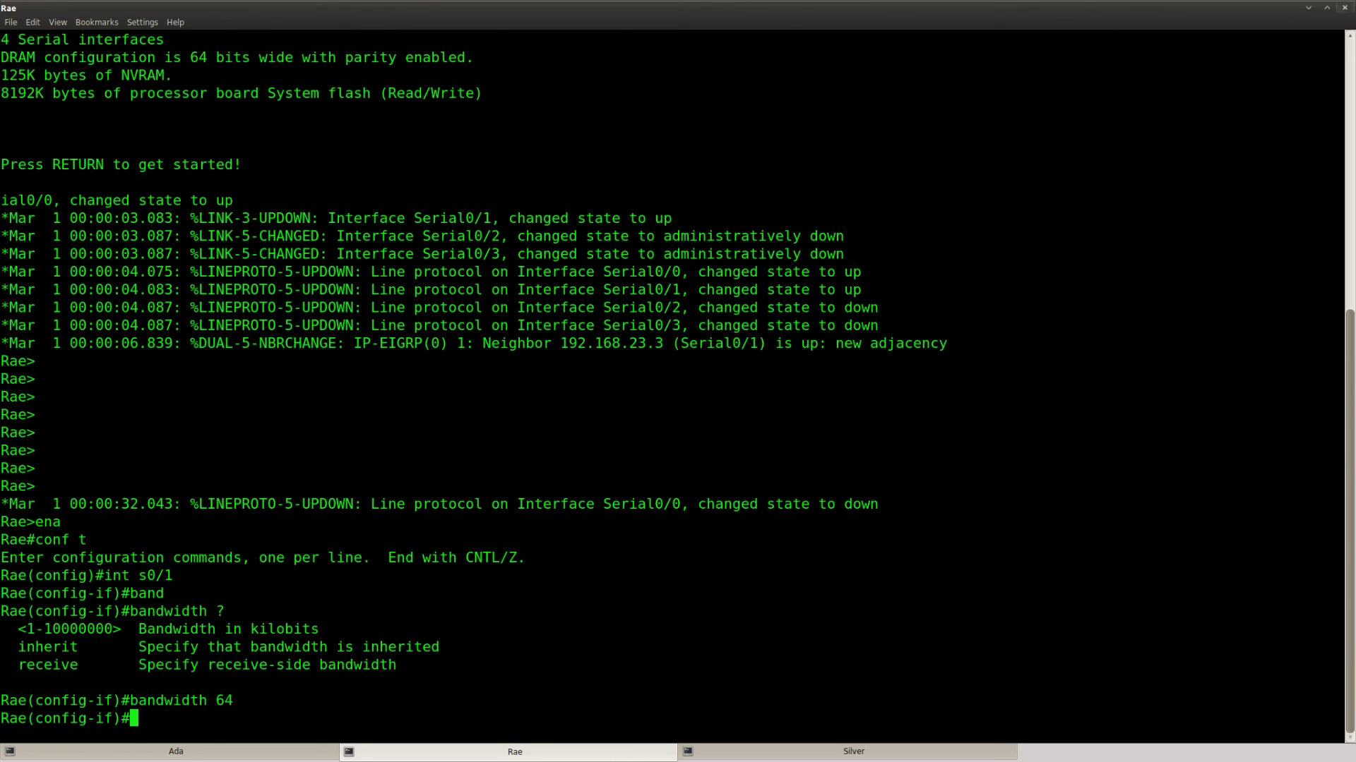
{"action": "key", "text": "alt+Tab"}
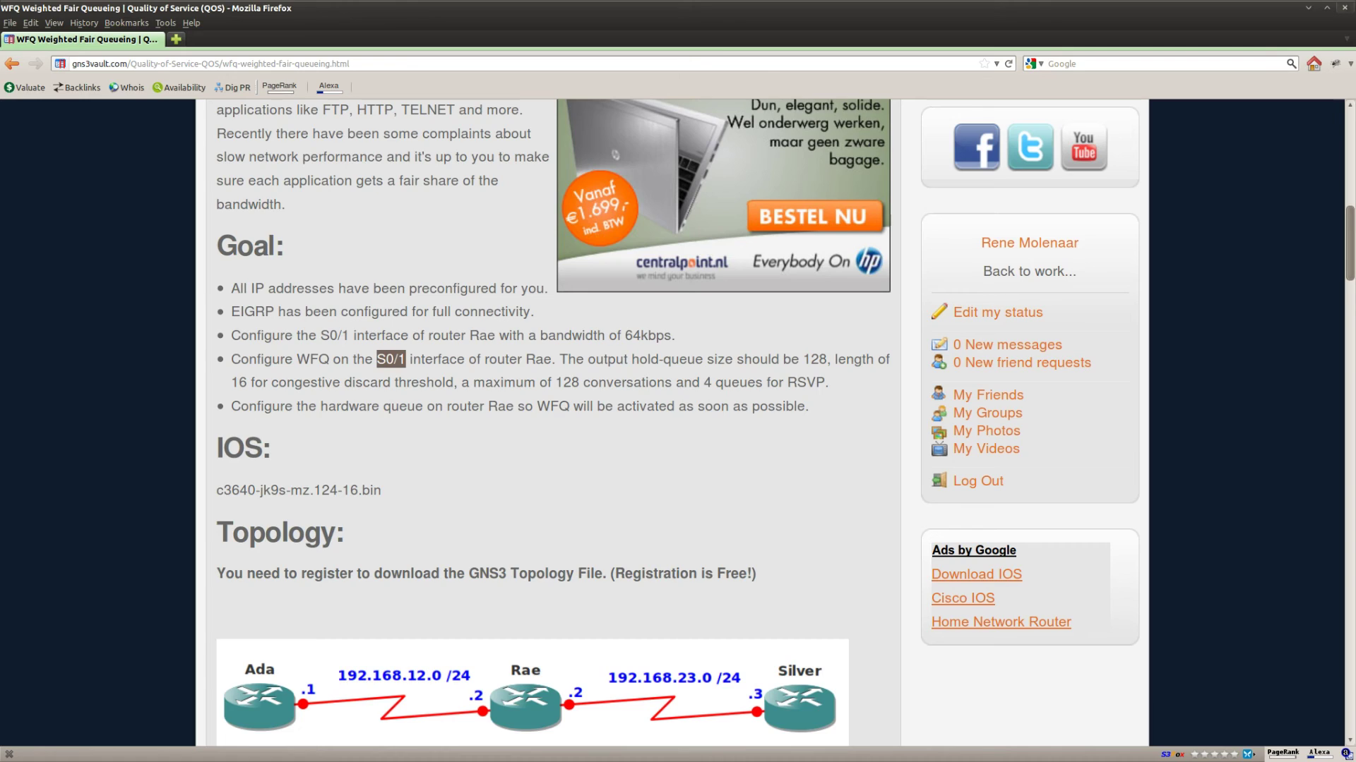
{"action": "left_click", "coordinate": [556, 490]}
{"action": "left_click_drag", "start_coordinate": [302, 358], "coordinate": [330, 359]}
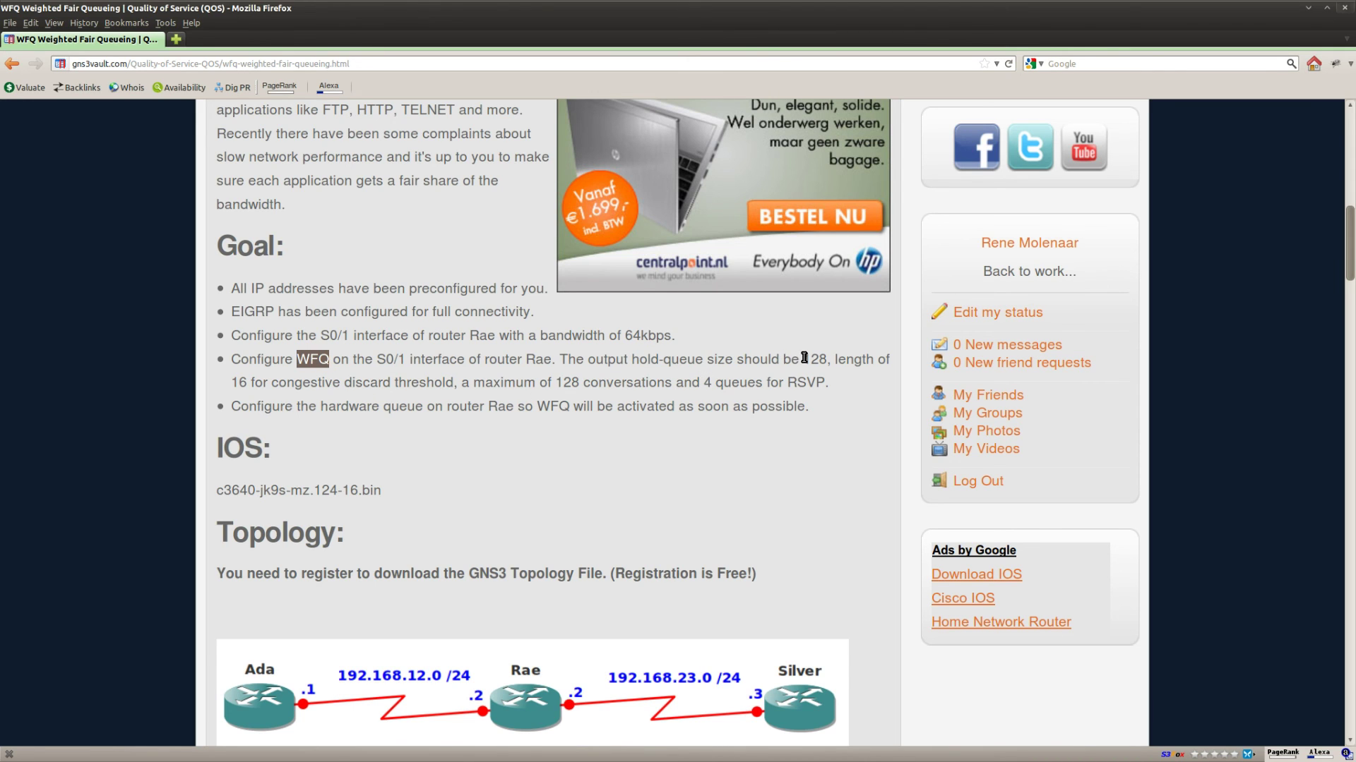
{"action": "left_click_drag", "start_coordinate": [803, 360], "coordinate": [827, 359]}
{"action": "double_click", "coordinate": [241, 382]}
{"action": "left_click_drag", "start_coordinate": [273, 382], "coordinate": [457, 382]}
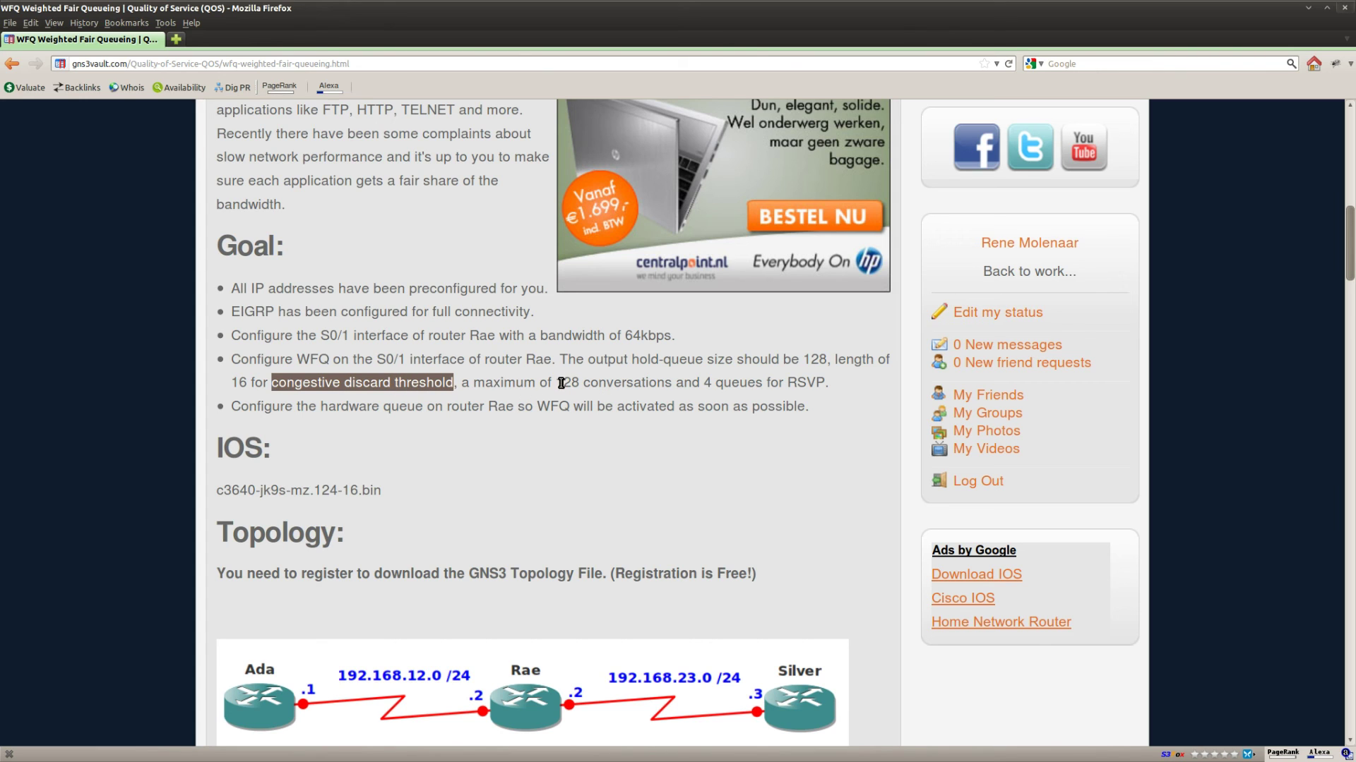
{"action": "left_click_drag", "start_coordinate": [557, 382], "coordinate": [675, 384]}
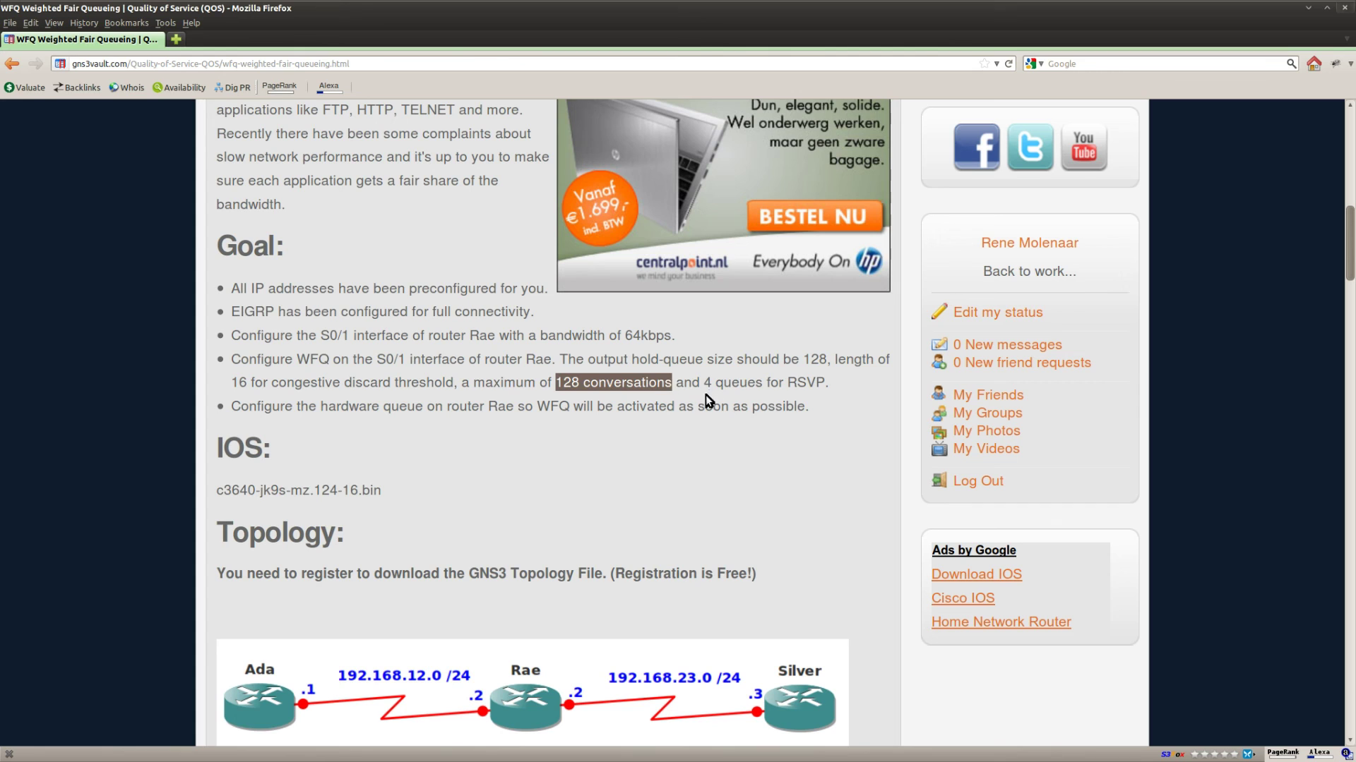
{"action": "left_click_drag", "start_coordinate": [704, 383], "coordinate": [825, 384]}
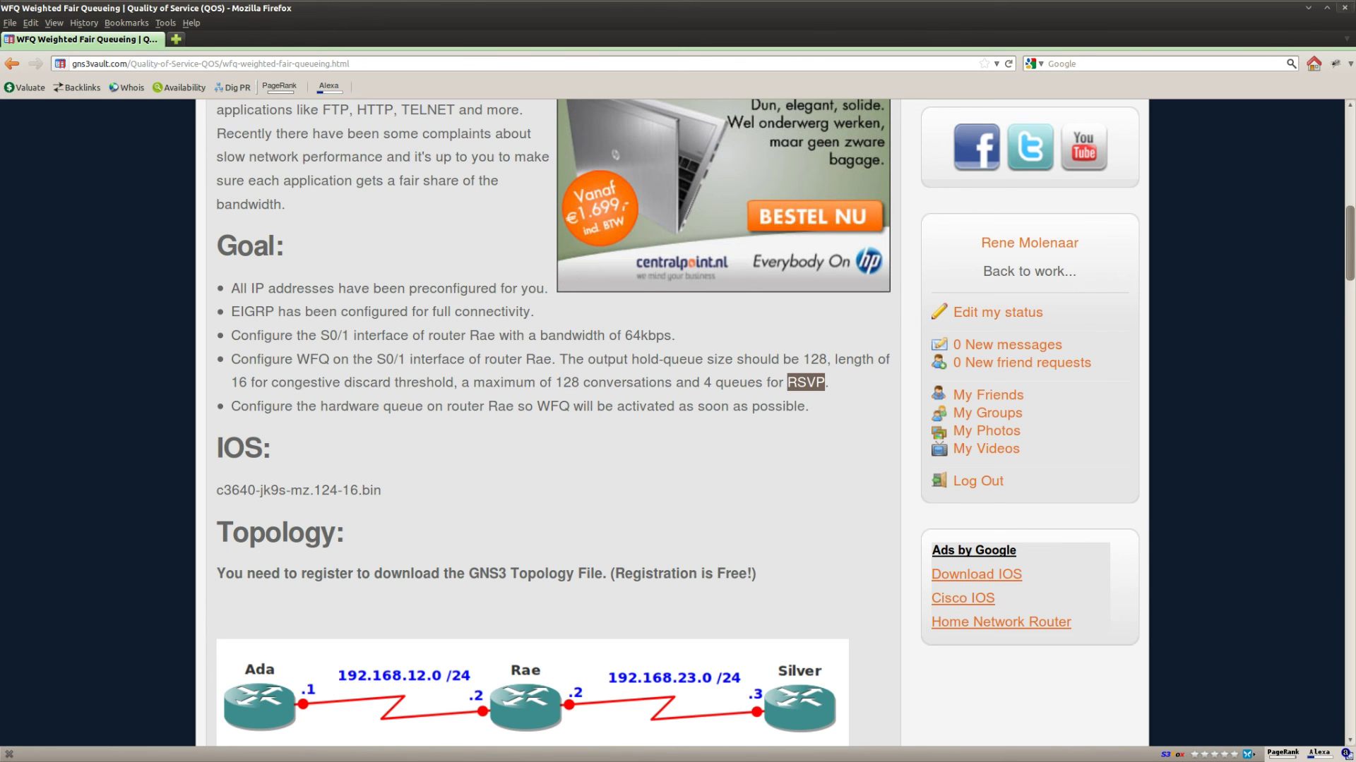
{"action": "key", "text": "alt+Tab"}
Step: Enable default fair queueing on S0/1
{"action": "key", "text": "Return"}
{"action": "key", "text": "Return"}
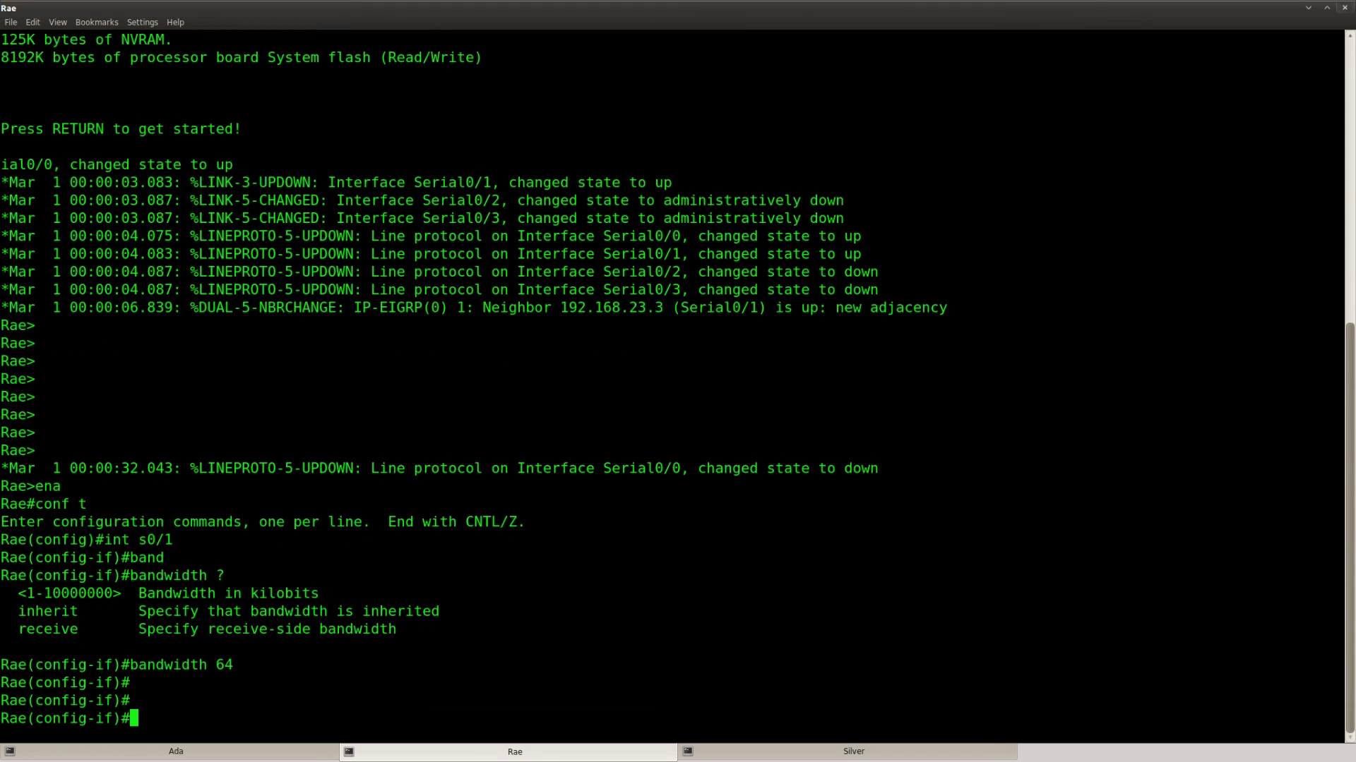
{"action": "type", "text": "fair"}
{"action": "key", "text": "Tab"}
{"action": "key", "text": "Return"}
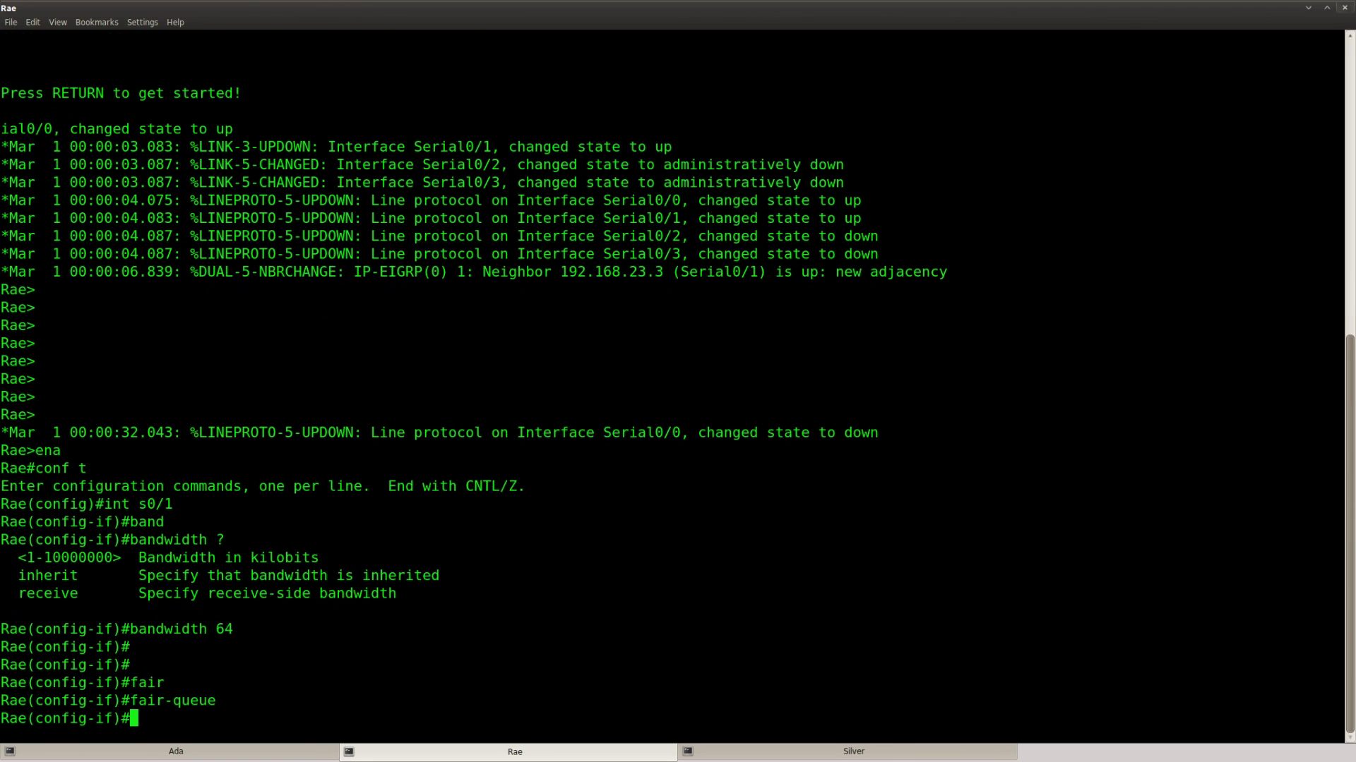
Step: Begin a fair-queue command and check its congestive discard threshold argument
{"action": "type", "text": "fair"}
{"action": "key", "text": "Tab"}
{"action": "type", "text": "?"}
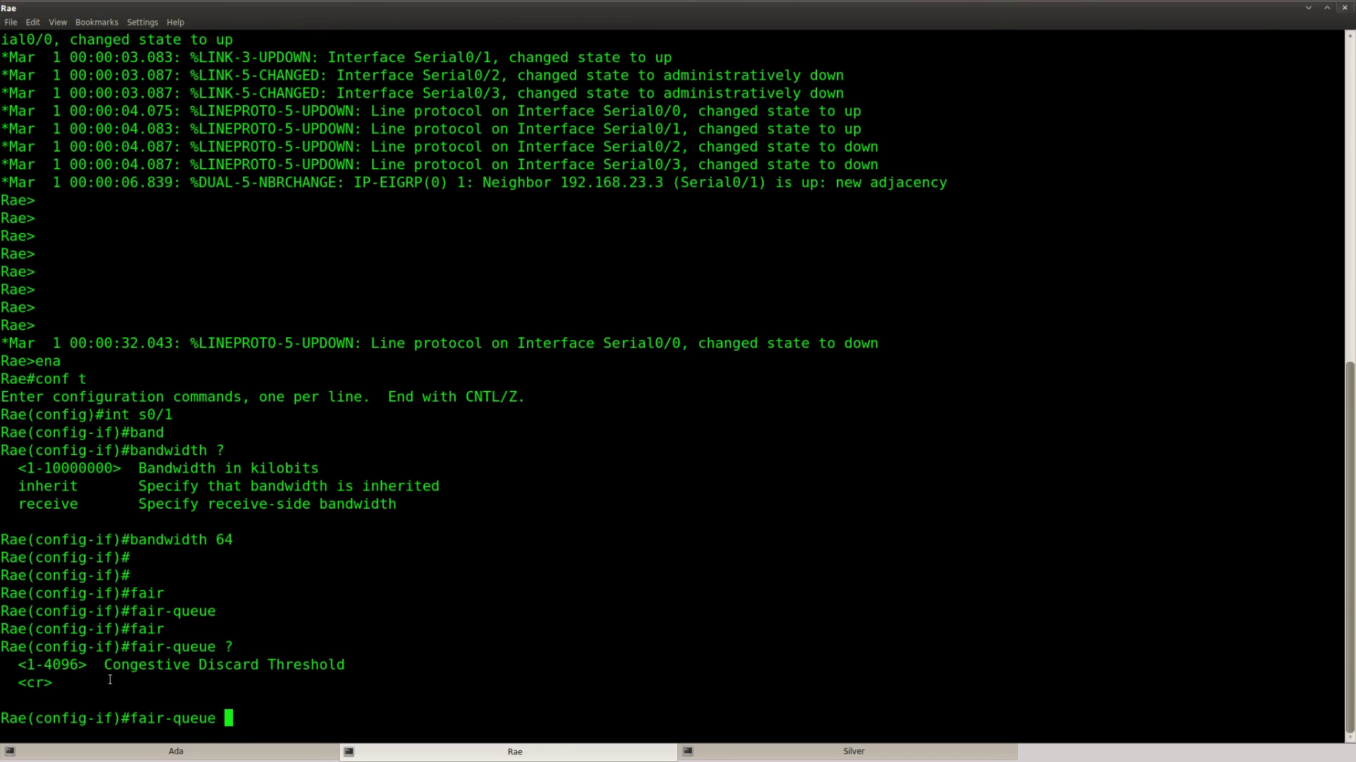
{"action": "left_click_drag", "start_coordinate": [344, 668], "coordinate": [104, 667]}
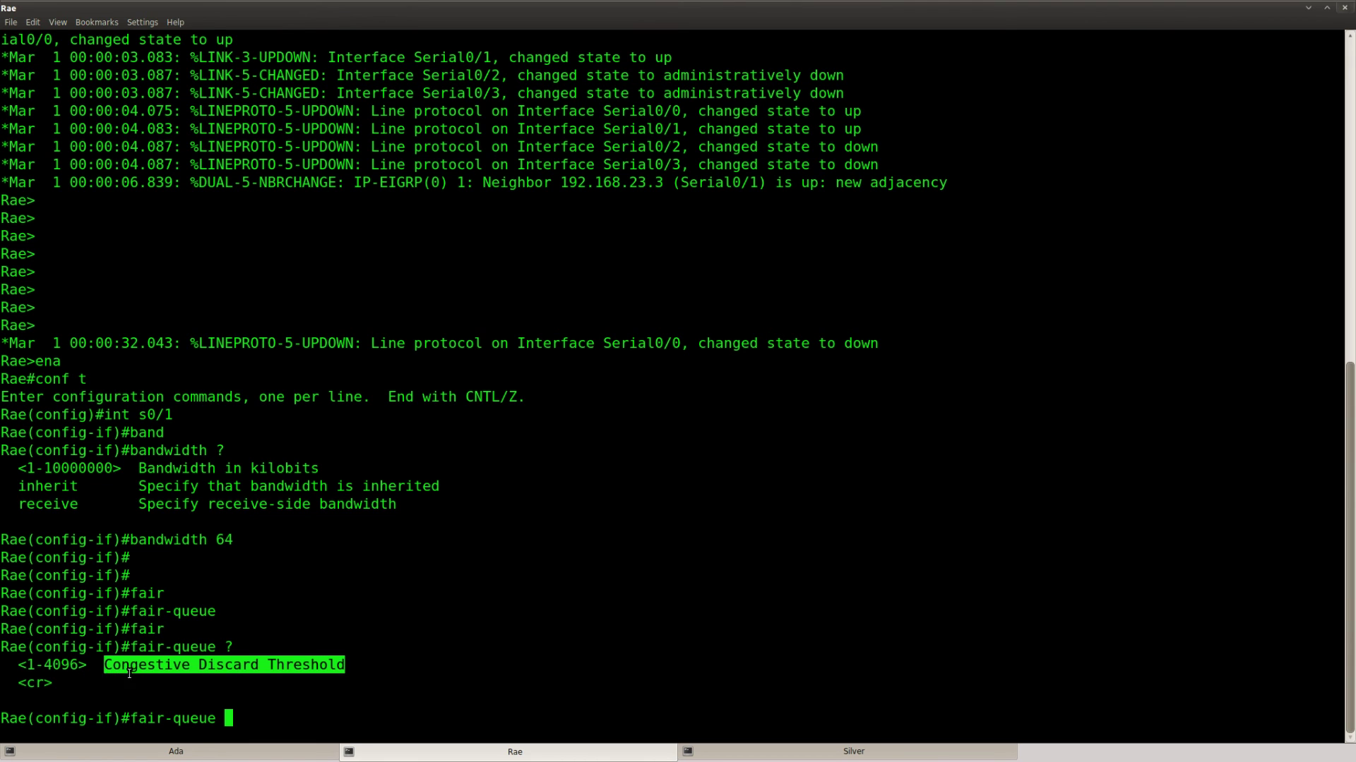
{"action": "key", "text": "alt+Tab"}
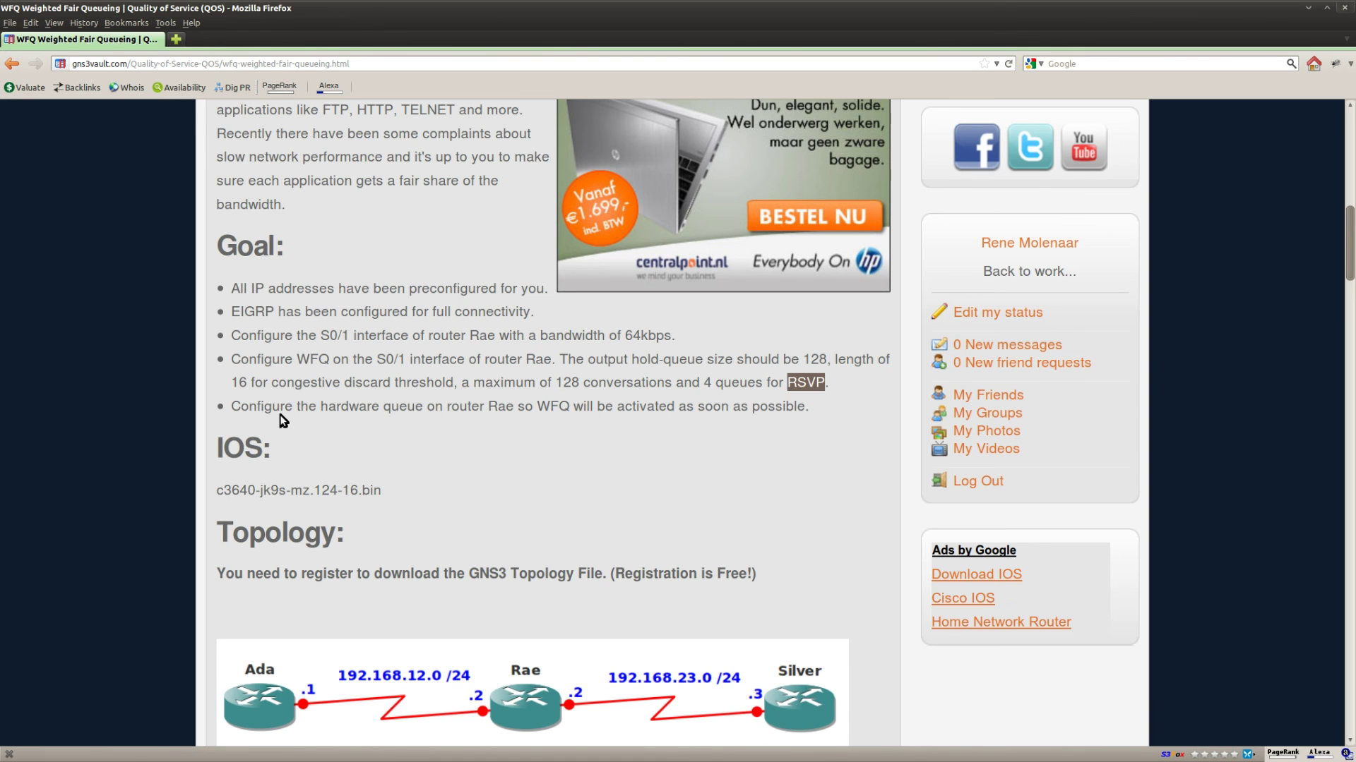
{"action": "key", "text": "alt+Tab"}
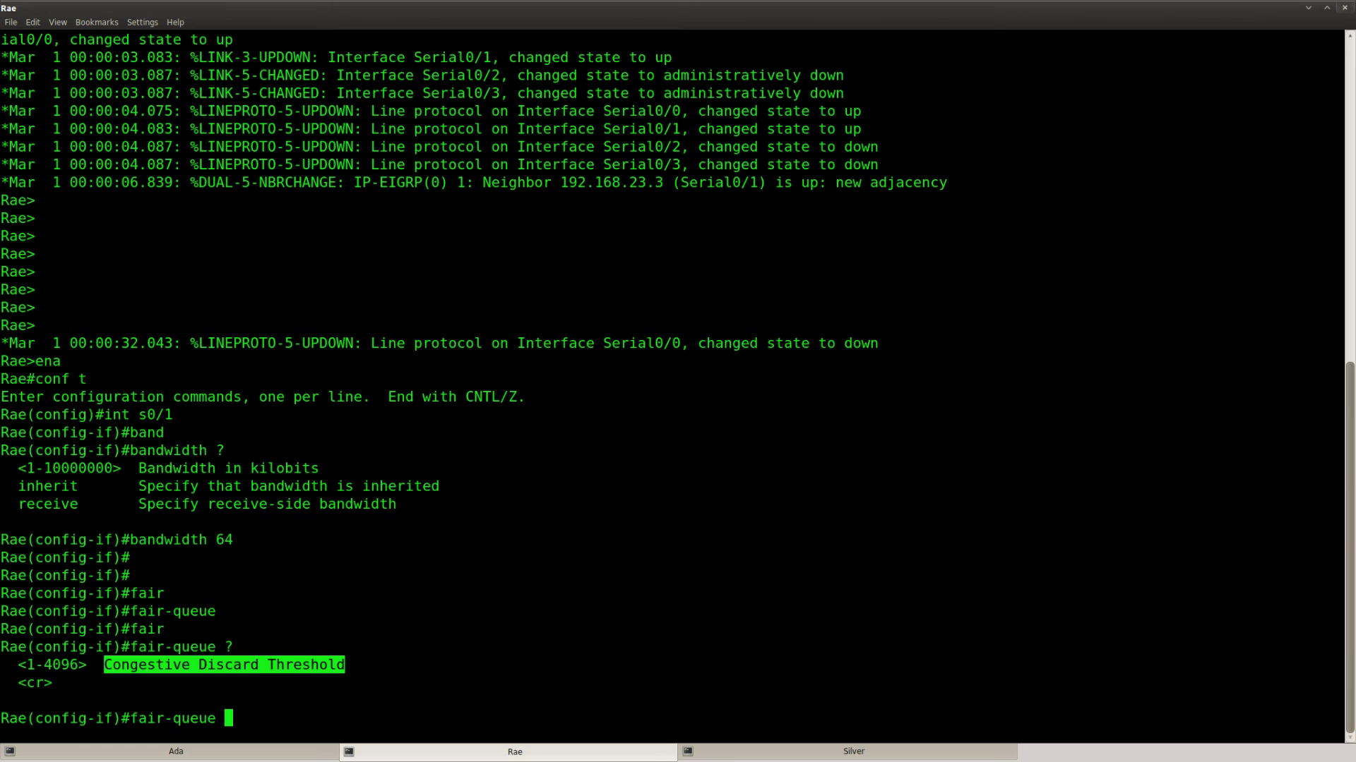
{"action": "left_click", "coordinate": [261, 663]}
Step: Add discard threshold 16 and confirm the lab's 128 dynamic conversation queues requirement
{"action": "type", "text": "16 ?"}
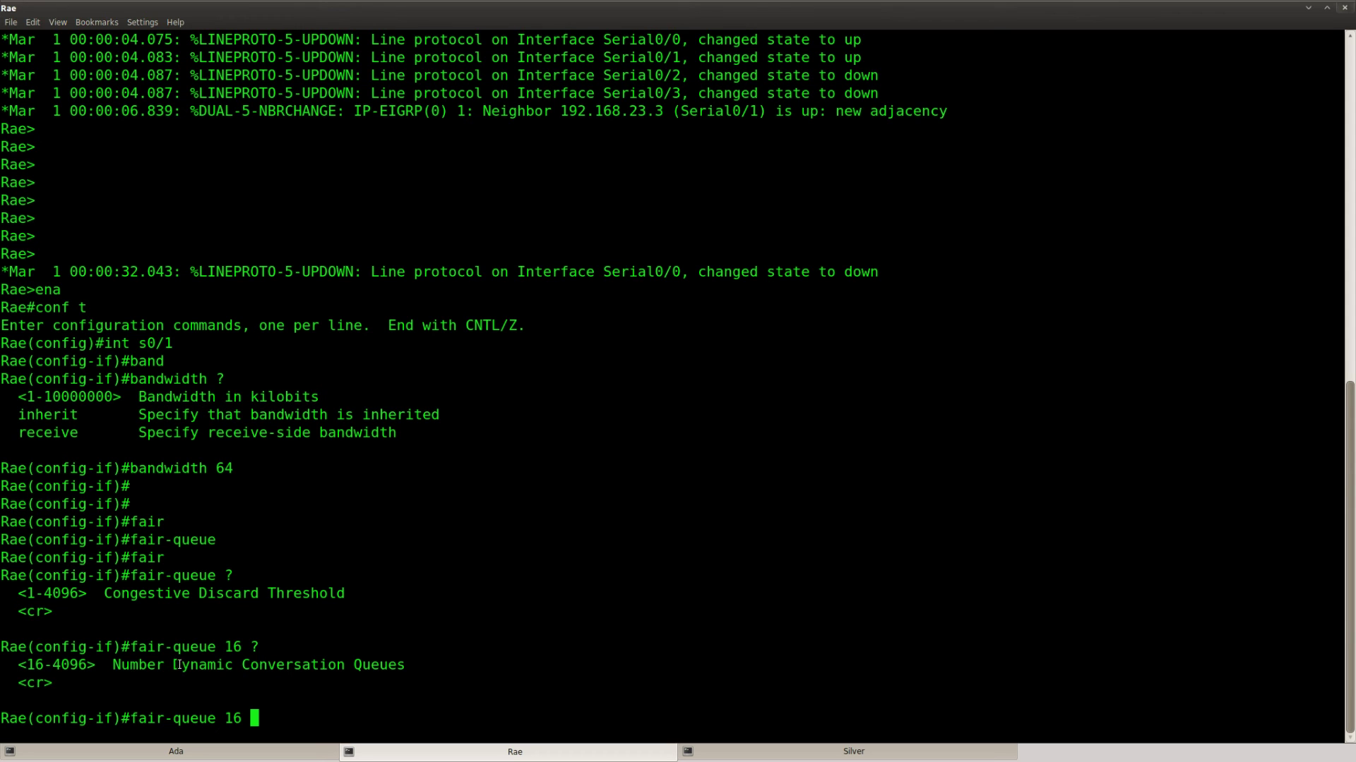
{"action": "left_click_drag", "start_coordinate": [173, 665], "coordinate": [415, 668]}
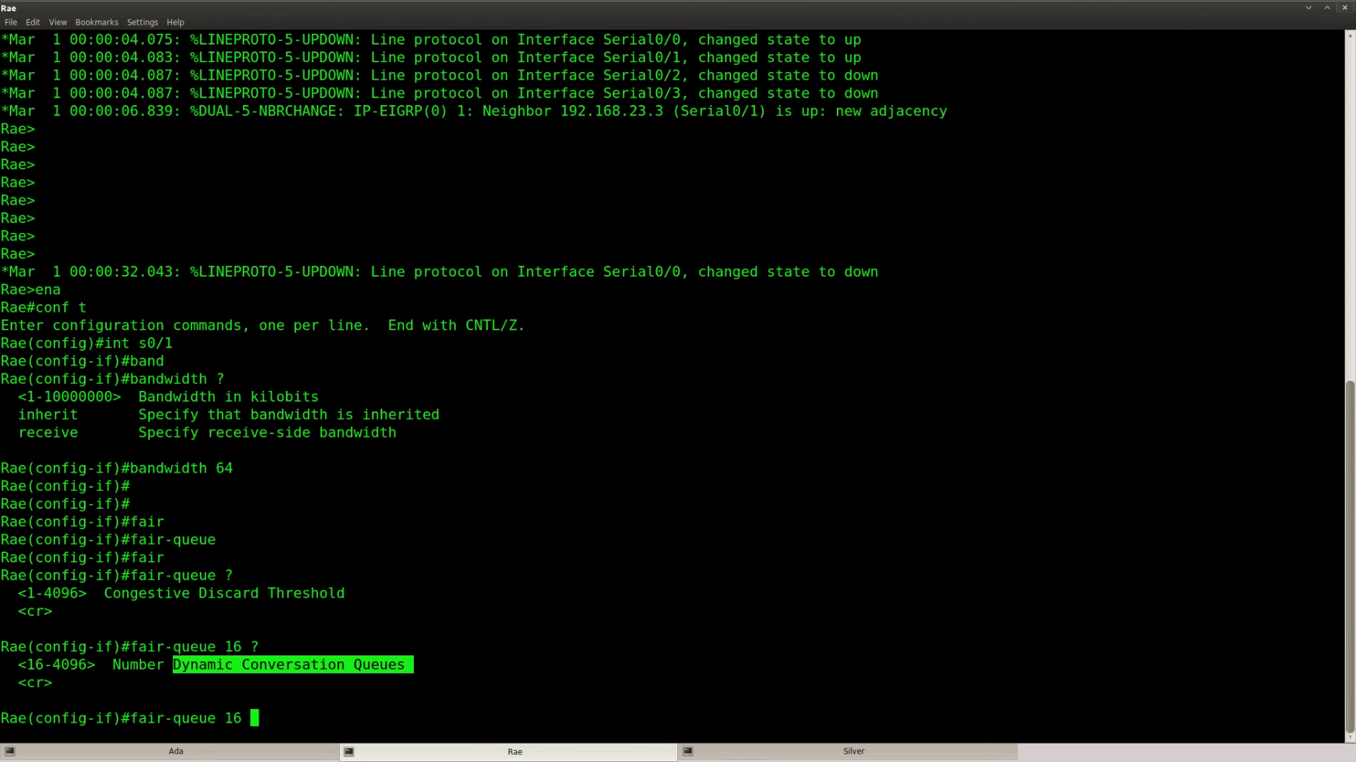
{"action": "key", "text": "alt+Tab"}
{"action": "left_click", "coordinate": [310, 406]}
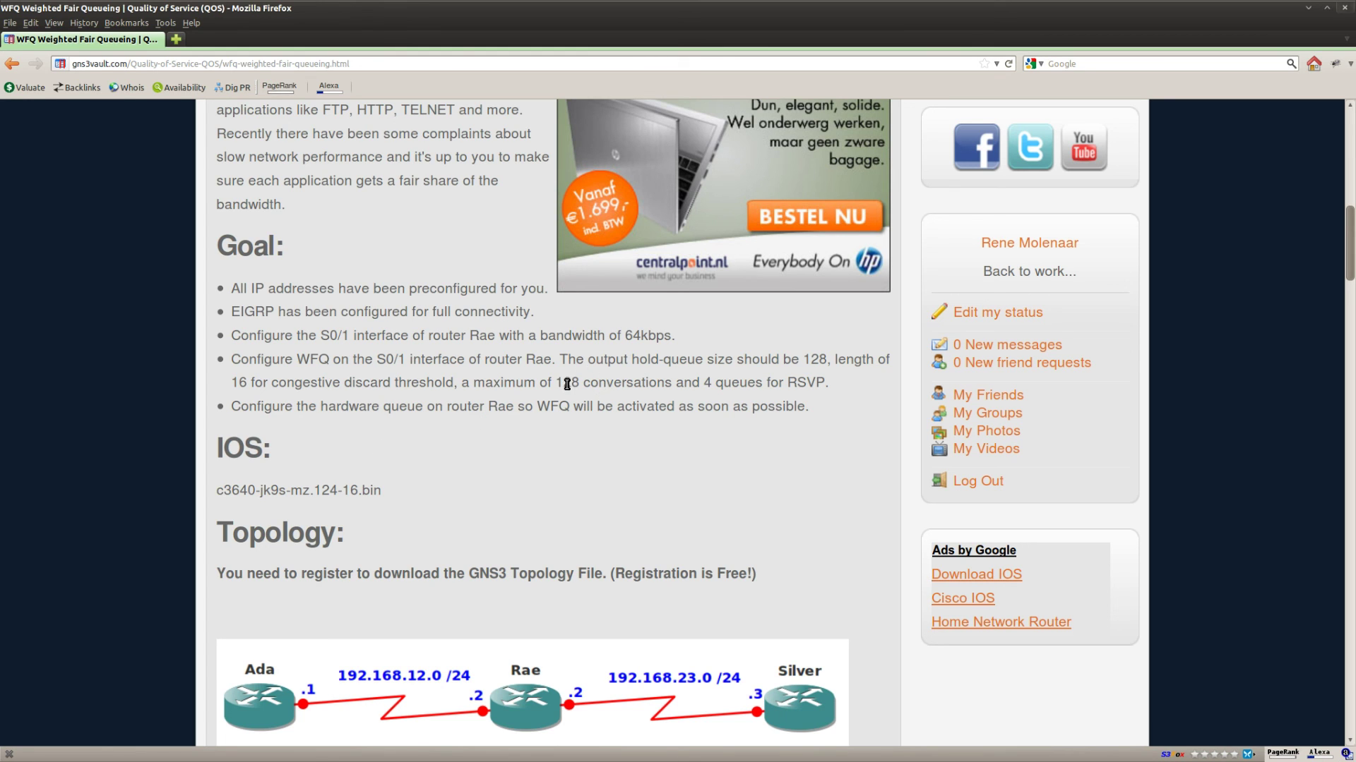
{"action": "left_click_drag", "start_coordinate": [564, 383], "coordinate": [664, 388]}
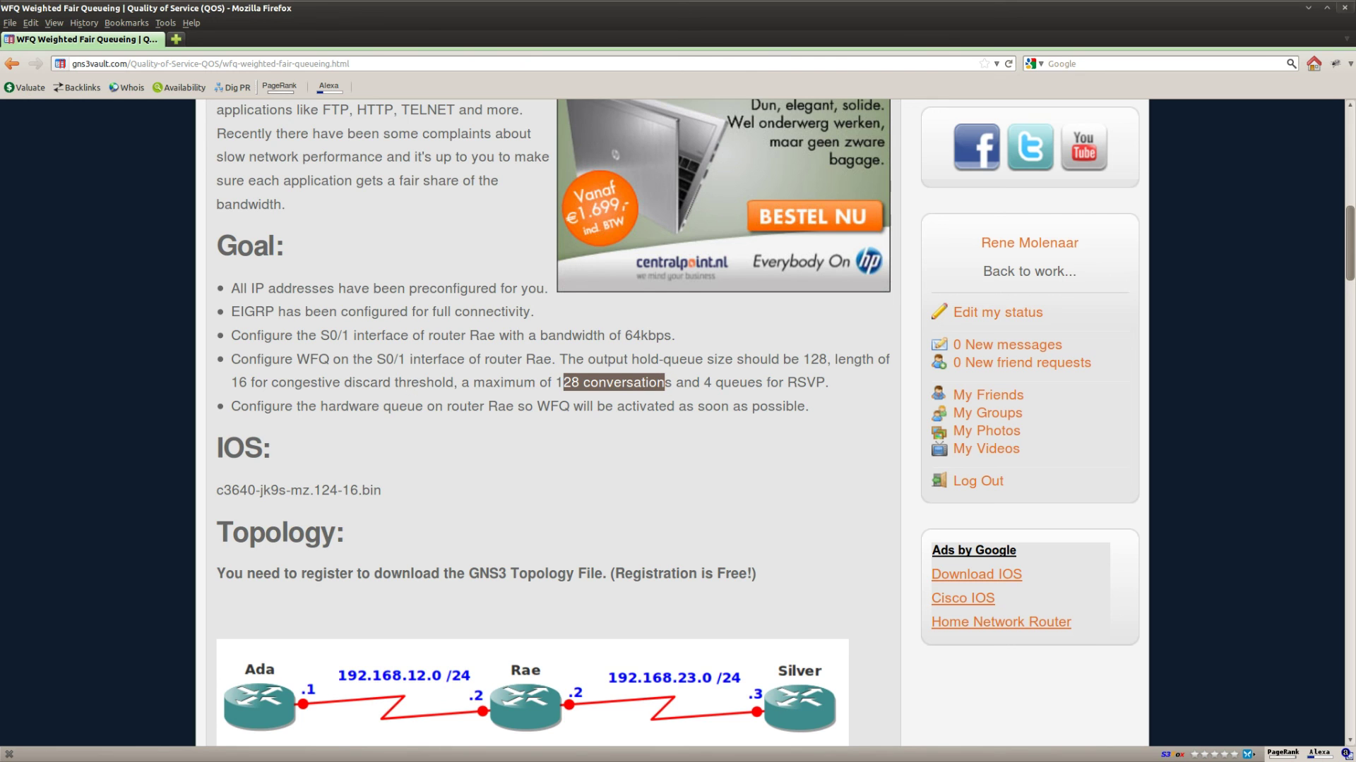
{"action": "key", "text": "alt+Tab"}
{"action": "left_click", "coordinate": [371, 636]}
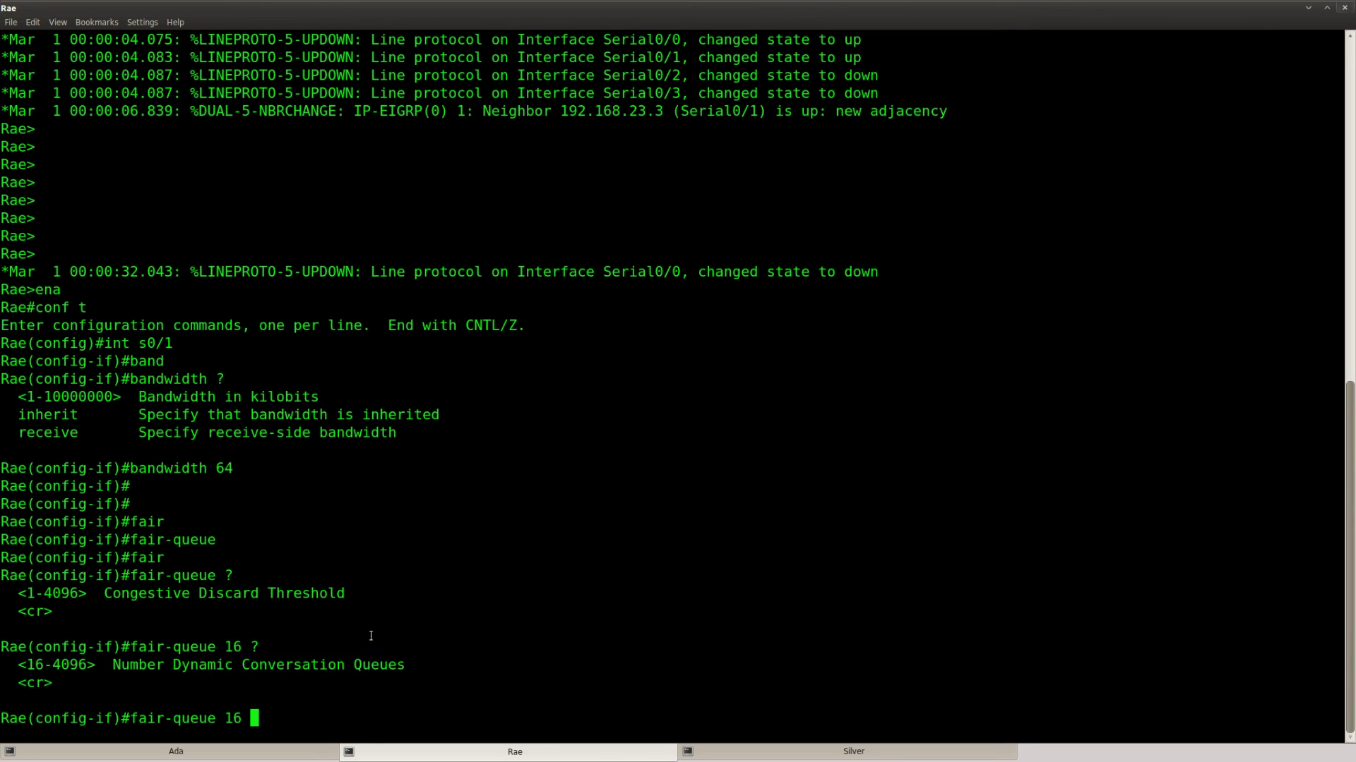
Step: Complete and apply fair-queue 16 128 4, with 4 reservable RSVP queues
{"action": "type", "text": "128 ?"}
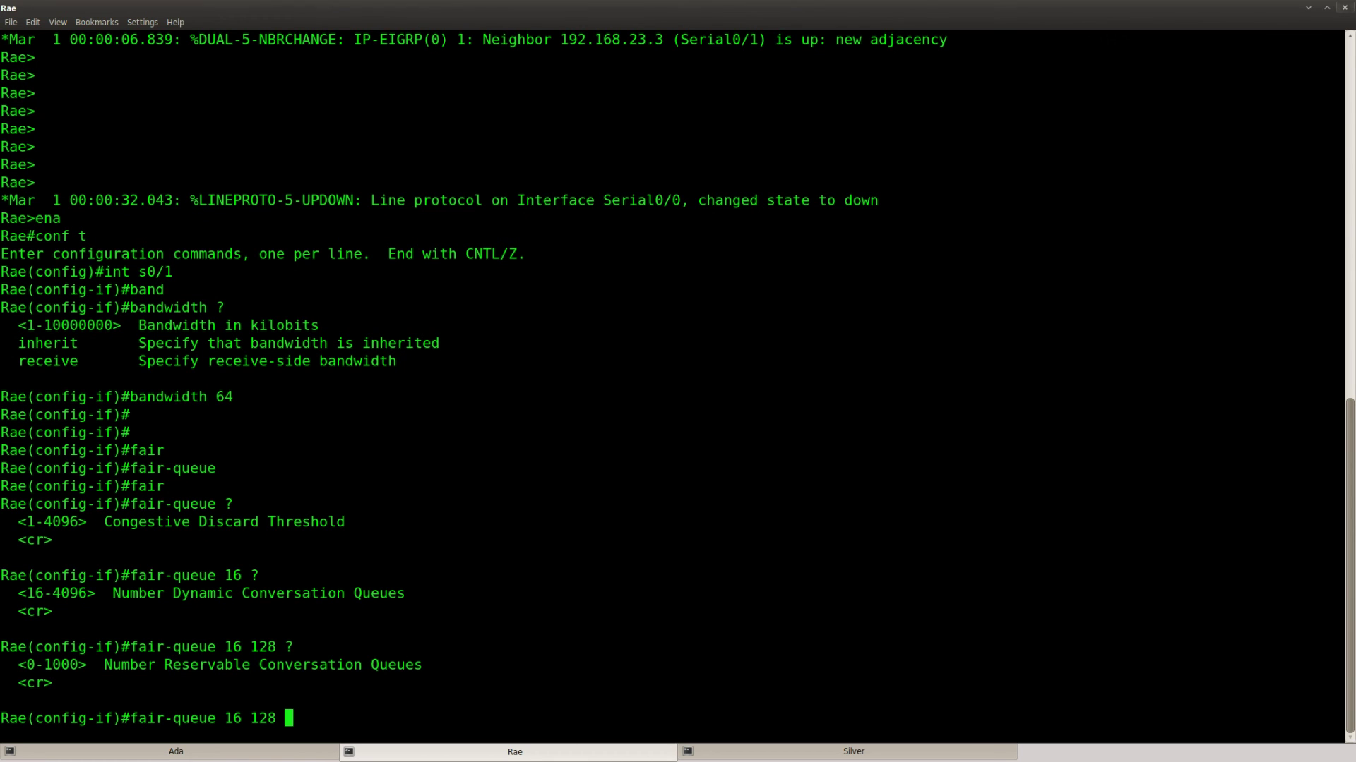
{"action": "key", "text": "alt+Tab"}
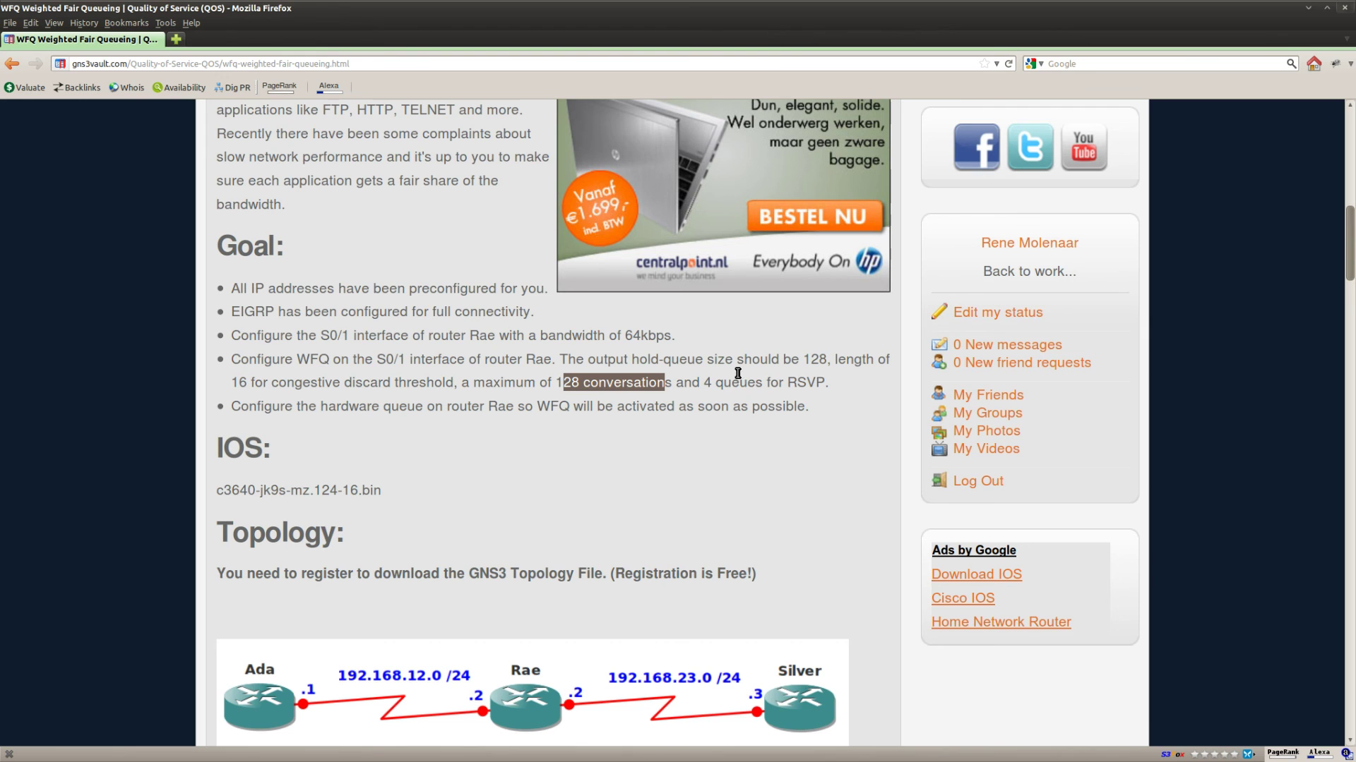
{"action": "left_click_drag", "start_coordinate": [702, 382], "coordinate": [825, 382]}
{"action": "key", "text": "alt+Tab"}
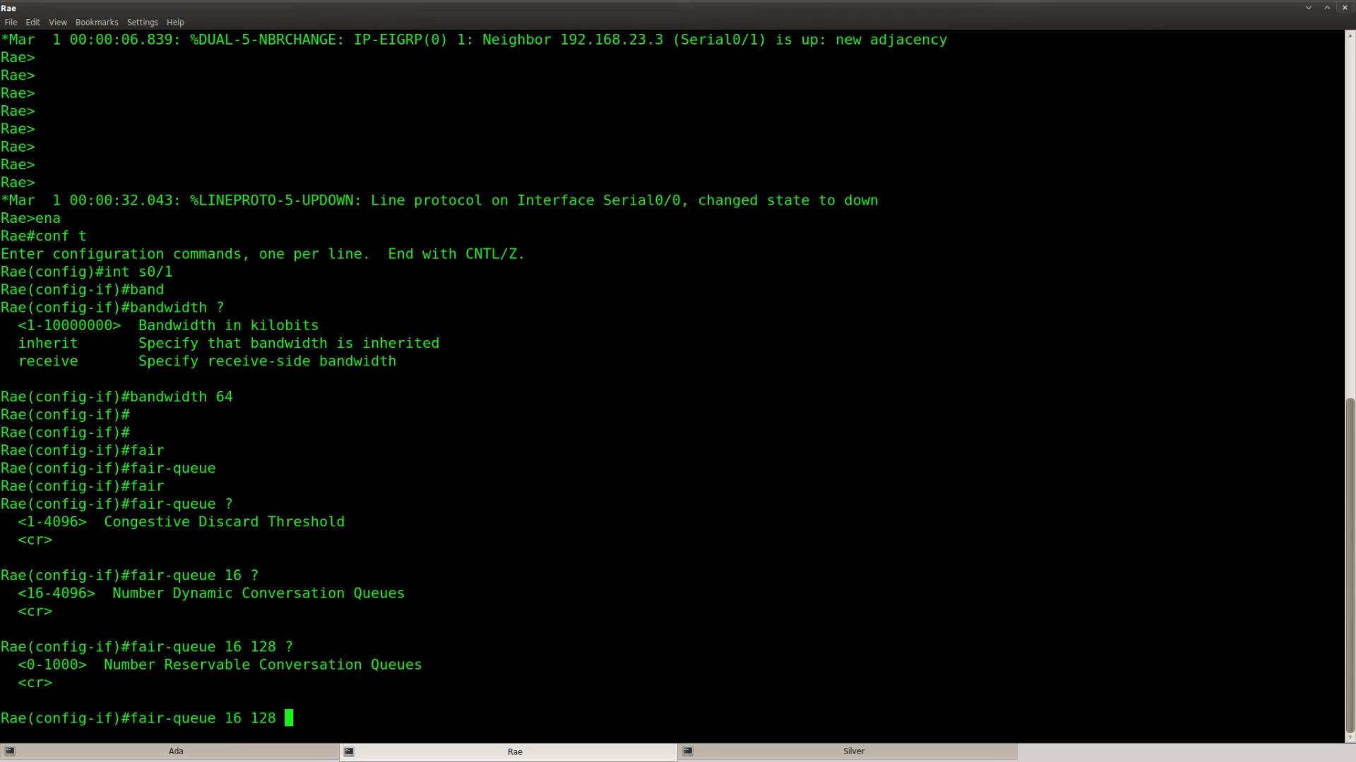
{"action": "type", "text": "4 ?"}
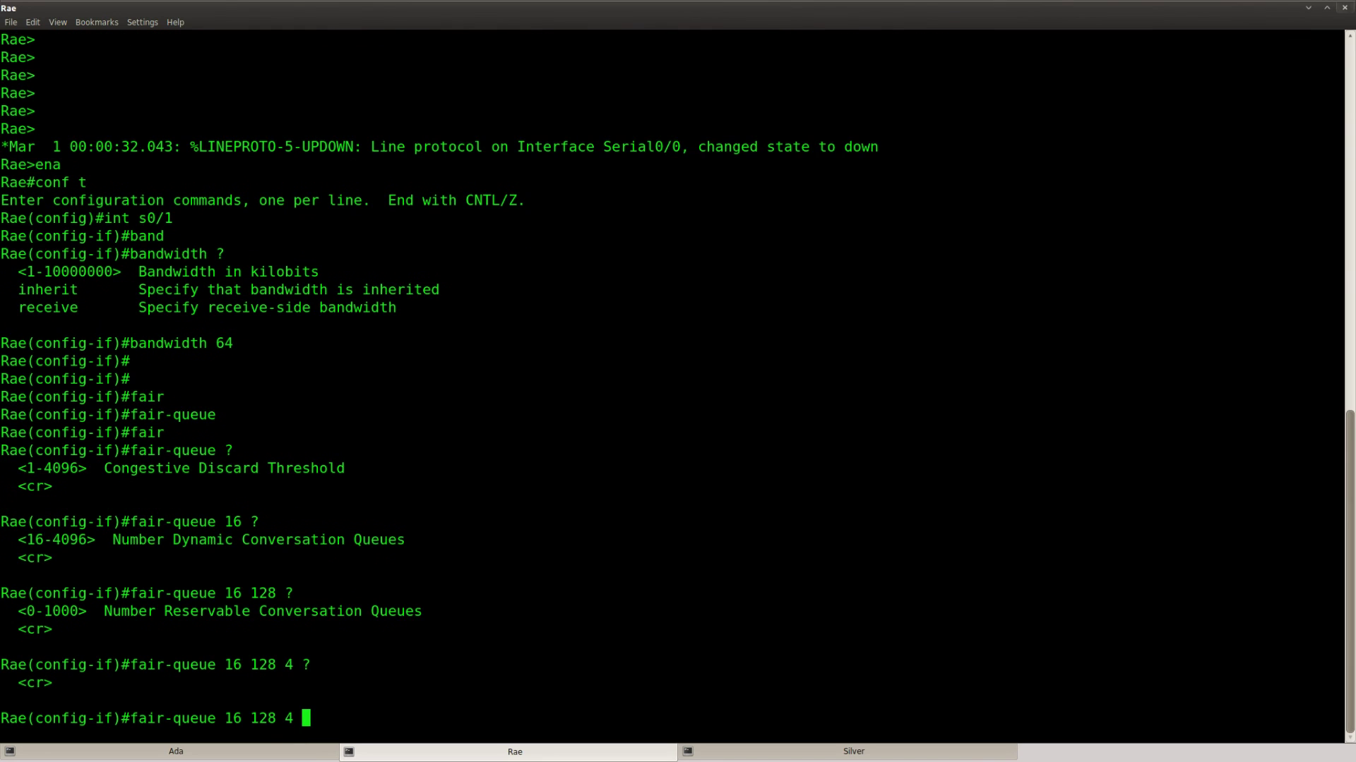
{"action": "key", "text": "Return"}
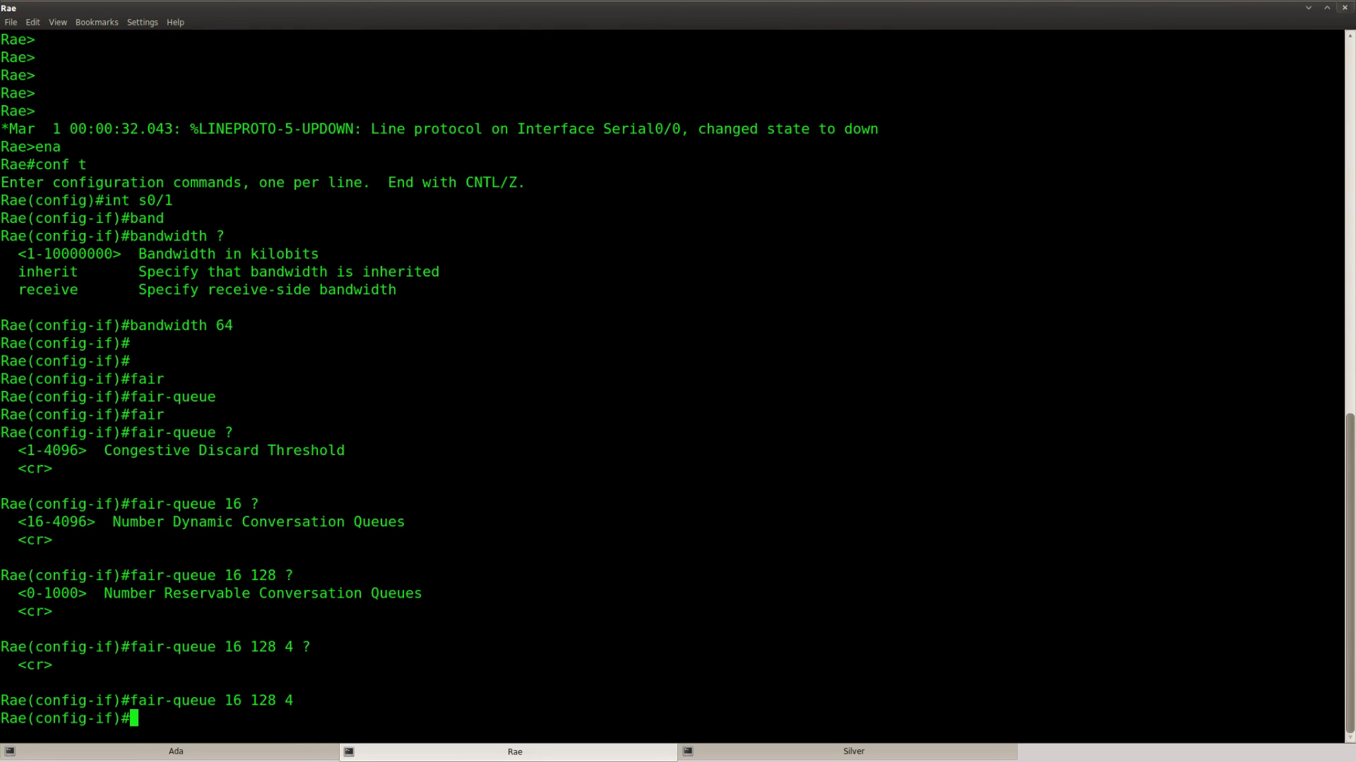
{"action": "key", "text": "alt+Tab"}
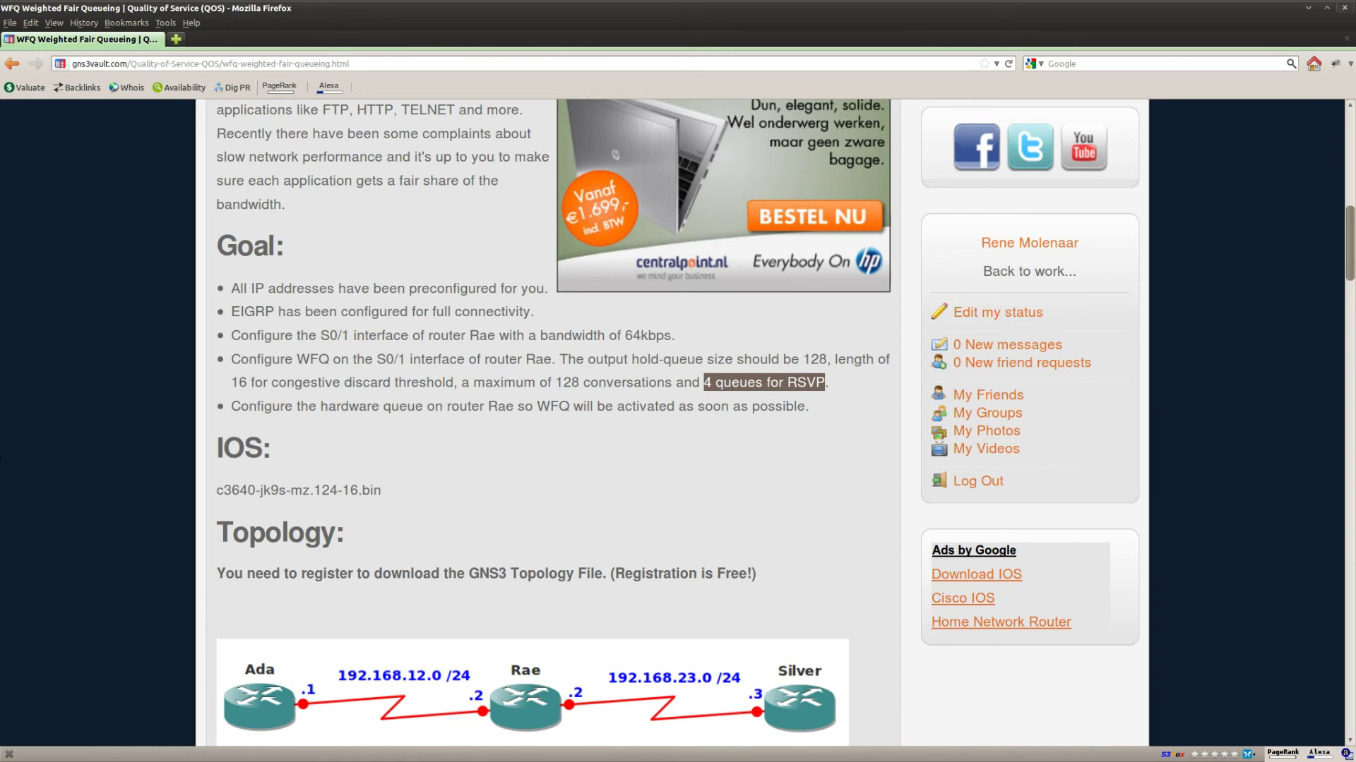
Step: Check the output hold-queue requirement and enter hold-queue 128 out on S0/1
{"action": "left_click", "coordinate": [459, 406]}
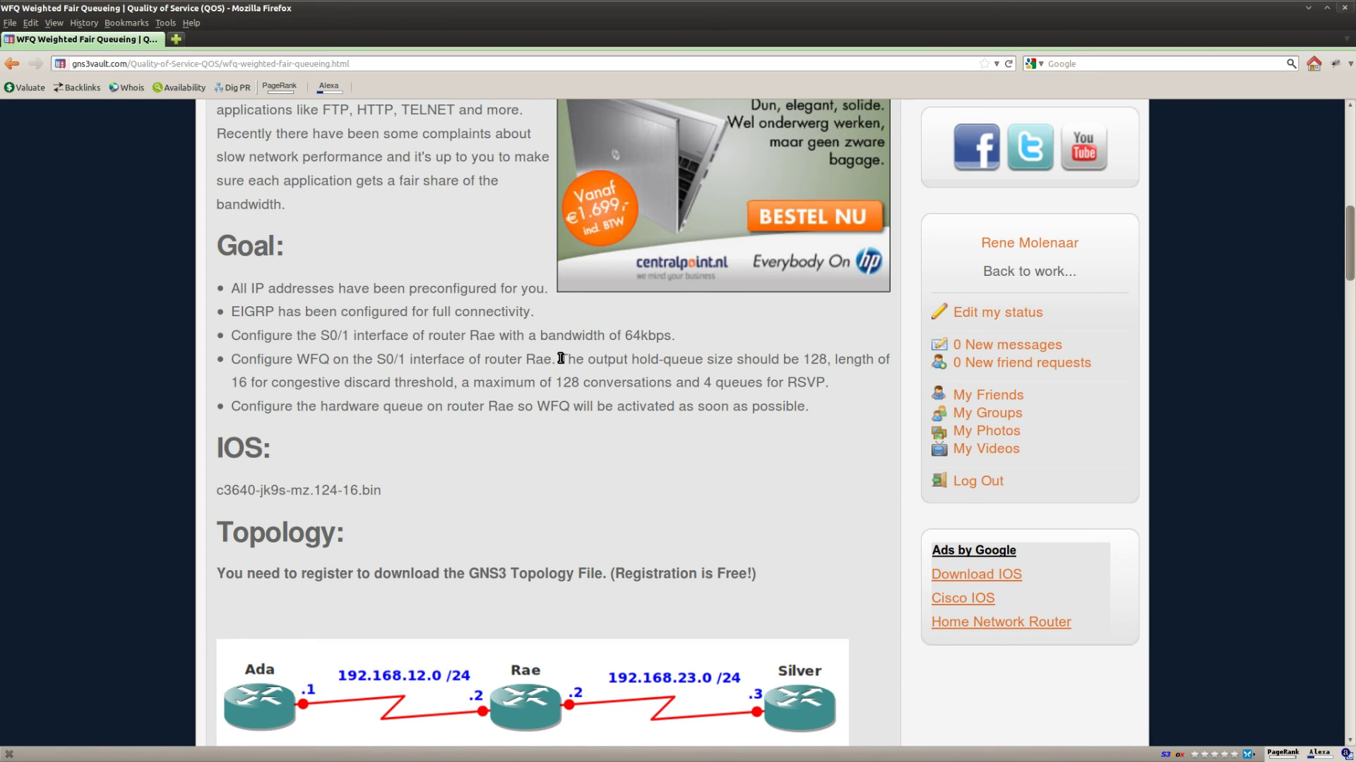
{"action": "left_click_drag", "start_coordinate": [563, 358], "coordinate": [733, 359]}
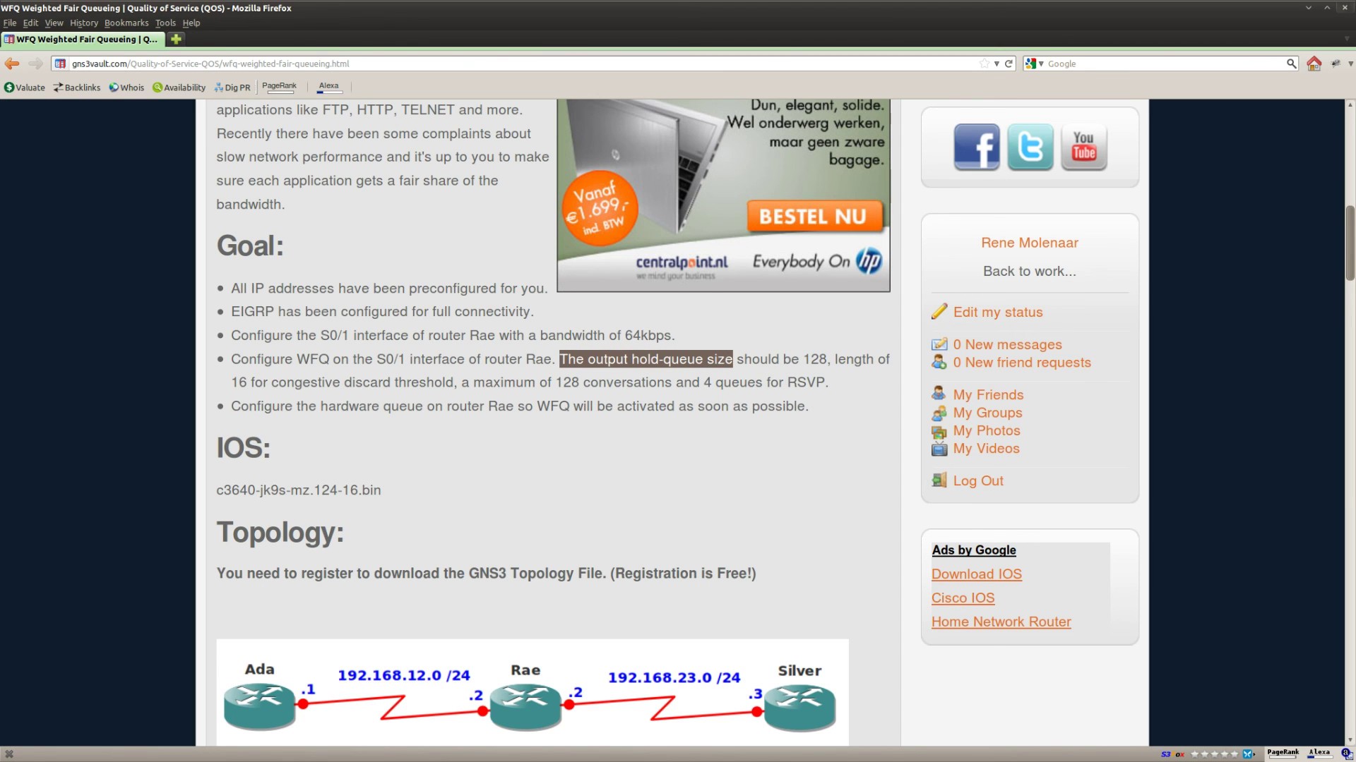
{"action": "key", "text": "alt+Tab"}
{"action": "type", "text": "hod"}
{"action": "key", "text": "Tab"}
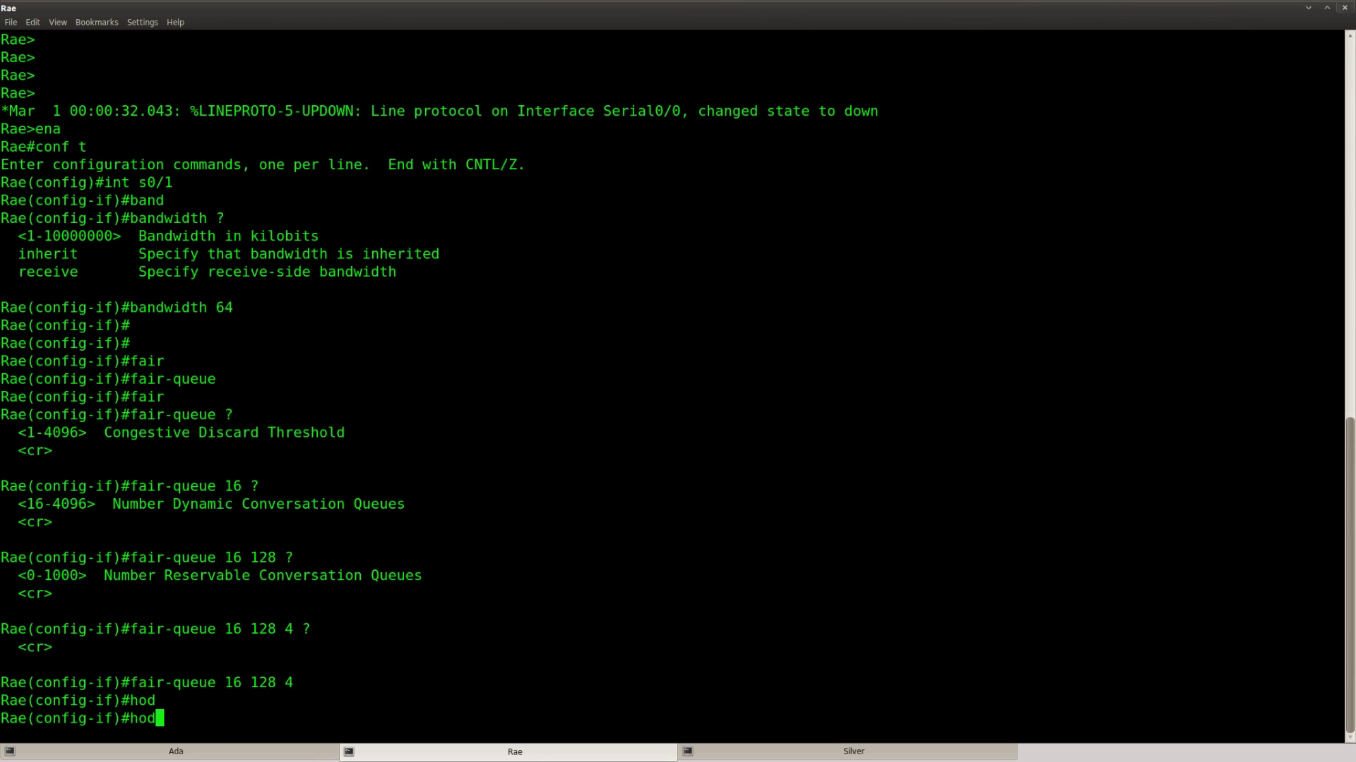
{"action": "key", "text": "BackSpace"}
{"action": "type", "text": "ld"}
{"action": "key", "text": "Tab"}
{"action": "type", "text": "?"}
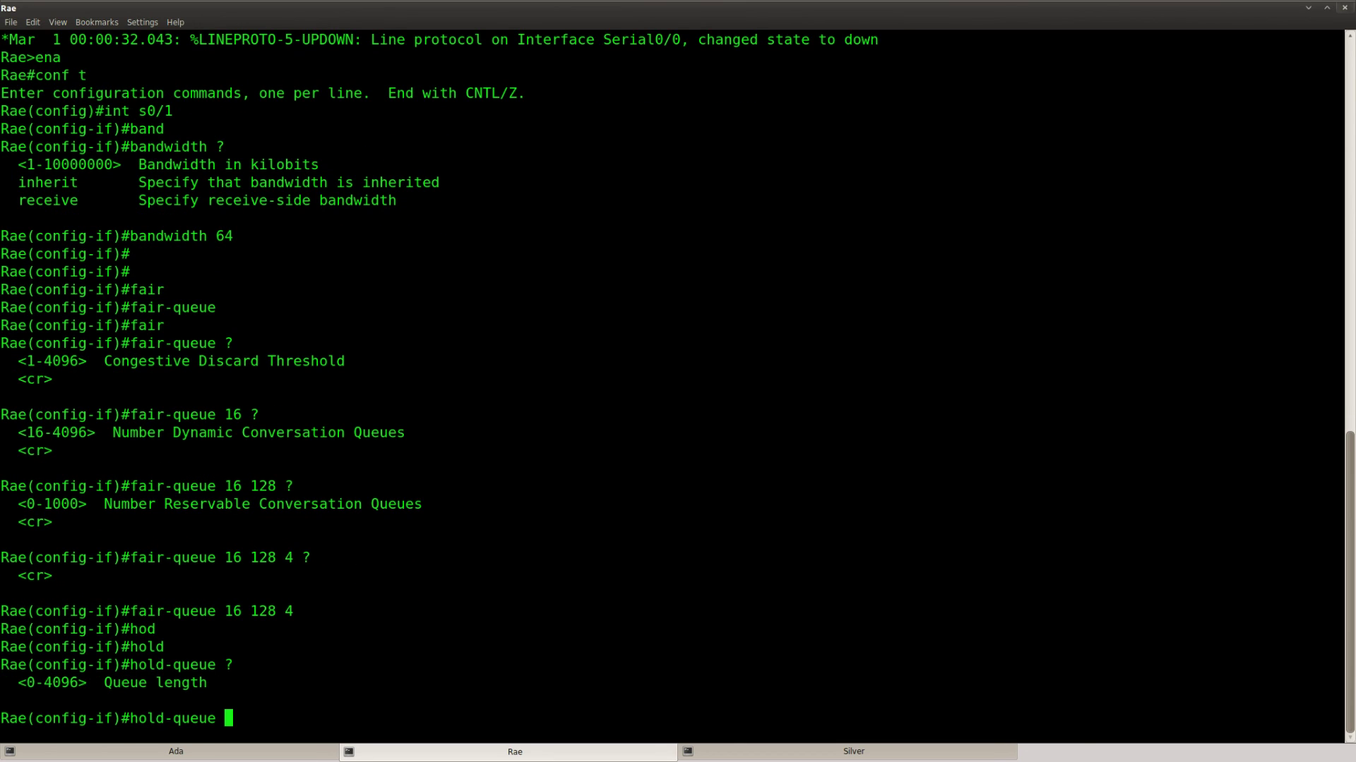
{"action": "type", "text": "128 ?"}
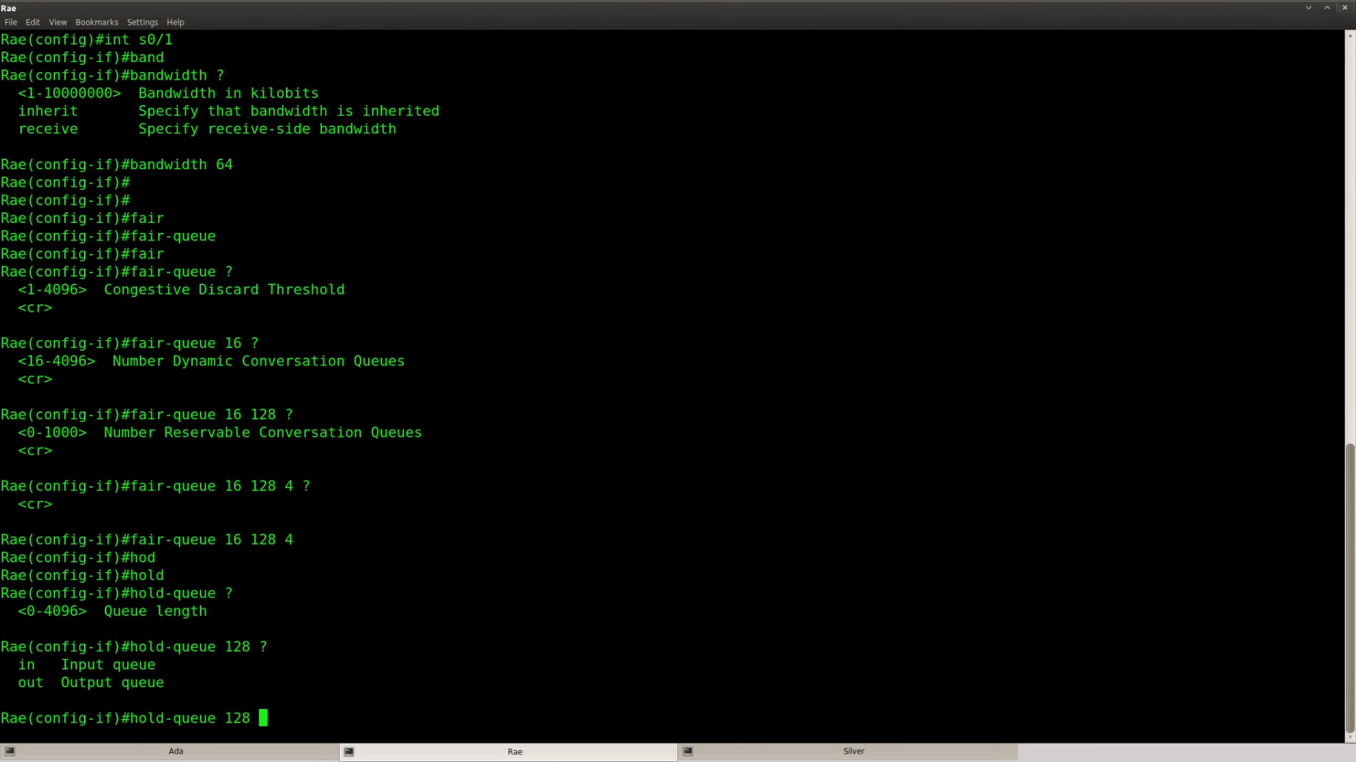
{"action": "type", "text": "ou"}
{"action": "key", "text": "Tab"}
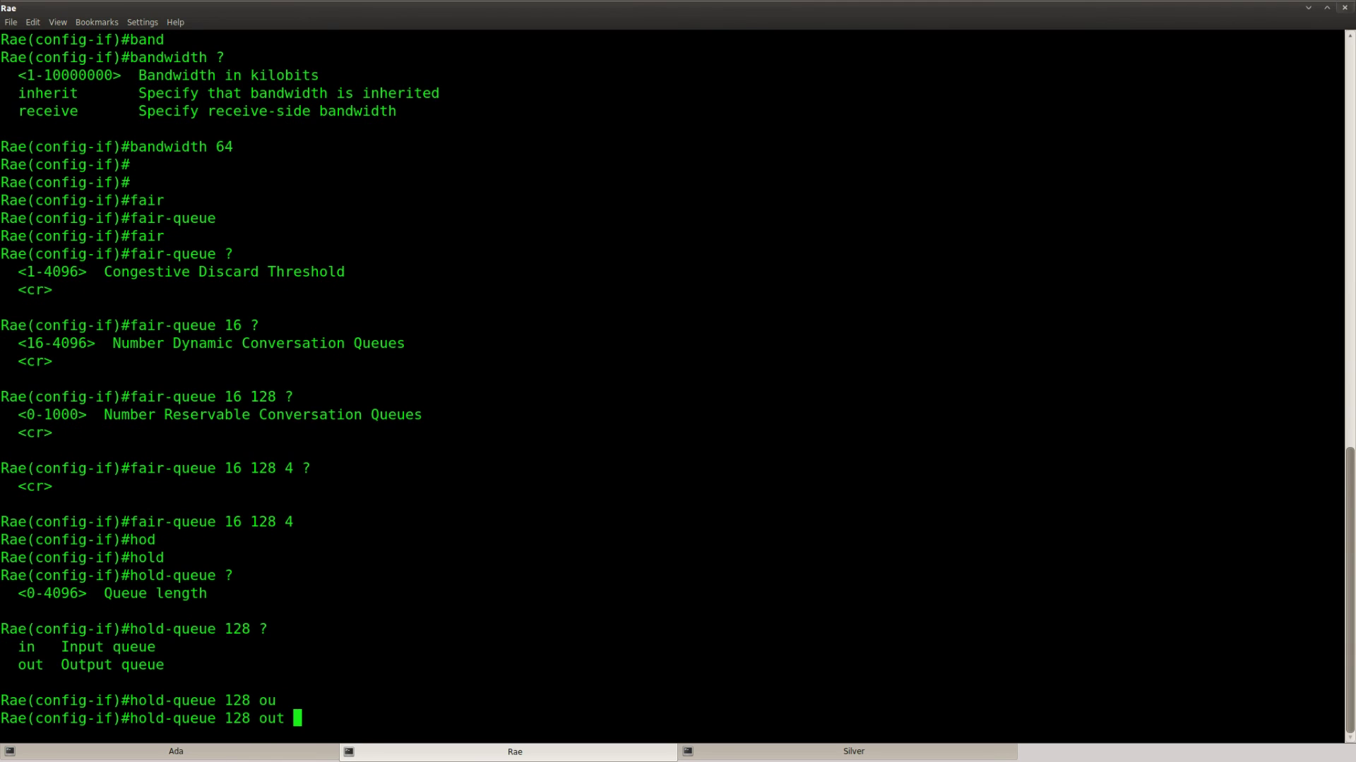
{"action": "key", "text": "Return"}
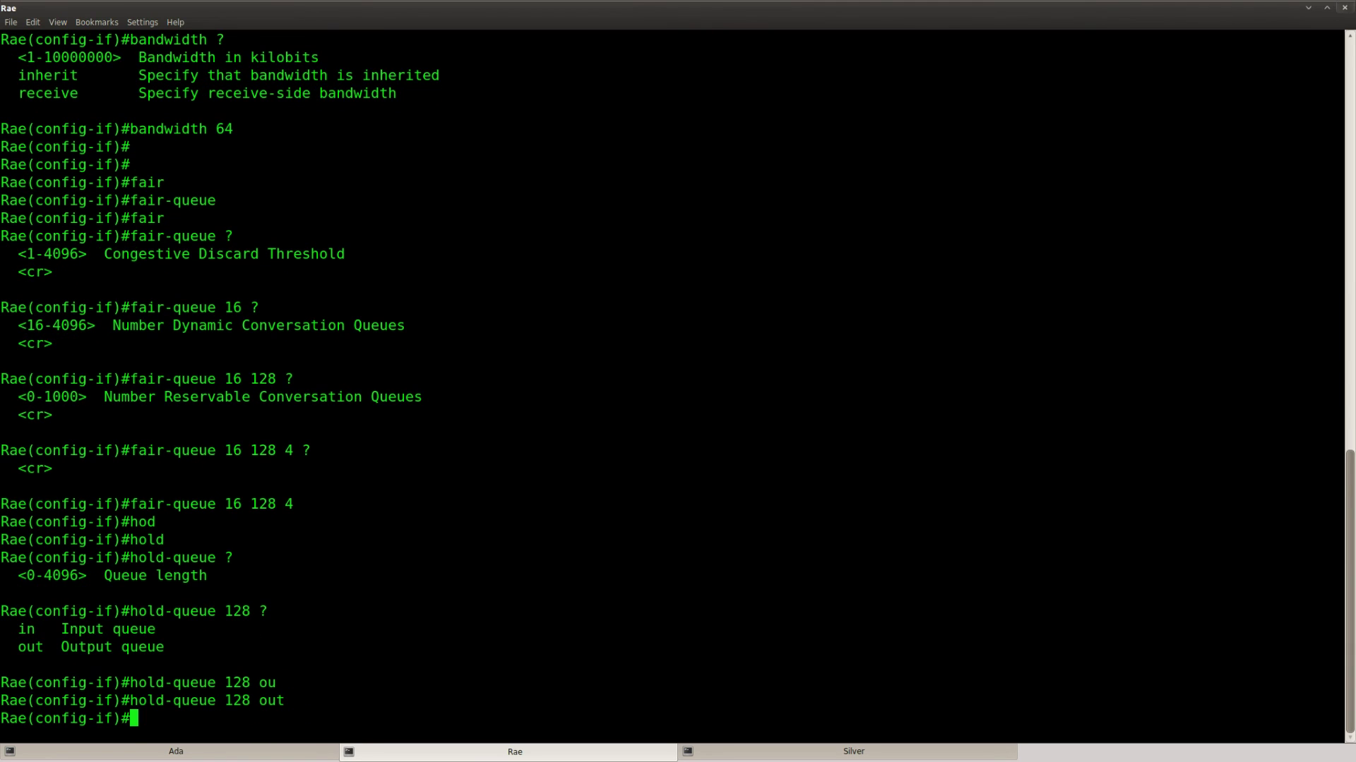
{"action": "key", "text": "alt+Tab"}
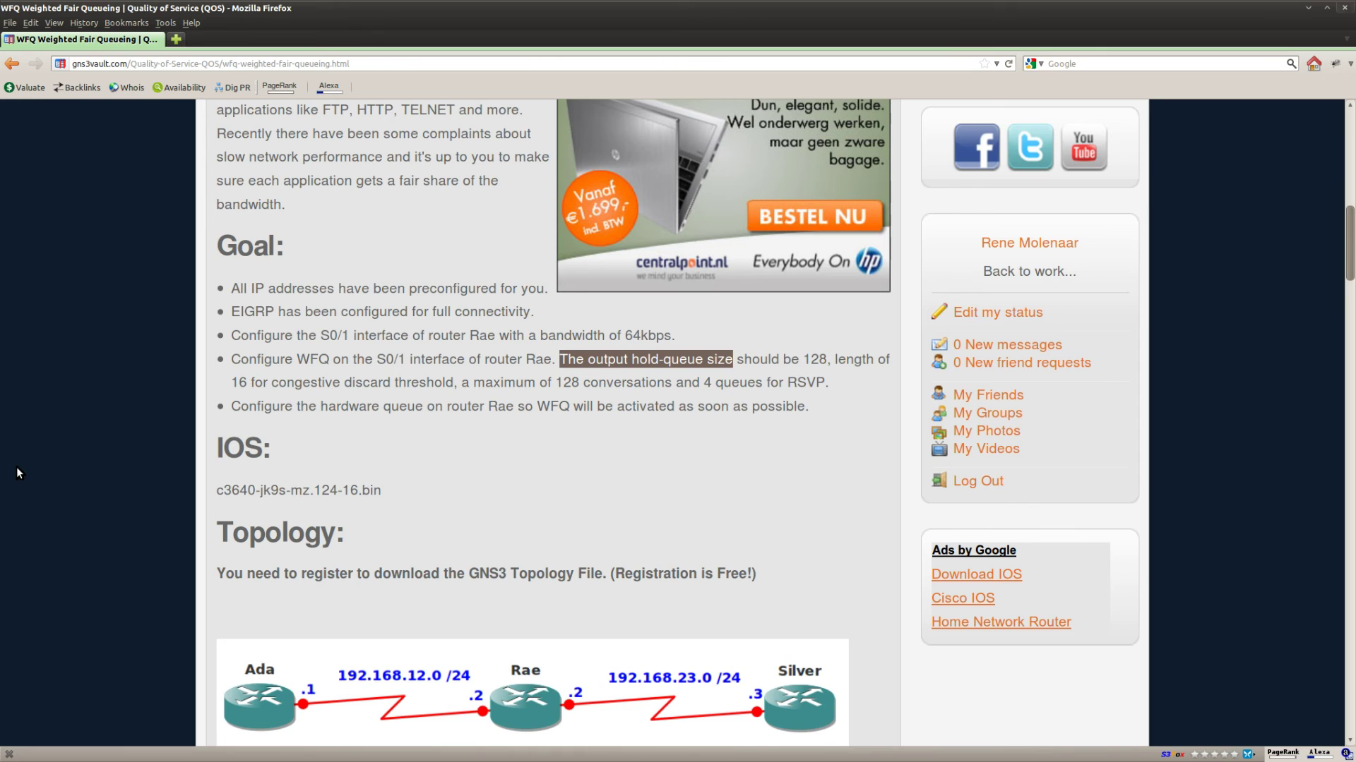
Step: Reread the WFQ configuration bullet and the hardware-queue bullet, marking key words
{"action": "left_click", "coordinate": [527, 385]}
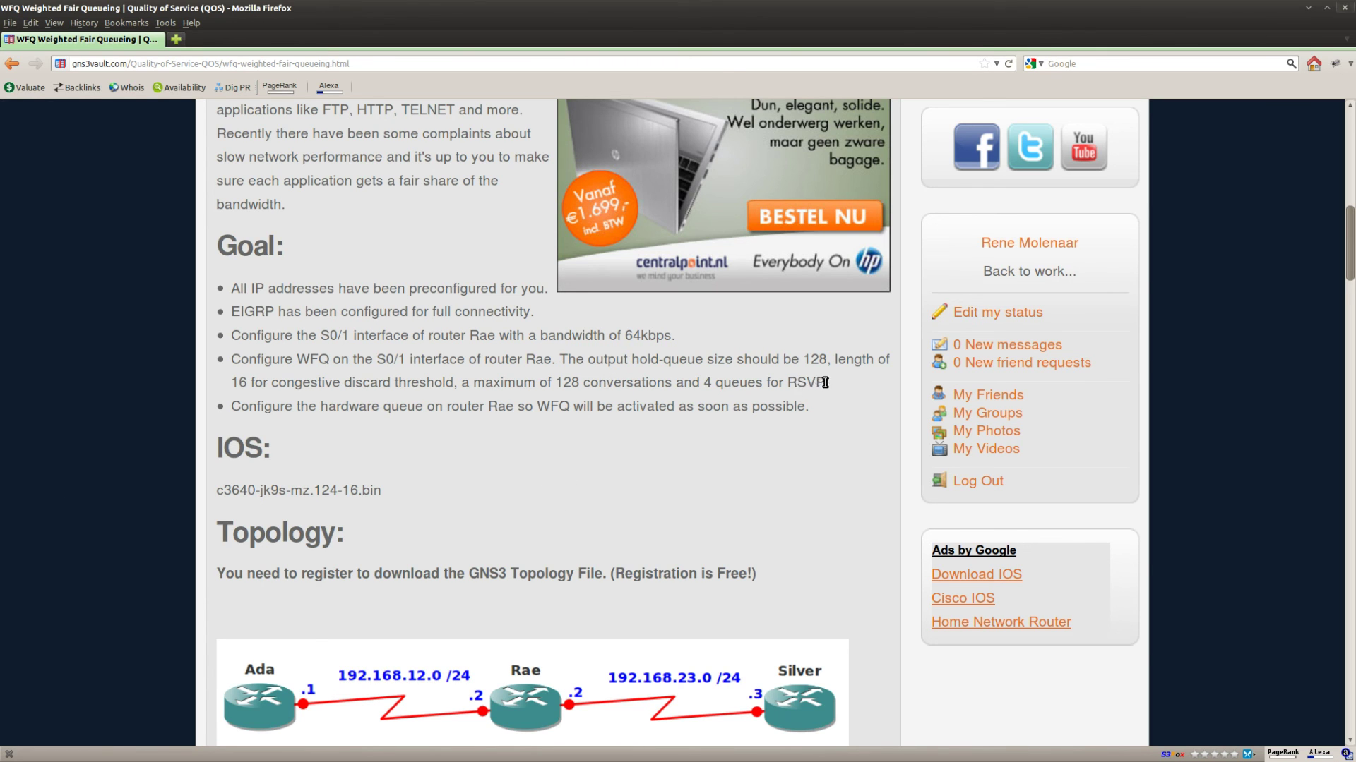
{"action": "left_click_drag", "start_coordinate": [825, 382], "coordinate": [234, 356]}
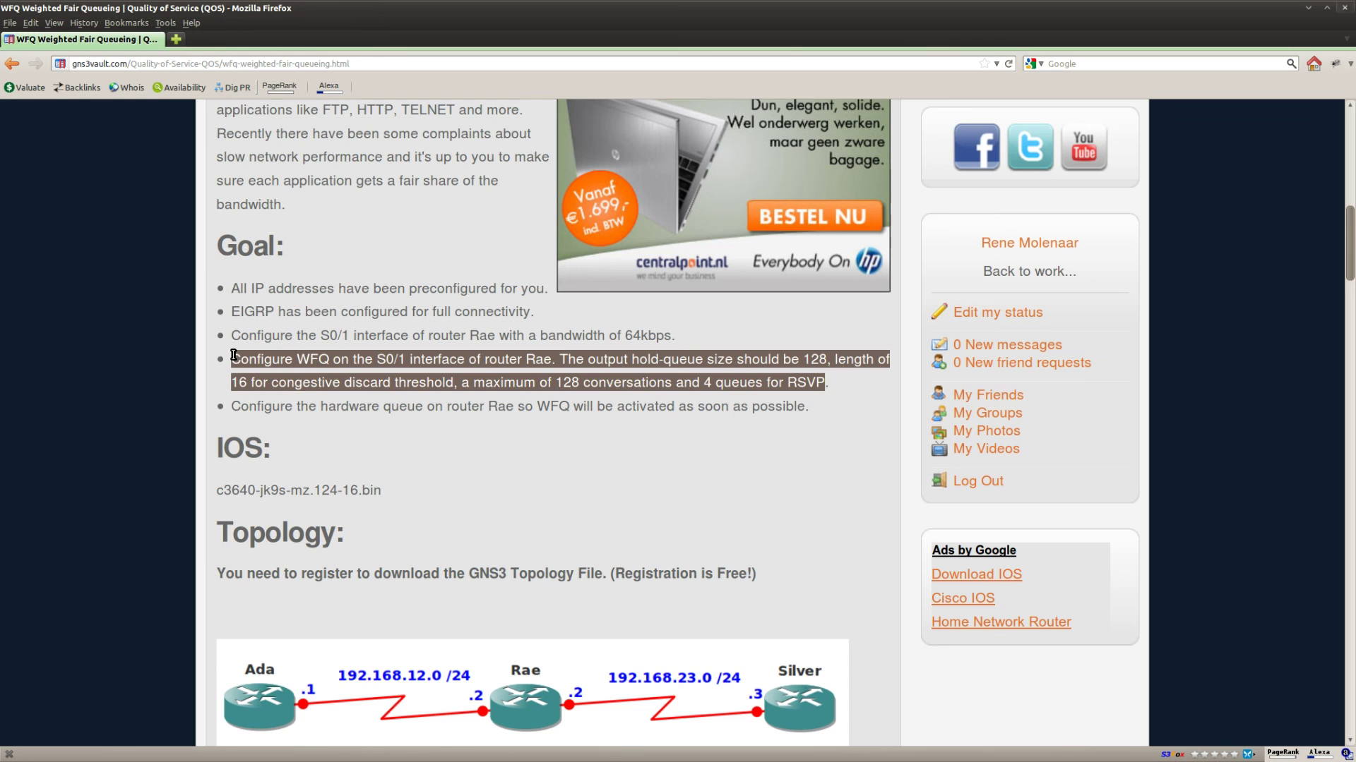
{"action": "left_click", "coordinate": [513, 428]}
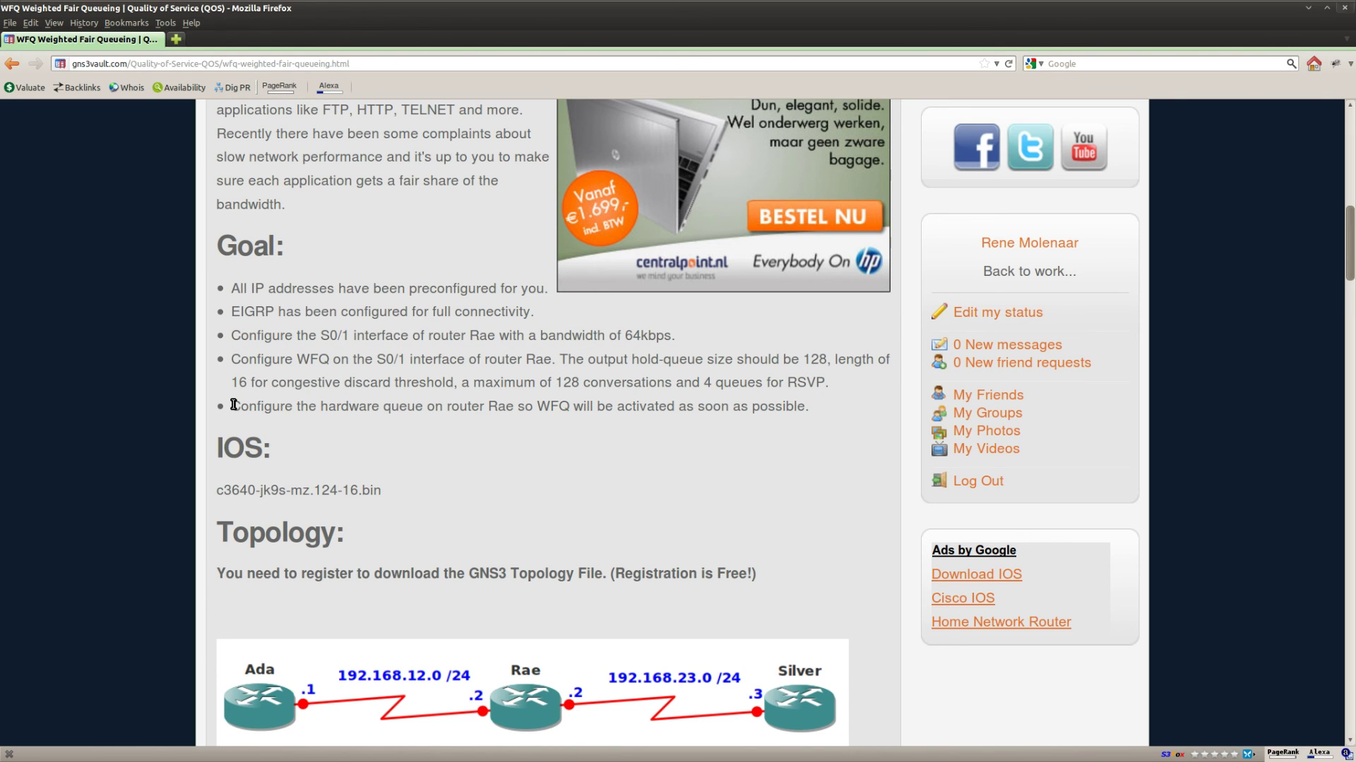
{"action": "left_click_drag", "start_coordinate": [321, 407], "coordinate": [423, 410]}
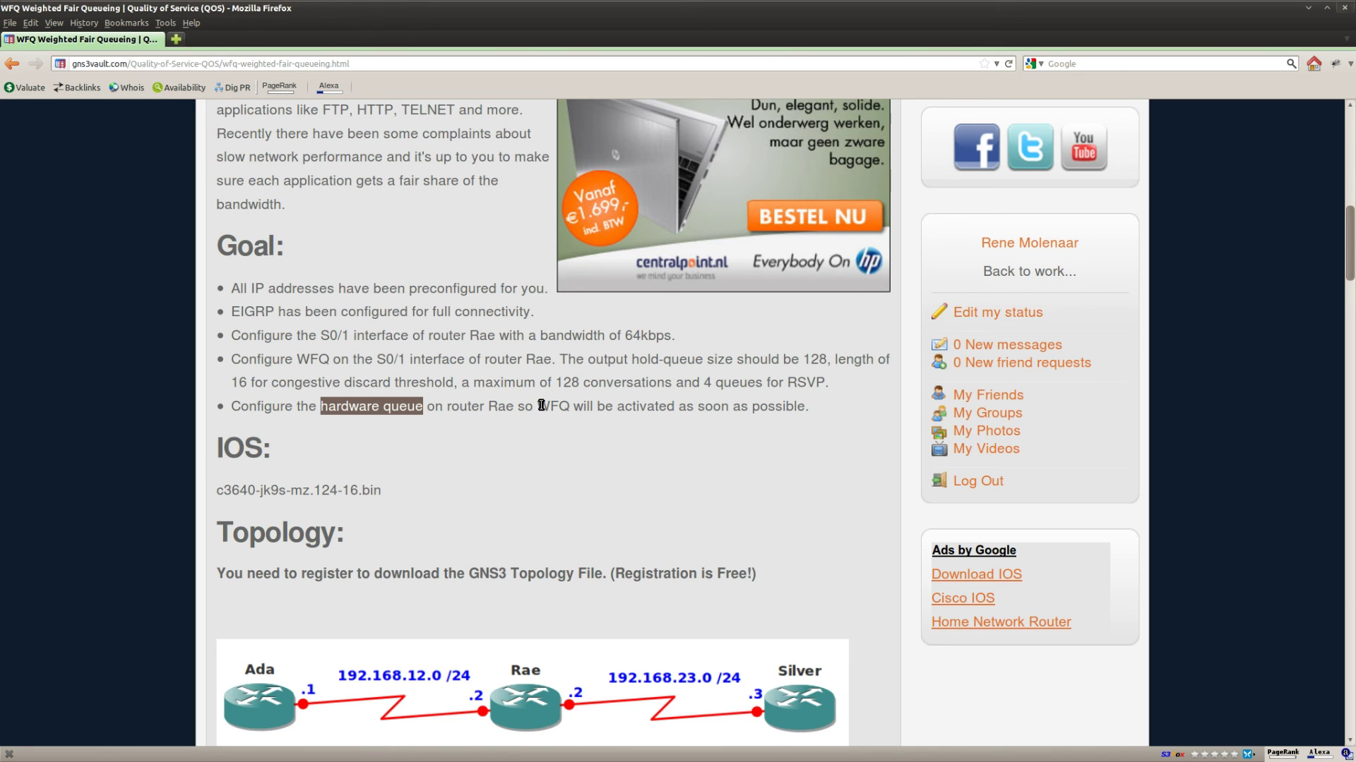
{"action": "left_click_drag", "start_coordinate": [537, 407], "coordinate": [576, 406]}
{"action": "double_click", "coordinate": [642, 407]}
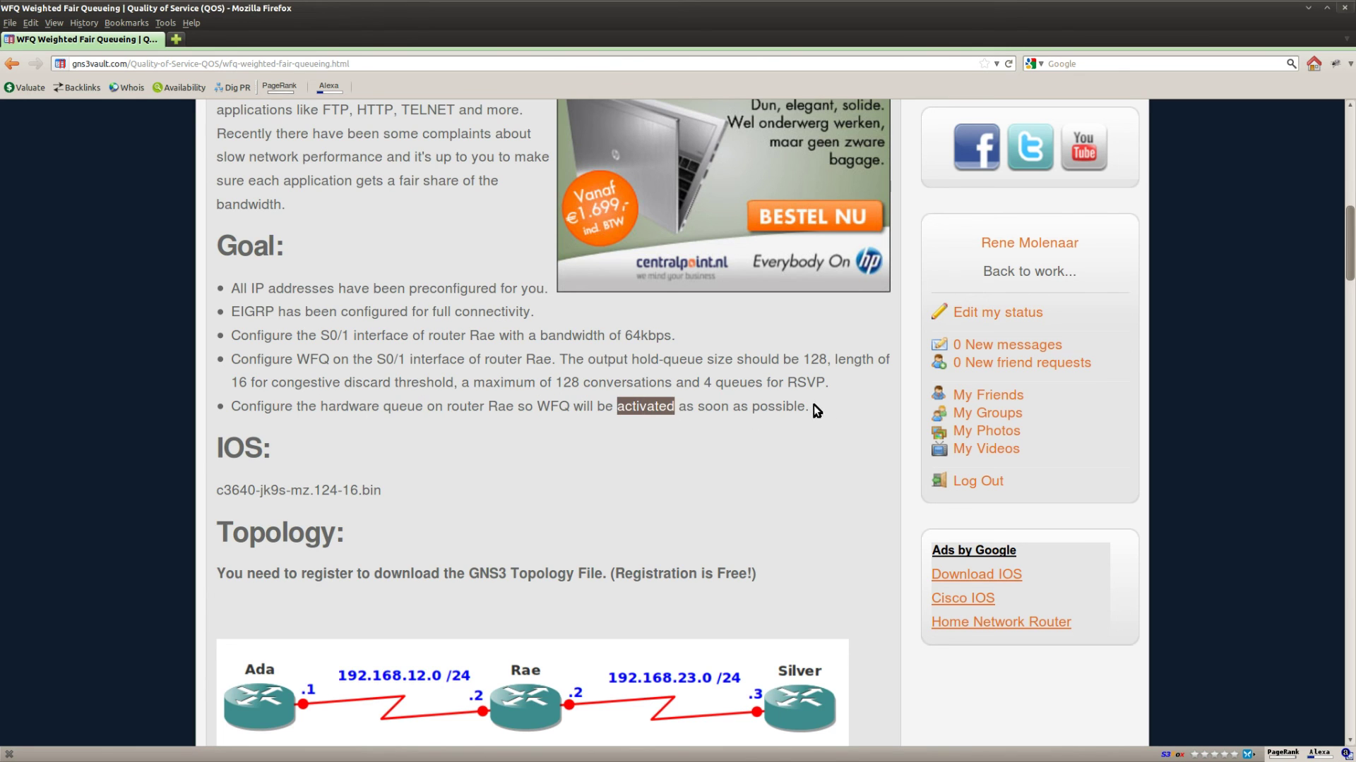
{"action": "left_click", "coordinate": [803, 408]}
{"action": "left_click_drag", "start_coordinate": [803, 409], "coordinate": [235, 408]}
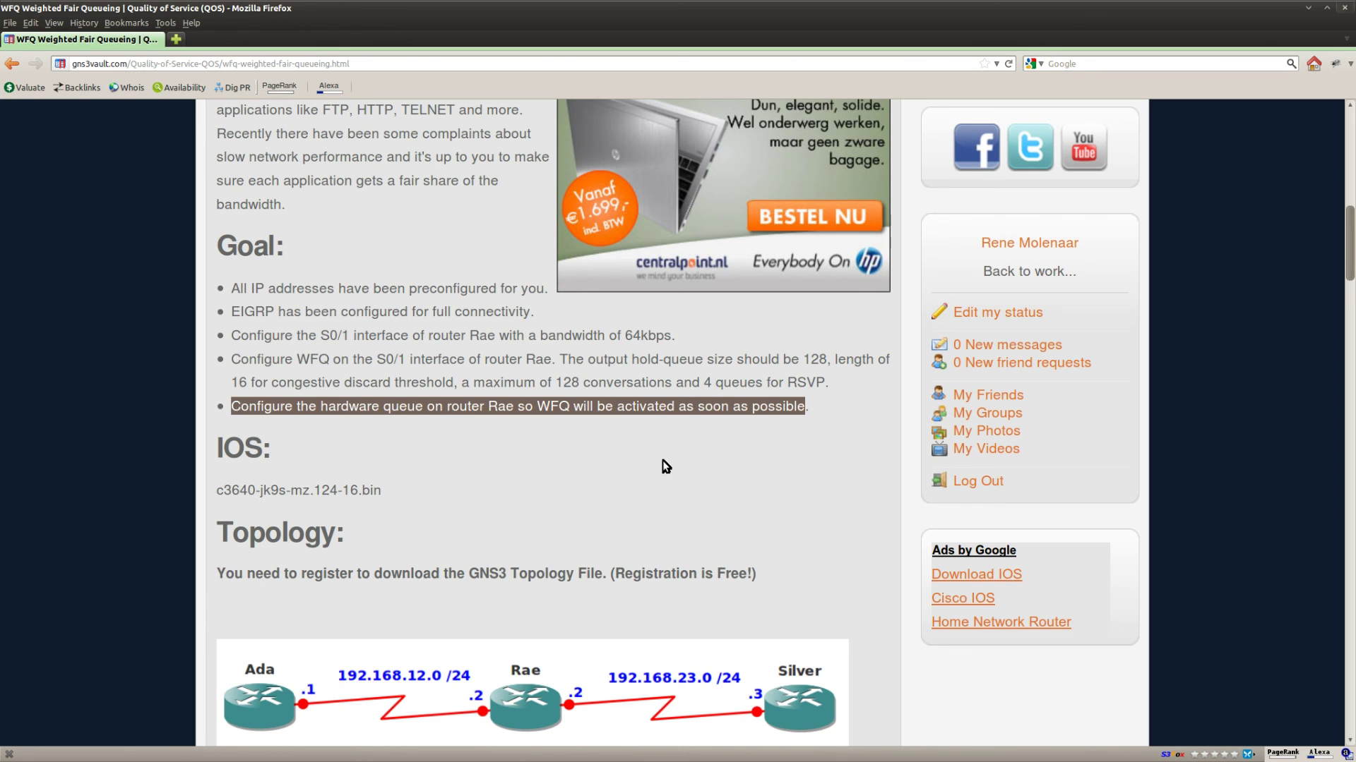
{"action": "left_click", "coordinate": [827, 410]}
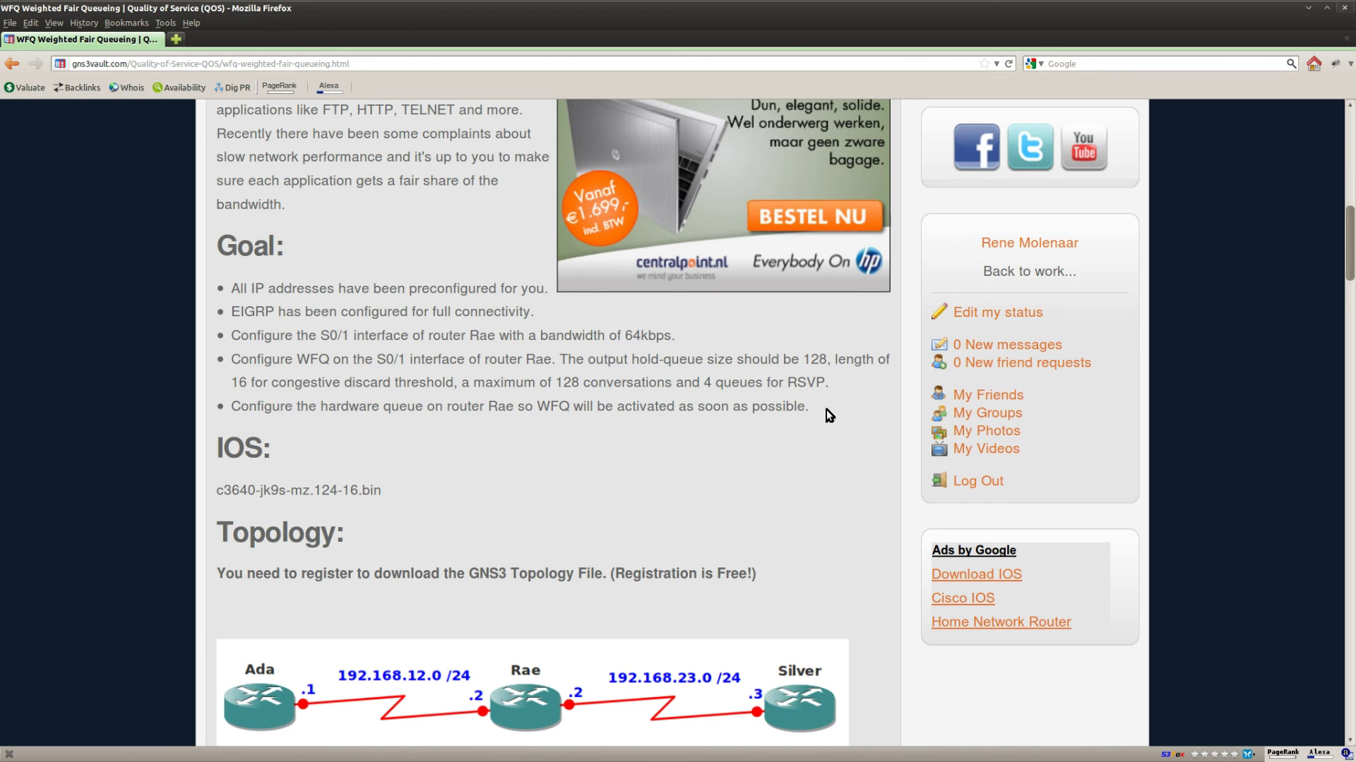
Step: Review the WFQ bullet and the hardware queue requirement once more
{"action": "left_click_drag", "start_coordinate": [833, 385], "coordinate": [235, 358]}
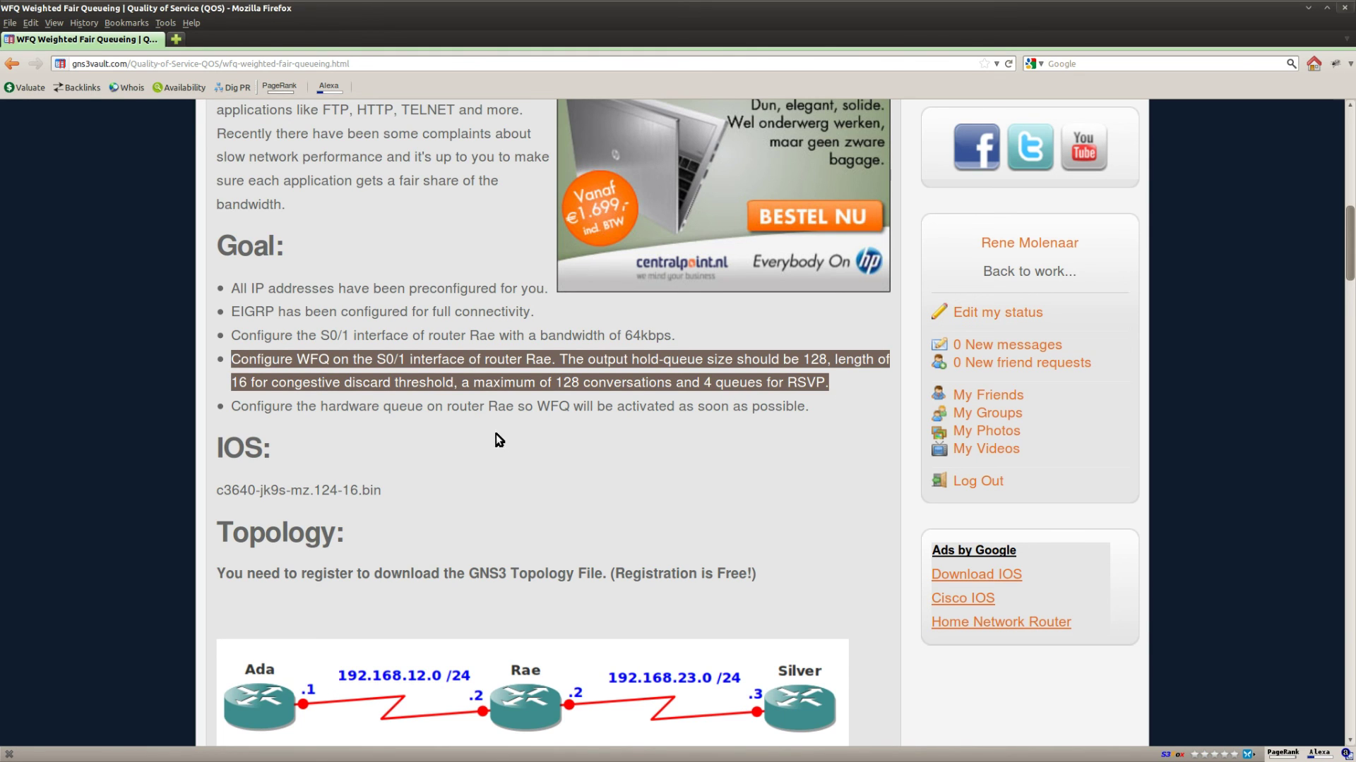
{"action": "left_click", "coordinate": [416, 407]}
{"action": "left_click_drag", "start_coordinate": [423, 407], "coordinate": [318, 409]}
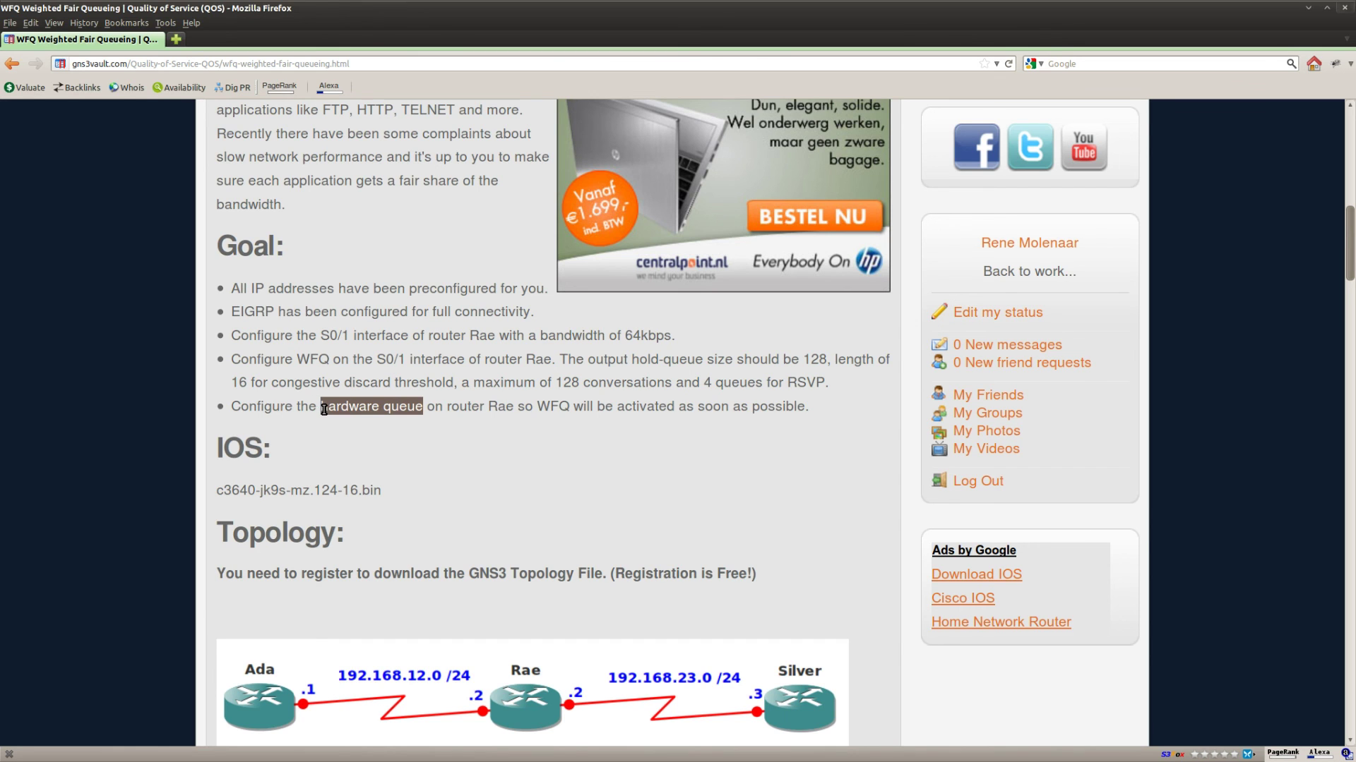
{"action": "left_click", "coordinate": [473, 426]}
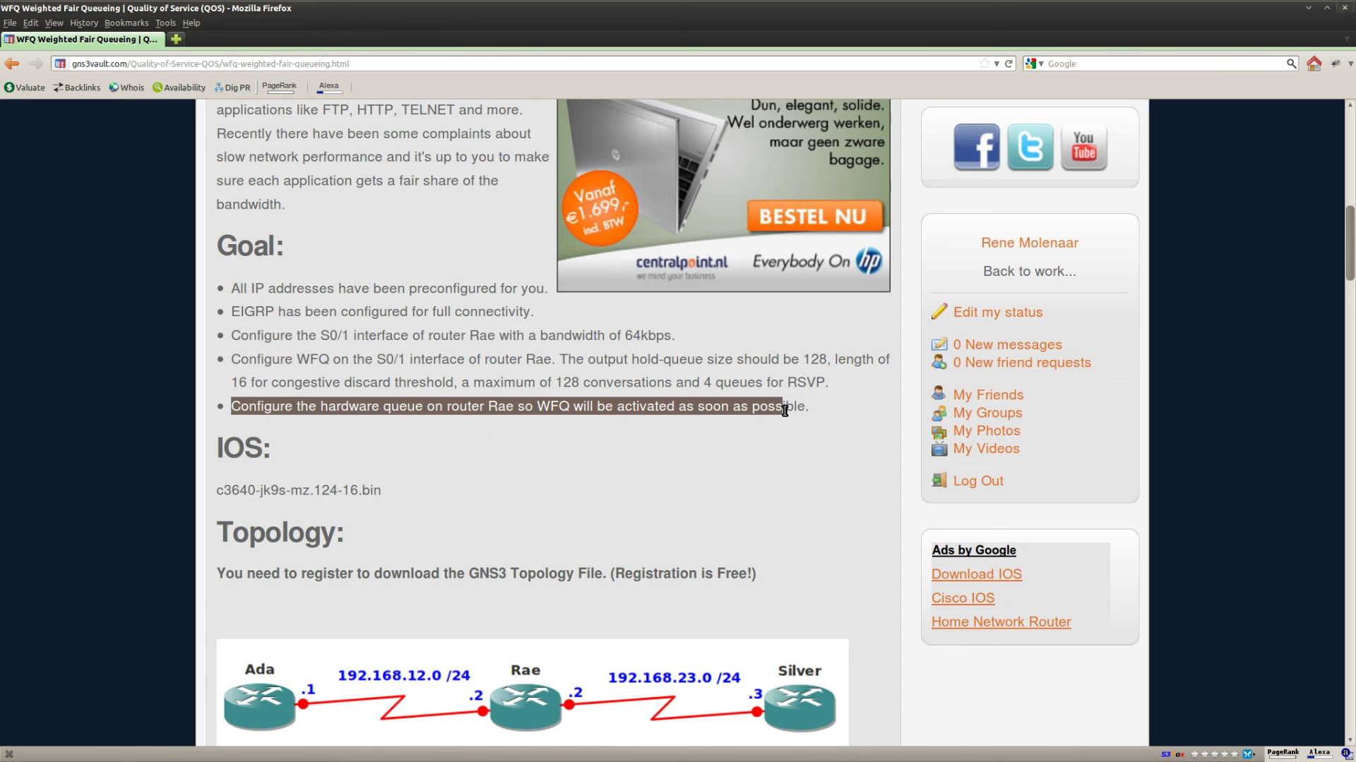
{"action": "left_click_drag", "start_coordinate": [784, 410], "coordinate": [806, 410]}
{"action": "left_click", "coordinate": [800, 428]}
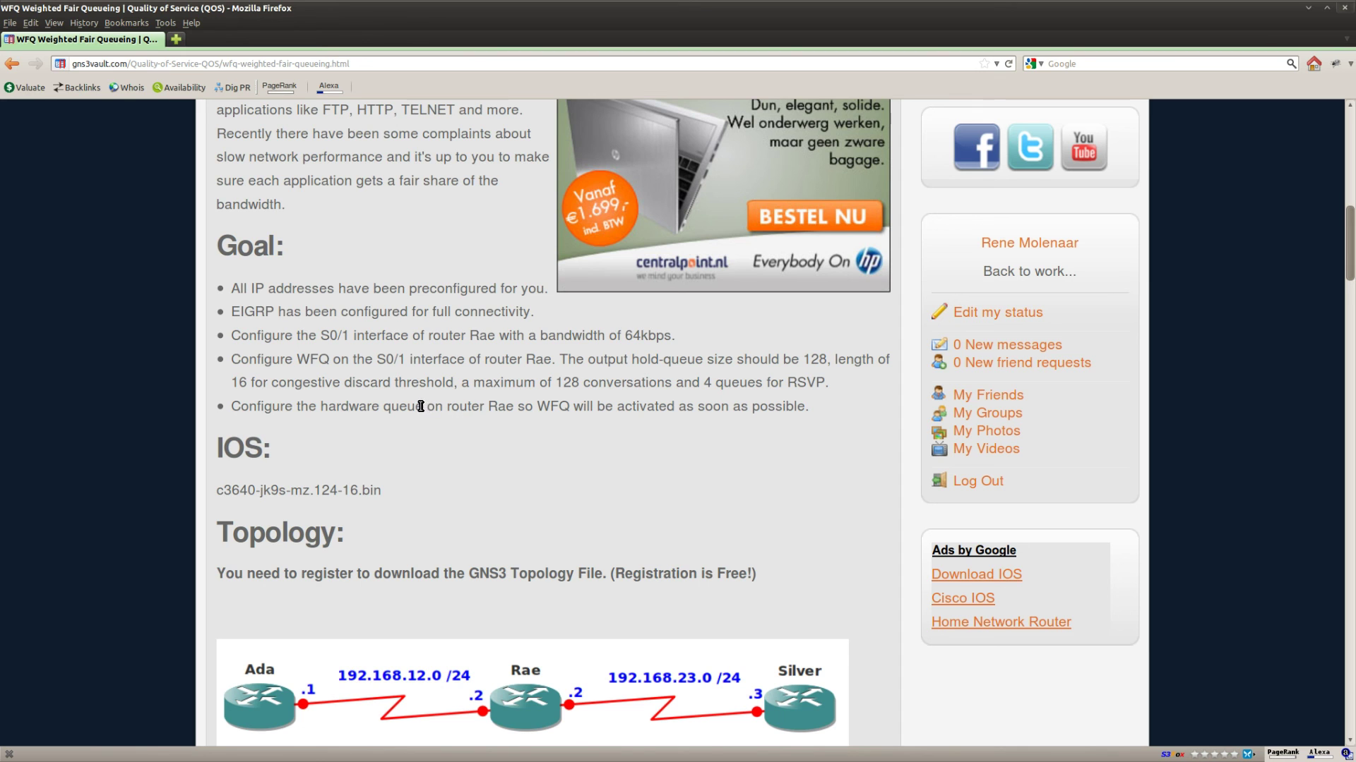
{"action": "left_click_drag", "start_coordinate": [423, 407], "coordinate": [325, 406]}
{"action": "left_click", "coordinate": [390, 412]}
{"action": "key", "text": "alt+Tab"}
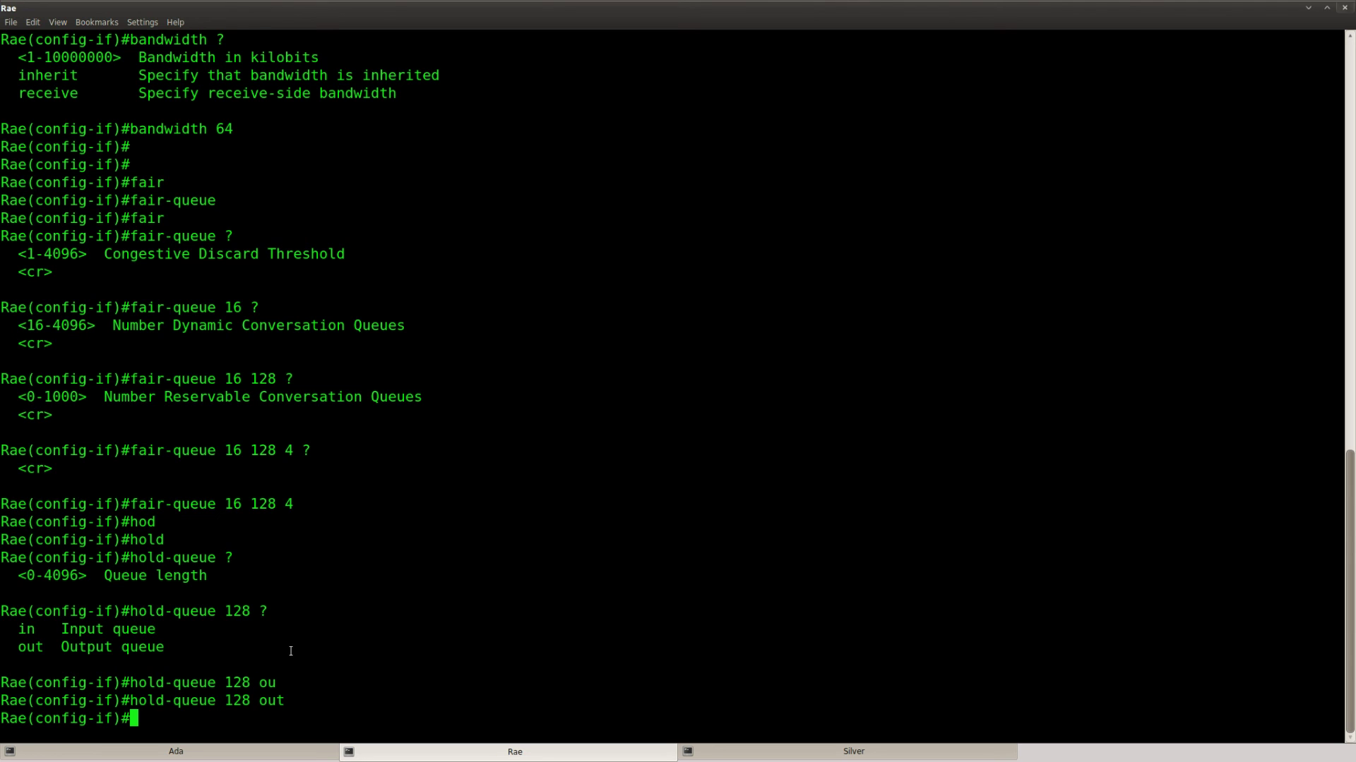
Step: Try tx-ring-limit in global configuration, then re-enter interface S0/1 from history
{"action": "type", "text": "exit"}
{"action": "key", "text": "Return"}
{"action": "type", "text": "tx"}
{"action": "key", "text": "Tab"}
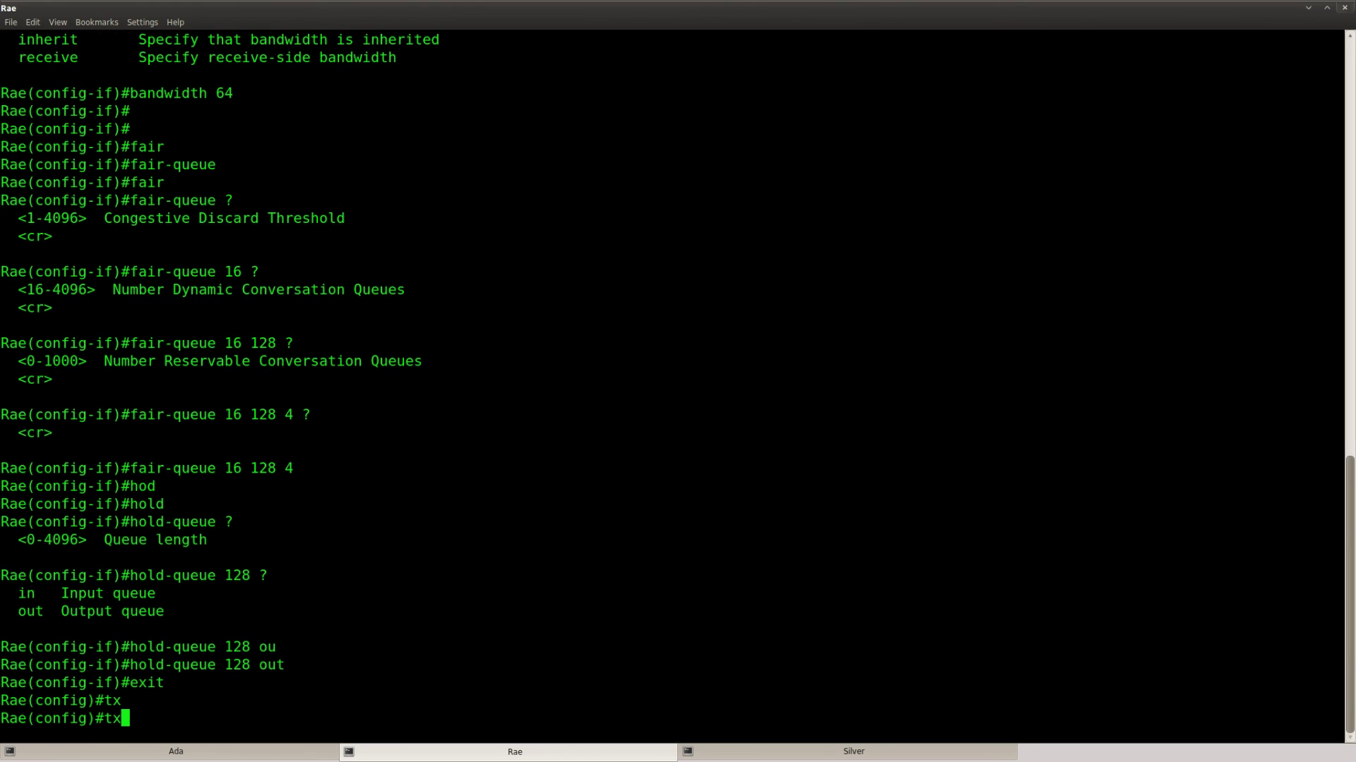
{"action": "type", "text": "-r"}
{"action": "key", "text": "Tab"}
{"action": "key", "text": "BackSpace"}
{"action": "key", "text": "BackSpace"}
{"action": "key", "text": "BackSpace"}
{"action": "key", "text": "BackSpace"}
{"action": "key", "text": "Up"}
{"action": "key", "text": "Up"}
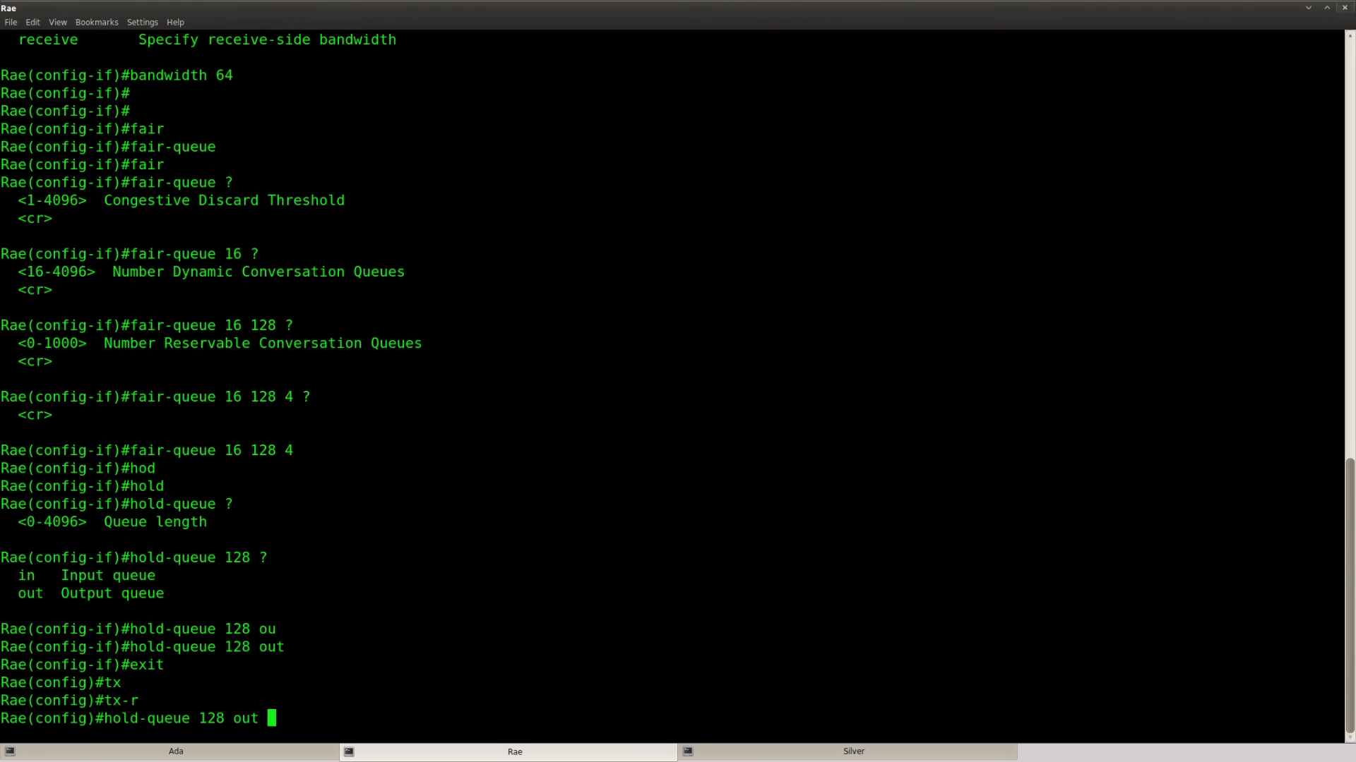
{"action": "key", "text": "Up"}
{"action": "key", "text": "Up"}
{"action": "key", "text": "Up"}
{"action": "key", "text": "Up"}
{"action": "key", "text": "Return"}
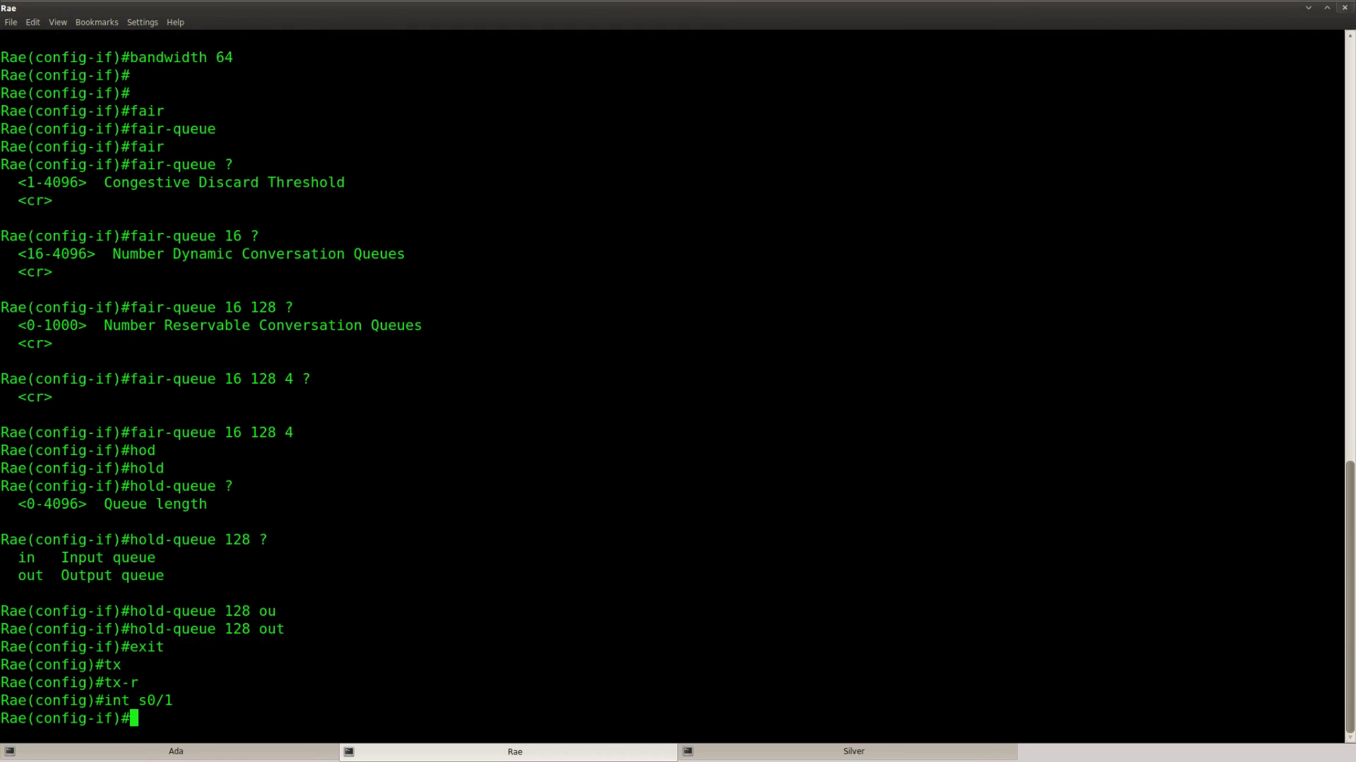
Step: Apply tx-ring-limit 1 on S0/1 and exit to the Rae# prompt with Ctrl+Z
{"action": "type", "text": "tx"}
{"action": "key", "text": "Tab"}
{"action": "type", "text": "?"}
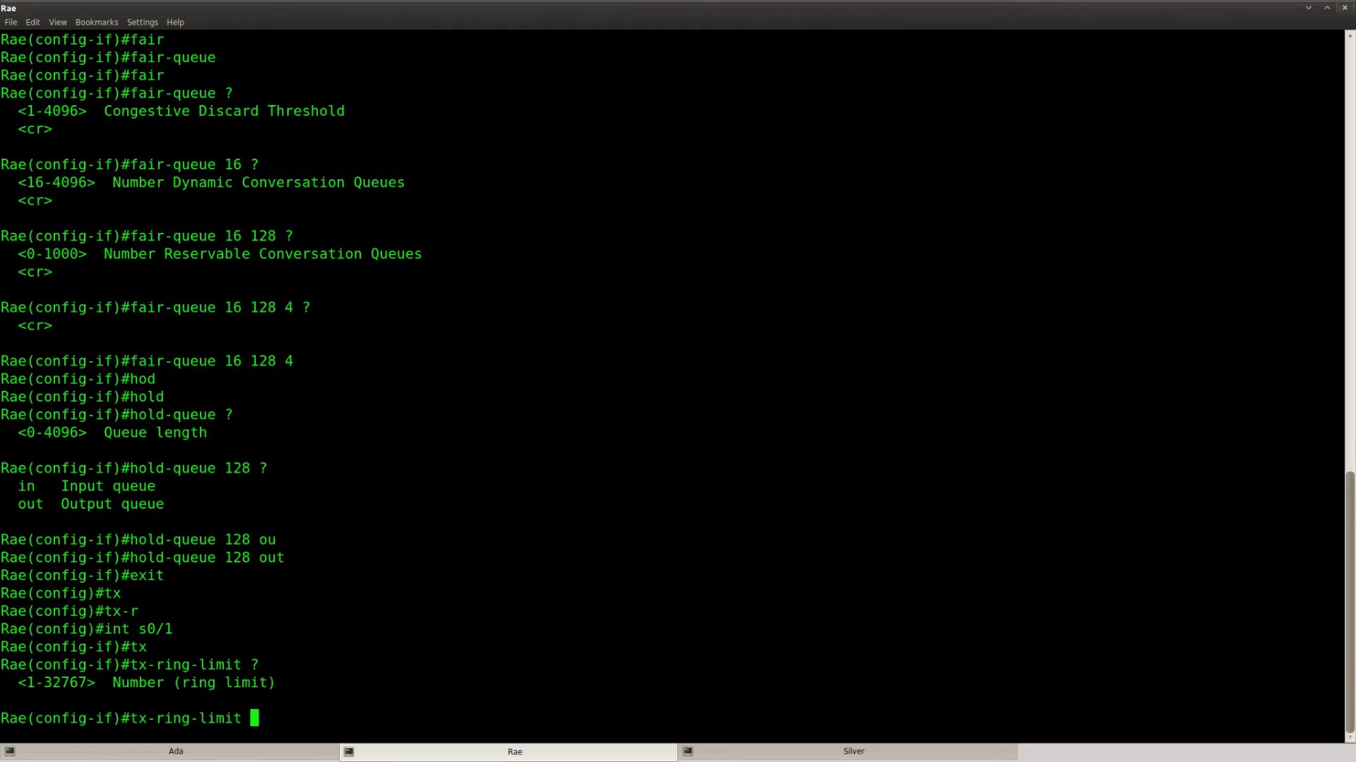
{"action": "type", "text": "1"}
{"action": "key", "text": "Return"}
{"action": "left_click_drag", "start_coordinate": [259, 701], "coordinate": [131, 703]}
{"action": "left_click", "coordinate": [296, 702]}
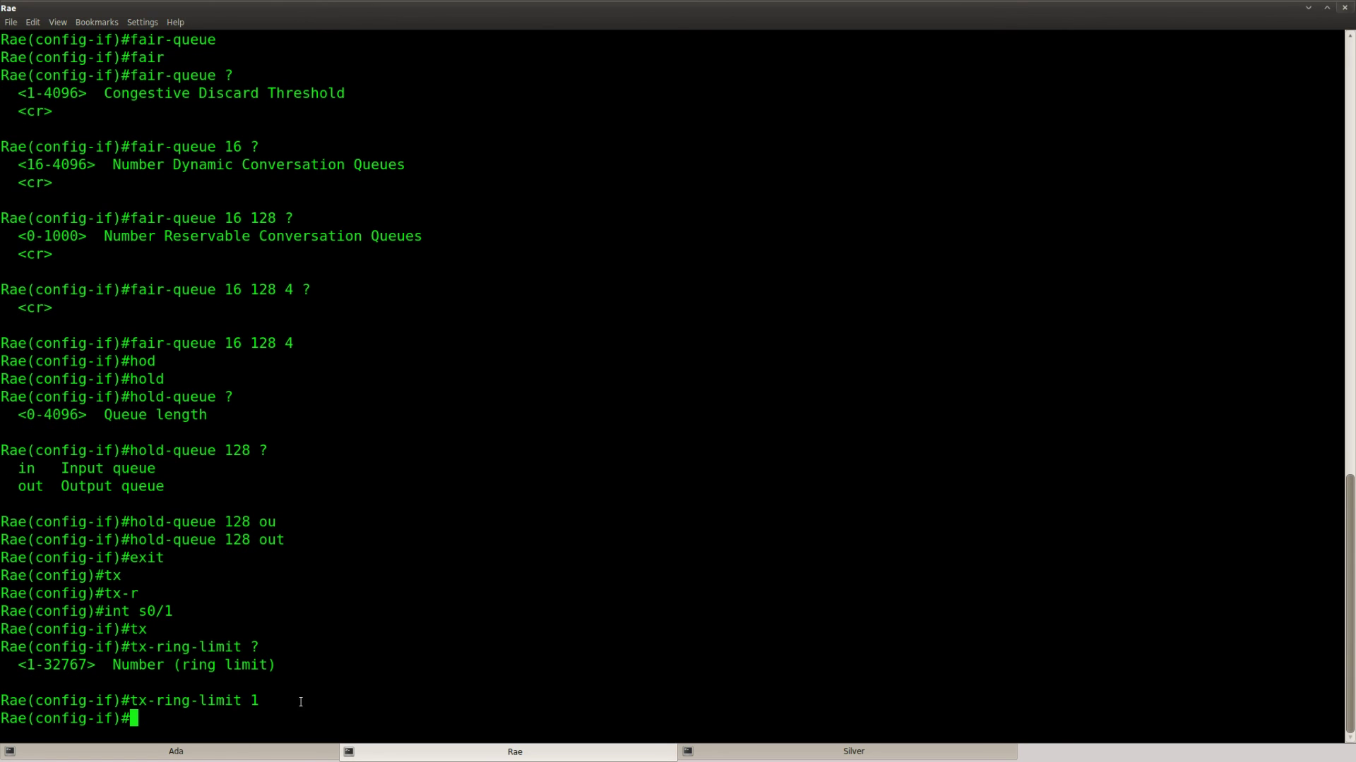
{"action": "left_click_drag", "start_coordinate": [244, 702], "coordinate": [132, 703]}
{"action": "key", "text": "Return"}
{"action": "key", "text": "ctrl+z"}
{"action": "key", "text": "Return"}
{"action": "key", "text": "Return"}
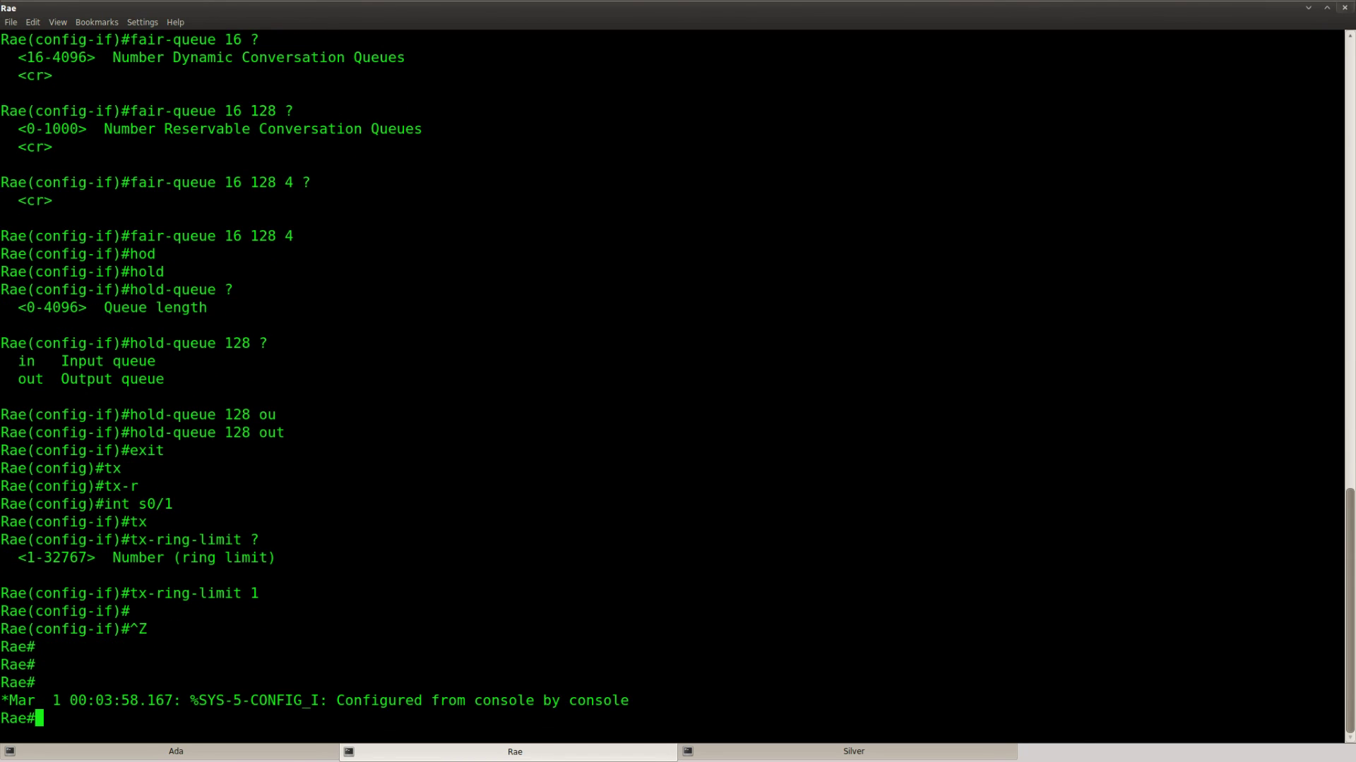
Step: Explore show queueing options and run show queueing fair
{"action": "key", "text": "Return"}
{"action": "key", "text": "Return"}
{"action": "type", "text": "sho"}
{"action": "key", "text": "Tab"}
{"action": "type", "text": "queue"}
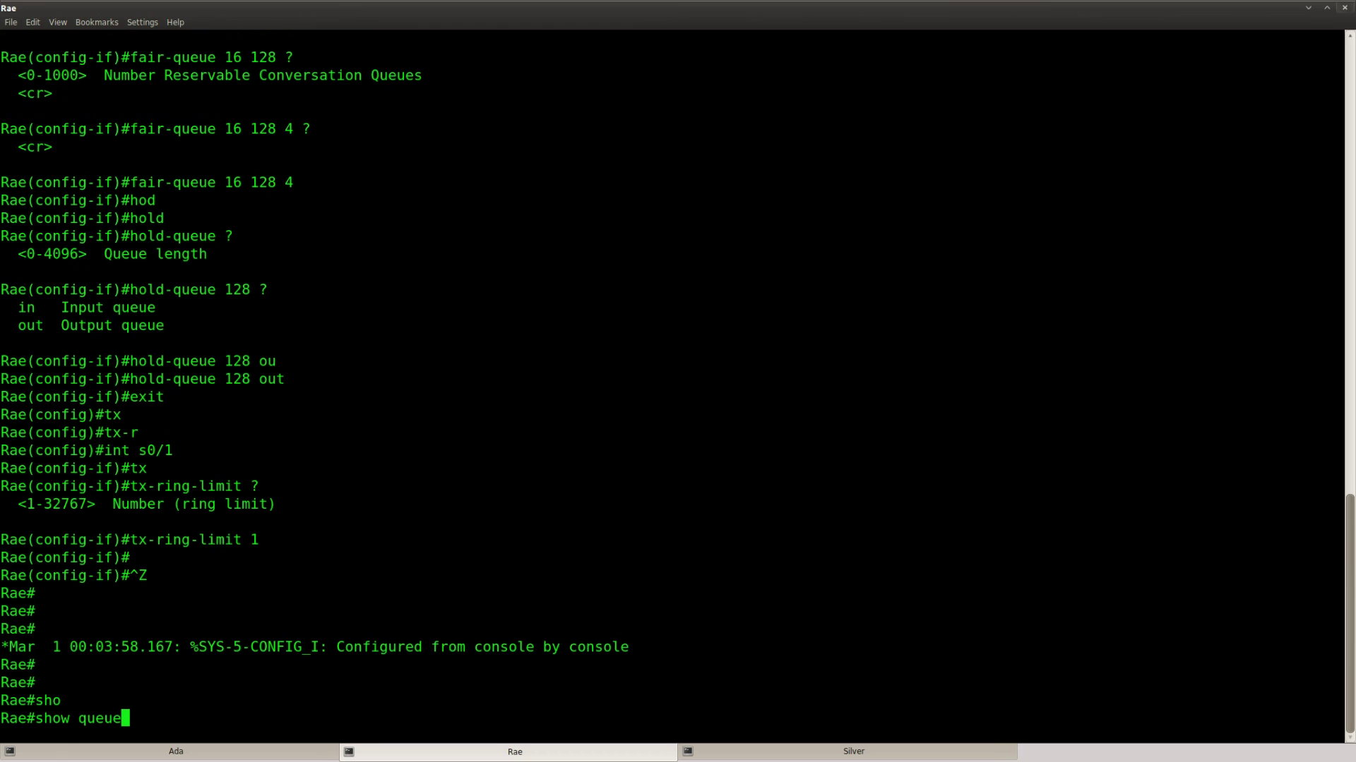
{"action": "key", "text": "Tab"}
{"action": "key", "text": "BackSpace"}
{"action": "key", "text": "Tab"}
{"action": "type", "text": "?"}
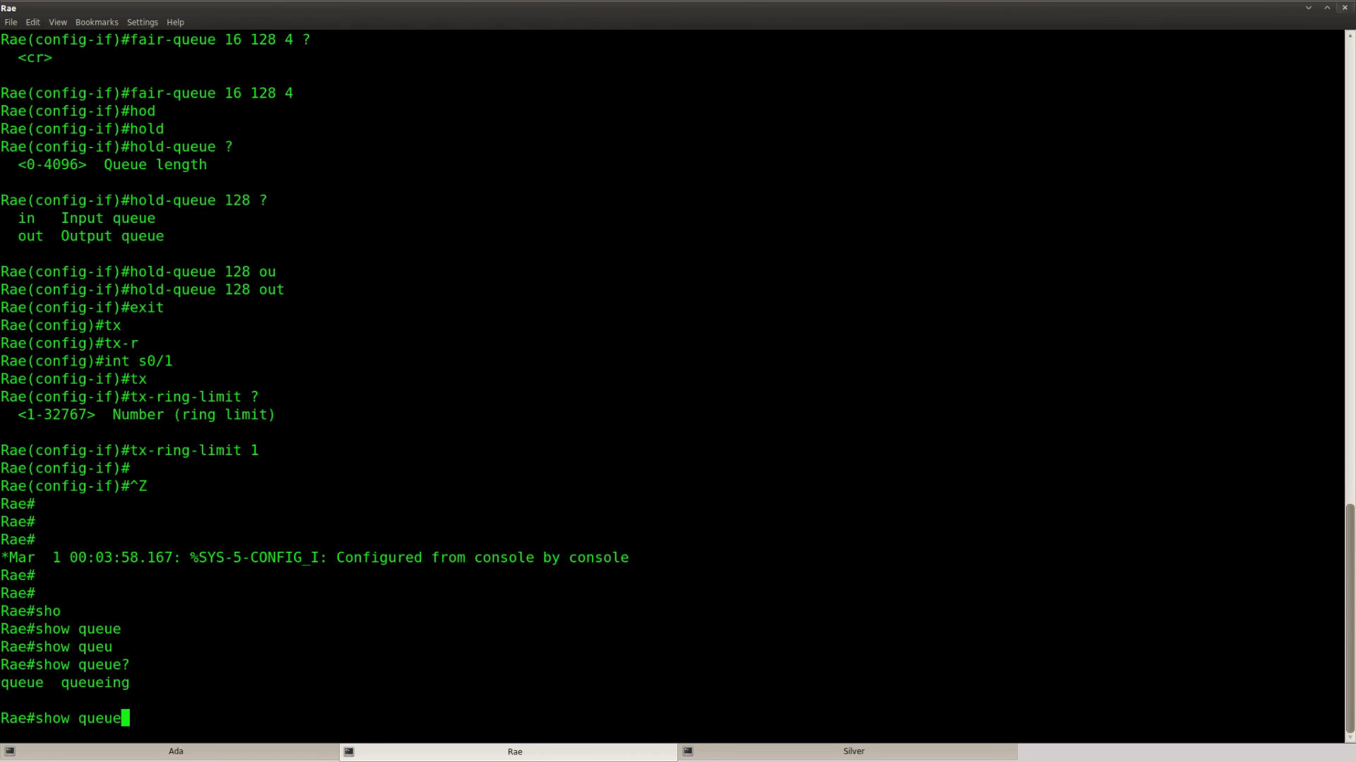
{"action": "type", "text": "ing ?"}
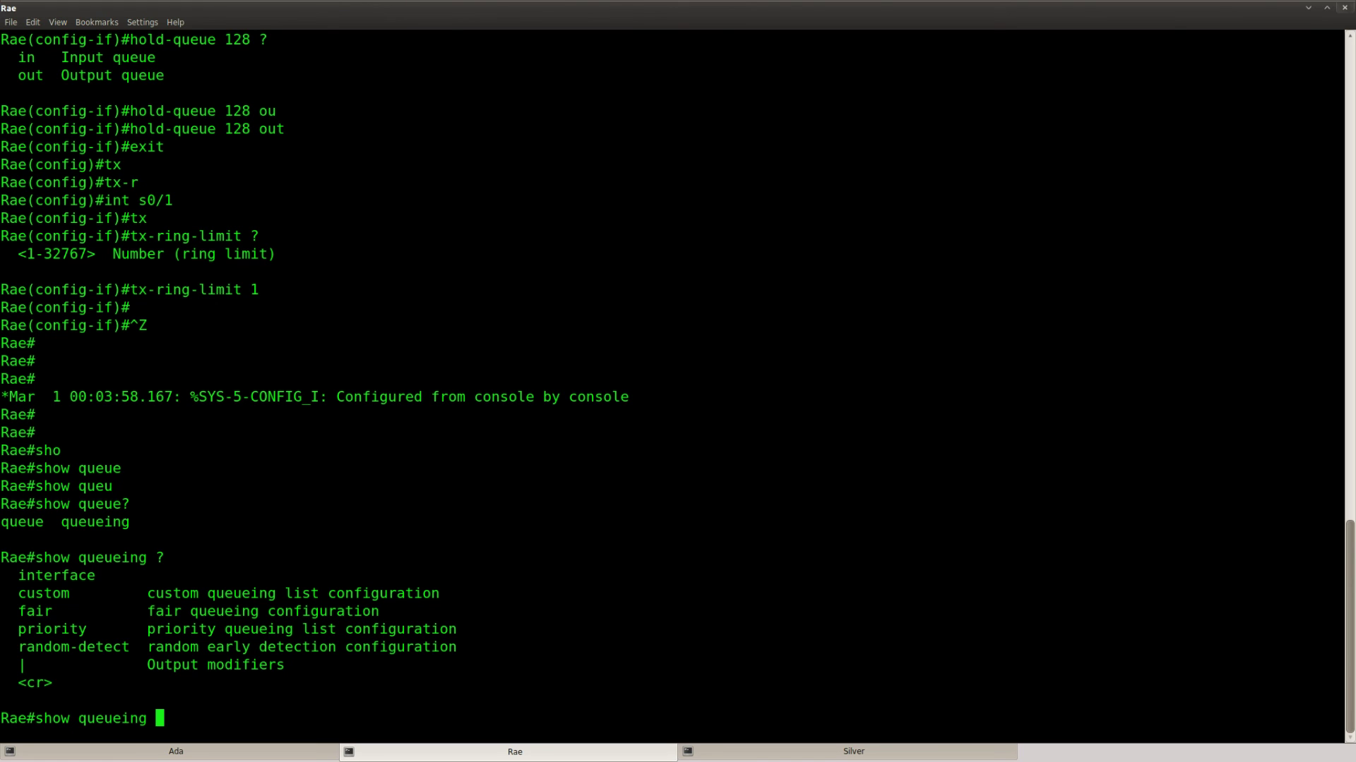
{"action": "mouse_move", "coordinate": [21, 612]}
{"action": "left_mouse_down"}
{"action": "mouse_move", "coordinate": [452, 632]}
{"action": "mouse_move", "coordinate": [21, 612]}
{"action": "left_mouse_up"}
{"action": "type", "text": "fair ?"}
{"action": "key", "text": "Return"}
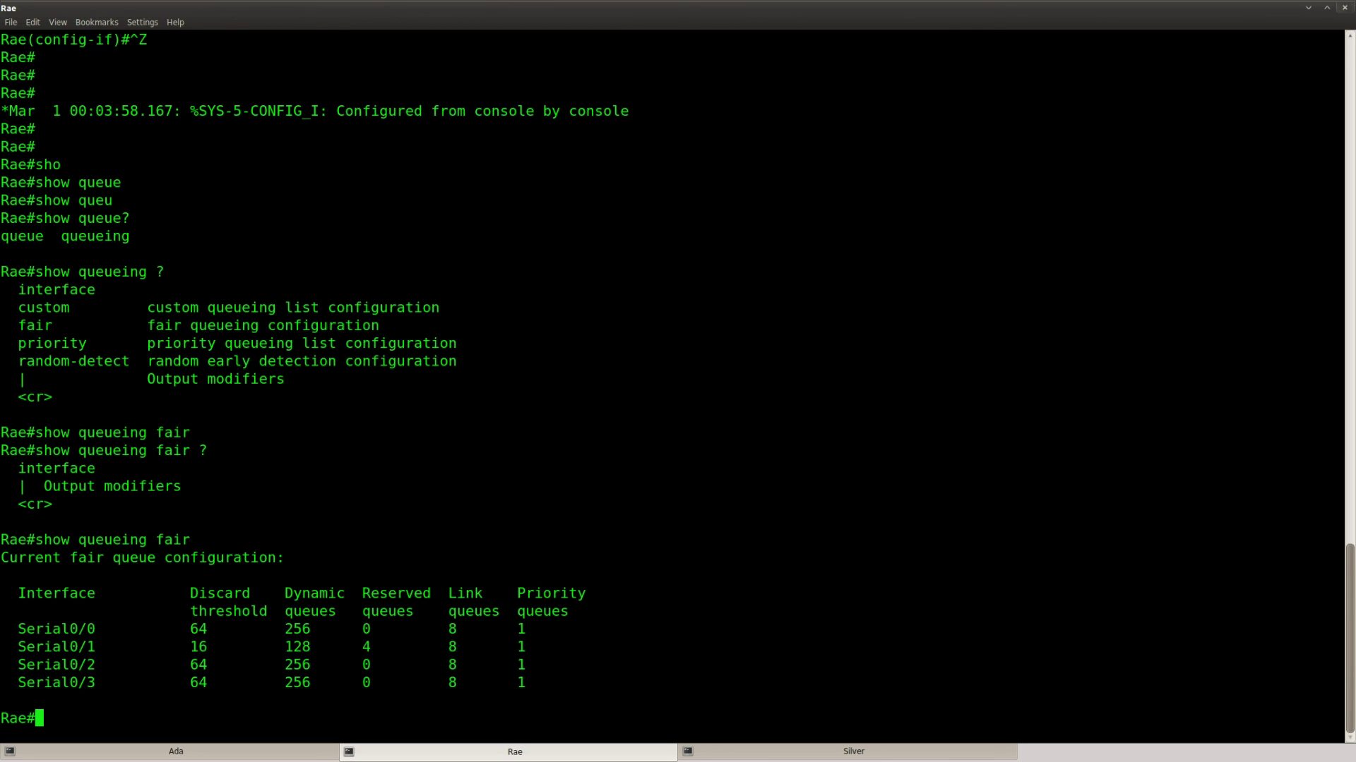
Step: Inspect Serial0/1's row: discard threshold 16, 128 dynamic queues, 4 reserved queues
{"action": "left_click_drag", "start_coordinate": [18, 646], "coordinate": [531, 646]}
{"action": "left_click", "coordinate": [212, 665]}
{"action": "double_click", "coordinate": [199, 646]}
{"action": "double_click", "coordinate": [300, 648]}
{"action": "double_click", "coordinate": [372, 648]}
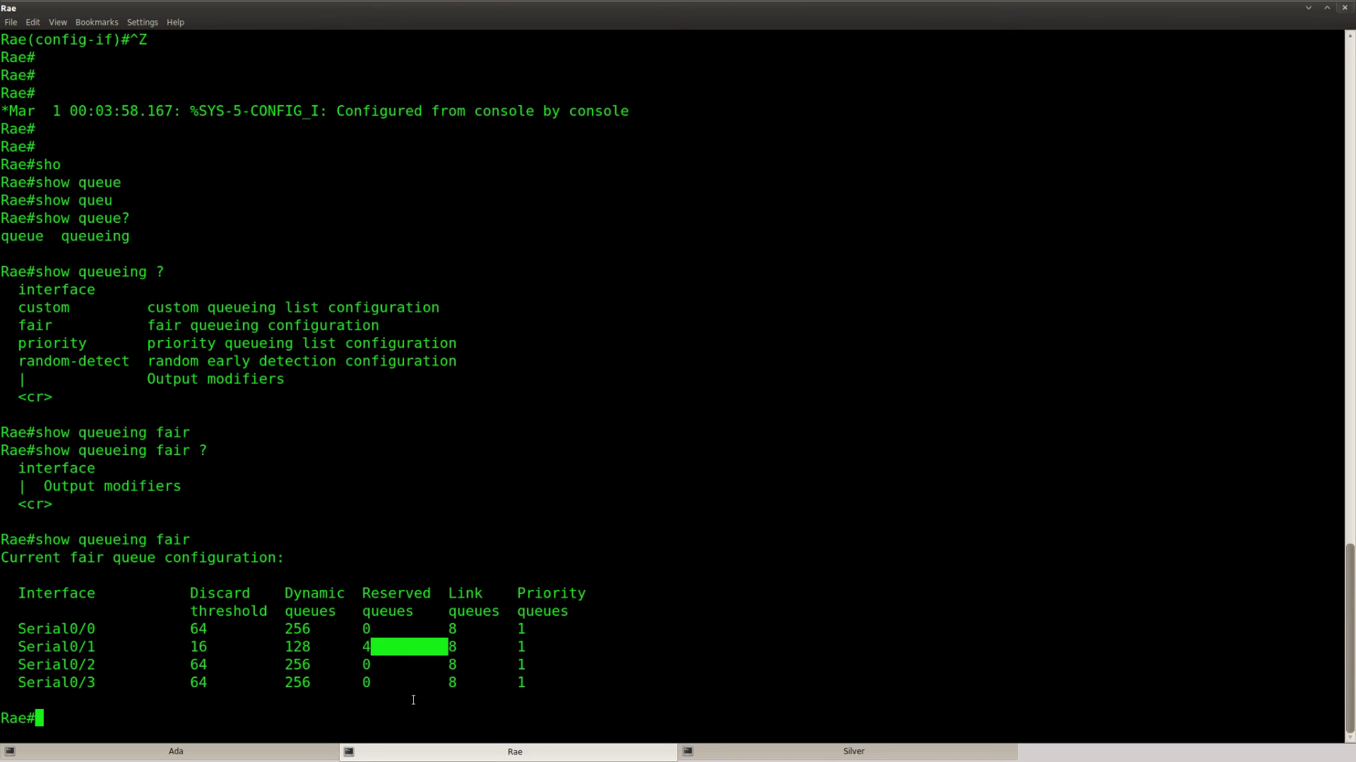
{"action": "double_click", "coordinate": [372, 648]}
{"action": "left_click", "coordinate": [384, 684]}
Step: Run show queueing fair interface serial 0/1
{"action": "key", "text": "Up"}
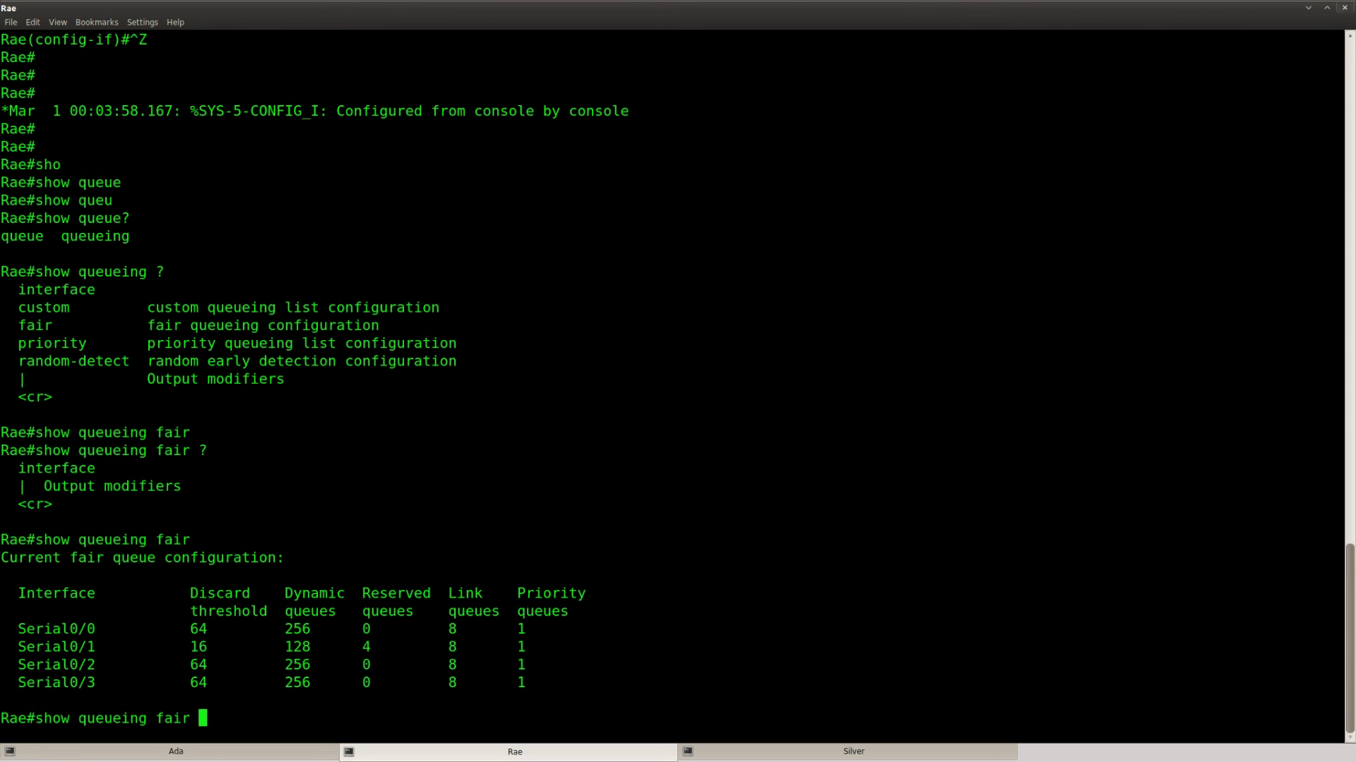
{"action": "type", "text": "inter"}
{"action": "key", "text": "Tab"}
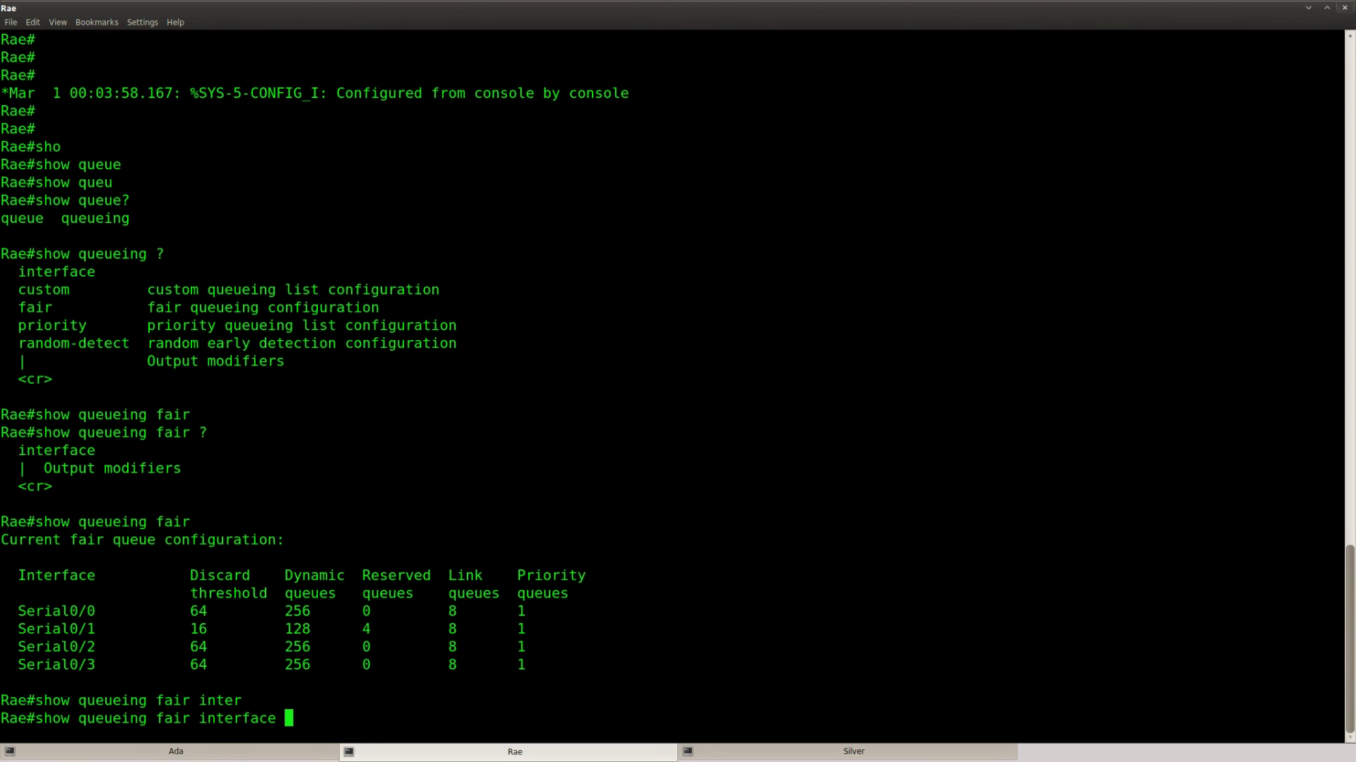
{"action": "type", "text": "?ser"}
{"action": "key", "text": "Tab"}
{"action": "type", "text": "?"}
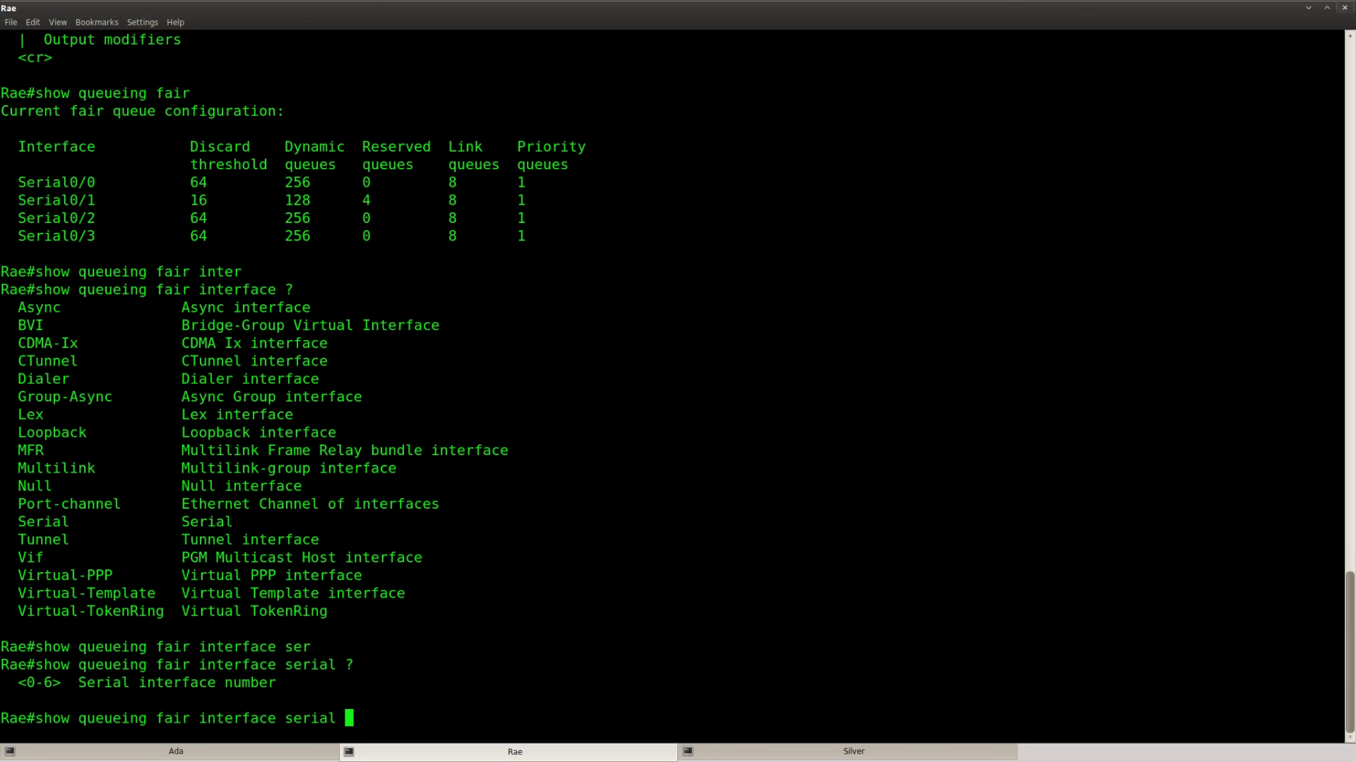
{"action": "type", "text": "0/1"}
{"action": "key", "text": "Return"}
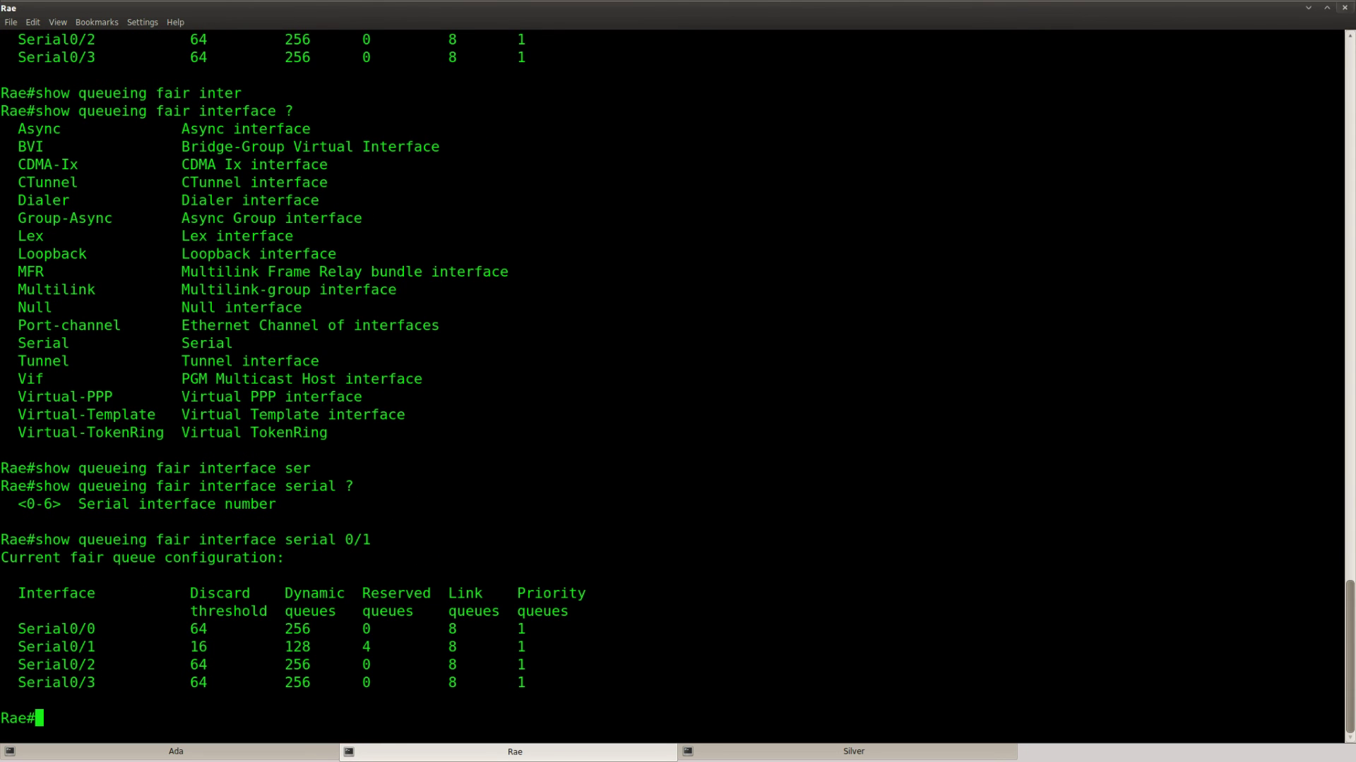
{"action": "key", "text": "Up"}
{"action": "key", "text": "BackSpace"}
{"action": "key", "text": "BackSpace"}
{"action": "key", "text": "BackSpace"}
{"action": "key", "text": "BackSpace"}
{"action": "key", "text": "BackSpace"}
{"action": "key", "text": "BackSpace"}
{"action": "key", "text": "BackSpace"}
{"action": "key", "text": "BackSpace"}
{"action": "key", "text": "BackSpace"}
{"action": "key", "text": "BackSpace"}
{"action": "key", "text": "BackSpace"}
{"action": "key", "text": "BackSpace"}
{"action": "key", "text": "BackSpace"}
{"action": "key", "text": "BackSpace"}
{"action": "key", "text": "BackSpace"}
{"action": "key", "text": "BackSpace"}
{"action": "key", "text": "BackSpace"}
{"action": "key", "text": "BackSpace"}
{"action": "key", "text": "BackSpace"}
{"action": "key", "text": "BackSpace"}
{"action": "key", "text": "BackSpace"}
{"action": "key", "text": "BackSpace"}
{"action": "key", "text": "BackSpace"}
{"action": "key", "text": "BackSpace"}
{"action": "key", "text": "BackSpace"}
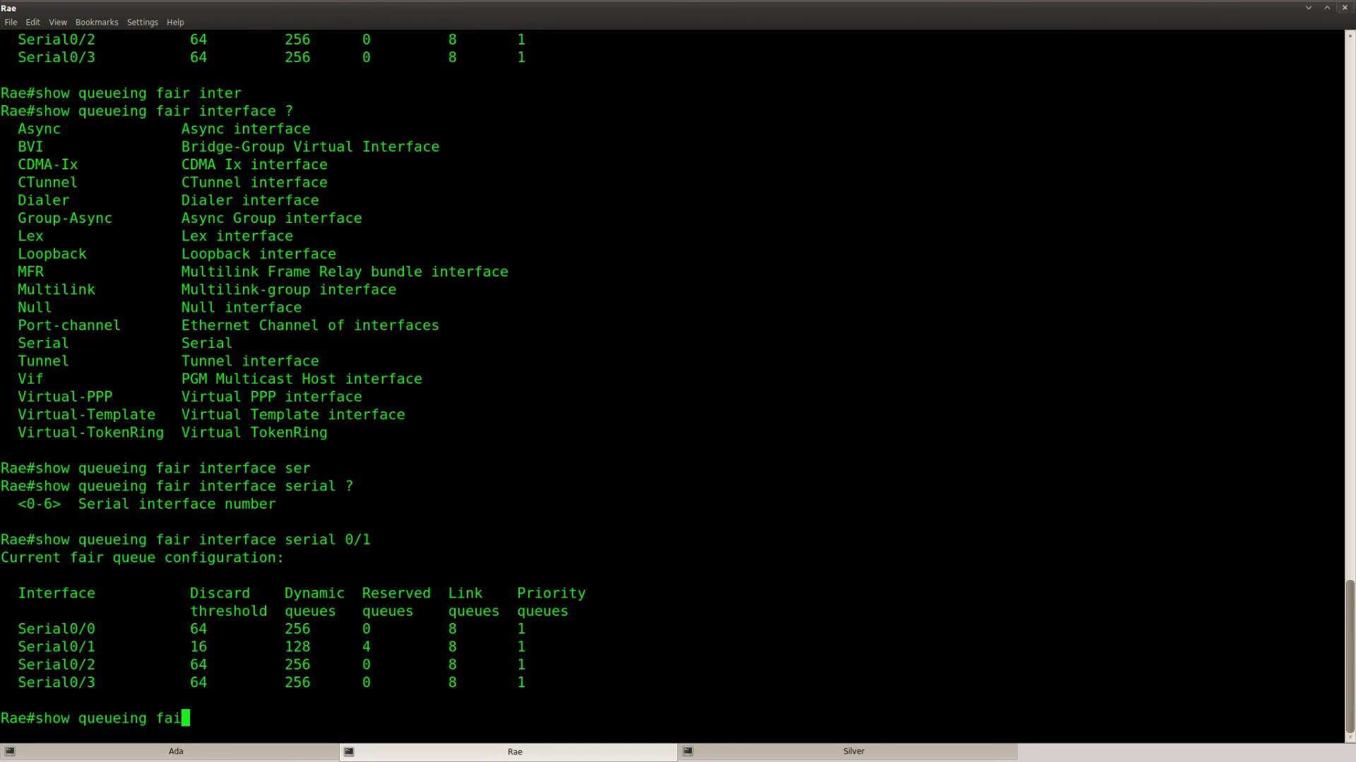
Step: Run show queueing interface serial 0/1 to display Serial0/1's queueing details
{"action": "type", "text": "?inter"}
{"action": "key", "text": "Tab"}
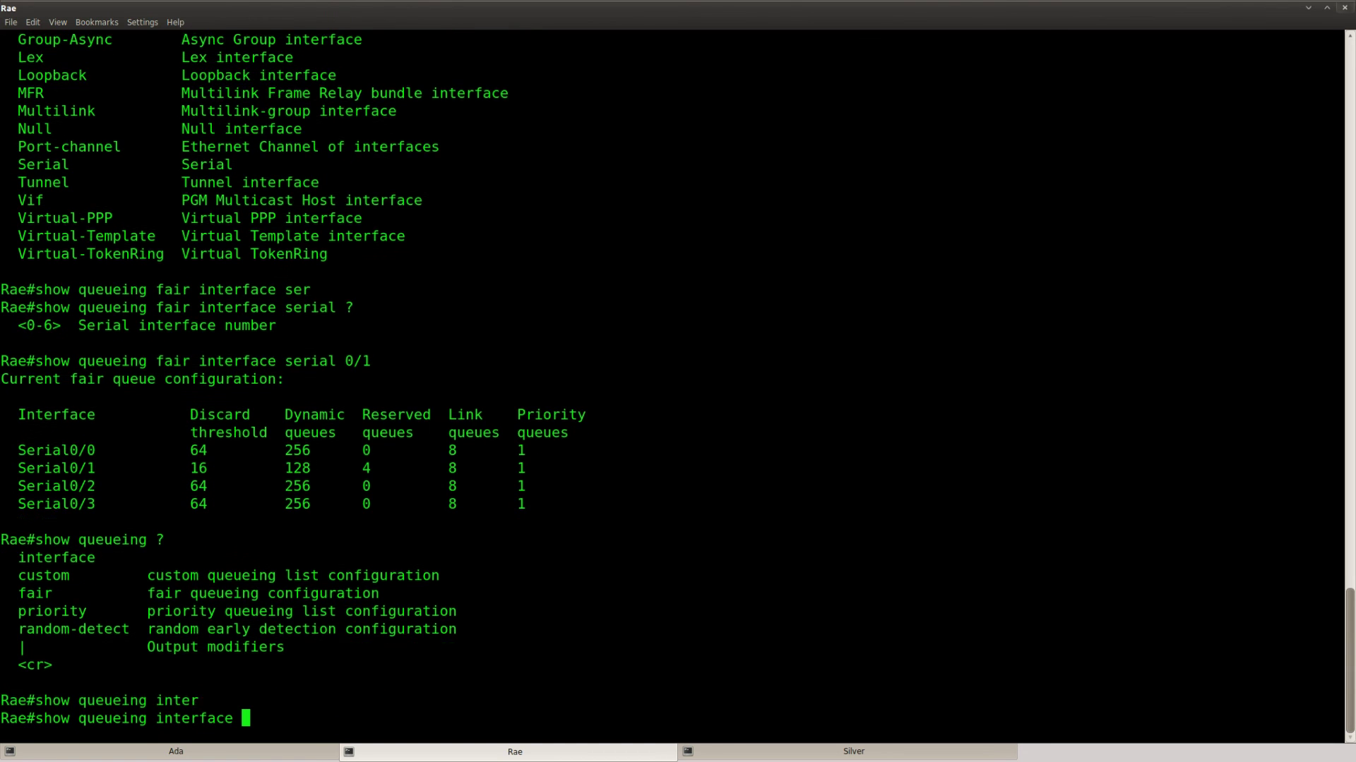
{"action": "type", "text": "?ser"}
{"action": "key", "text": "Tab"}
{"action": "type", "text": "1"}
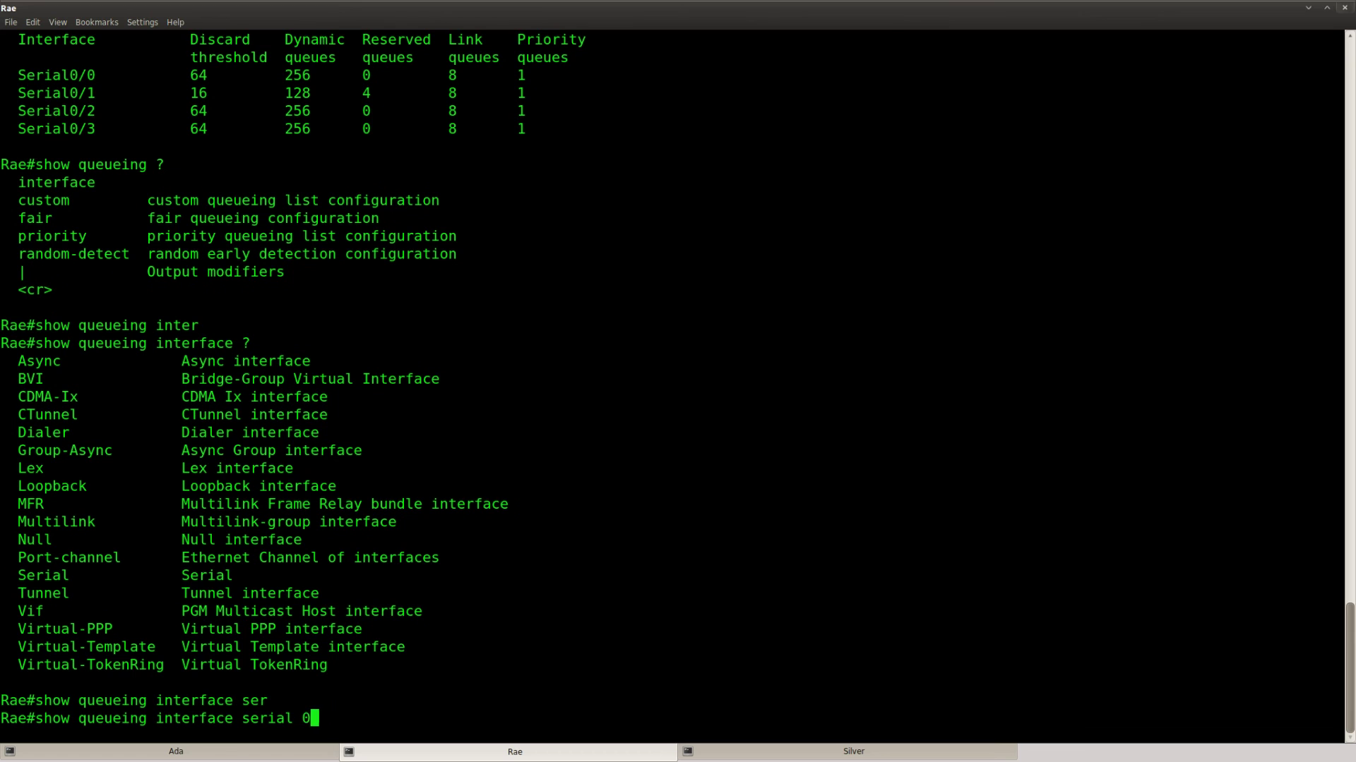
{"action": "type", "text": "/1"}
{"action": "key", "text": "Return"}
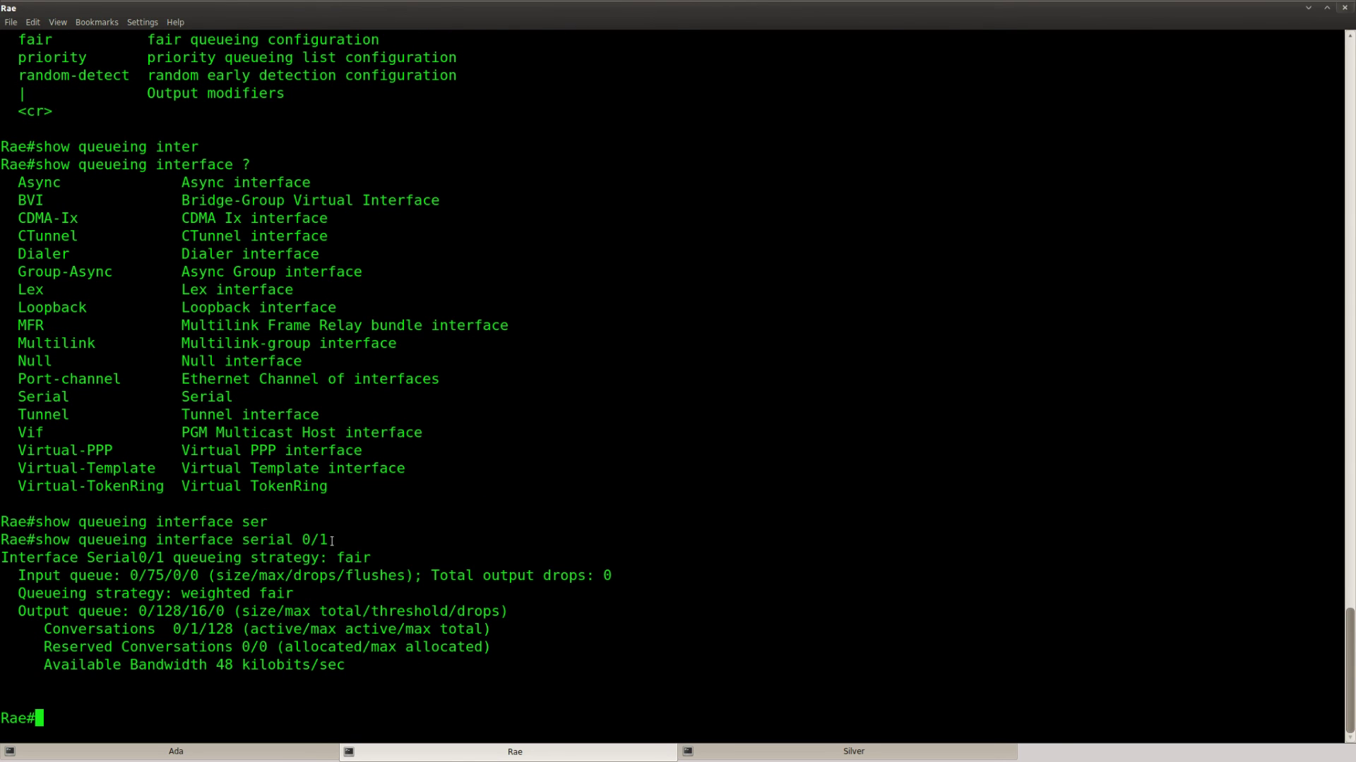
Step: Highlight the weighted fair strategy, output queue 0/128/16/0 and conversation count lines for review
{"action": "left_click_drag", "start_coordinate": [329, 540], "coordinate": [34, 540]}
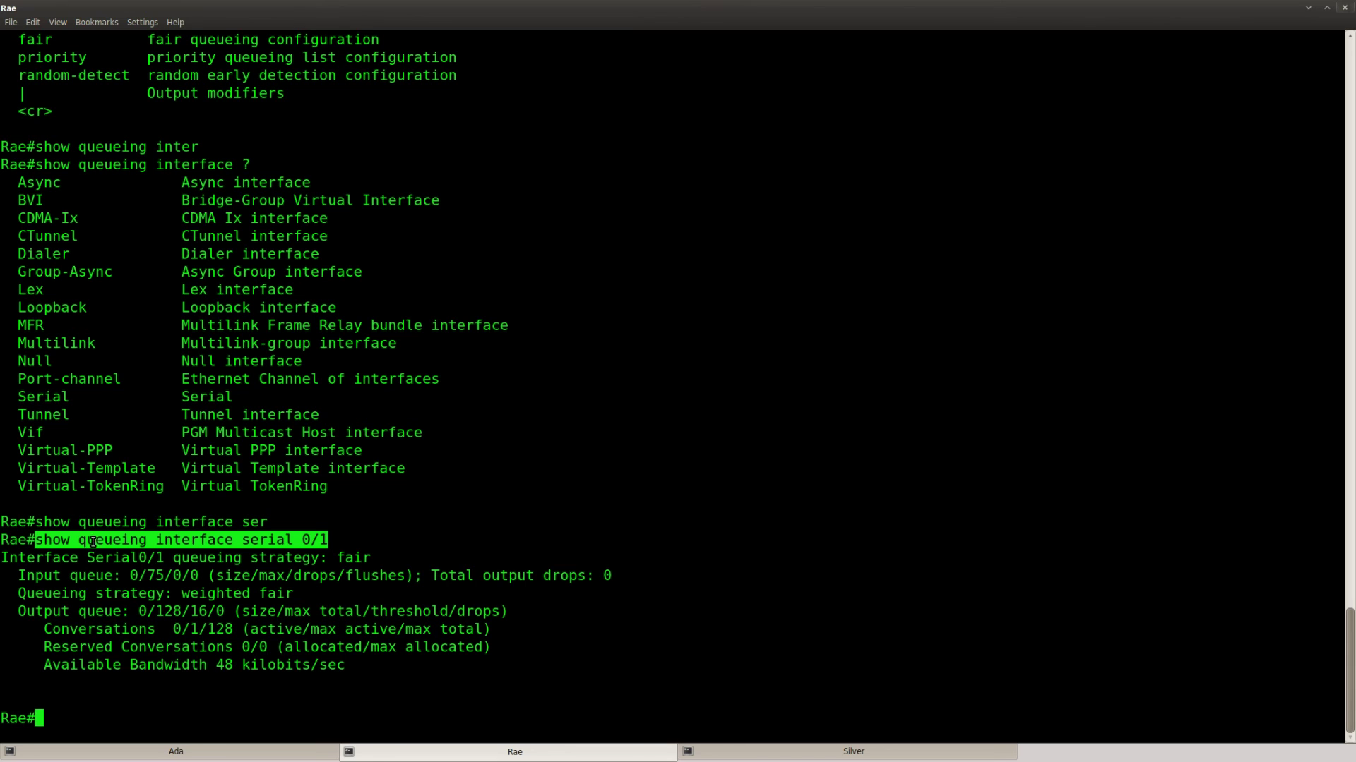
{"action": "left_click", "coordinate": [137, 579]}
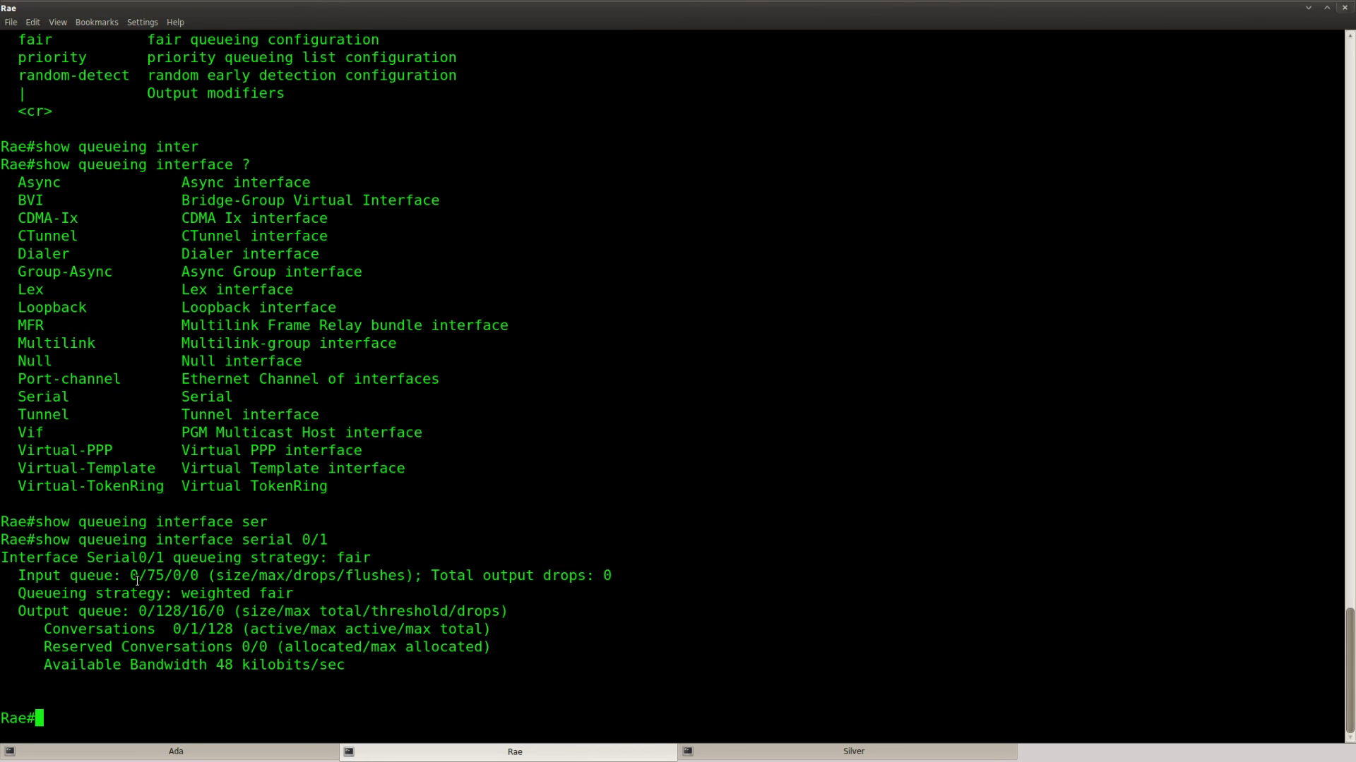
{"action": "left_click_drag", "start_coordinate": [130, 576], "coordinate": [427, 597]}
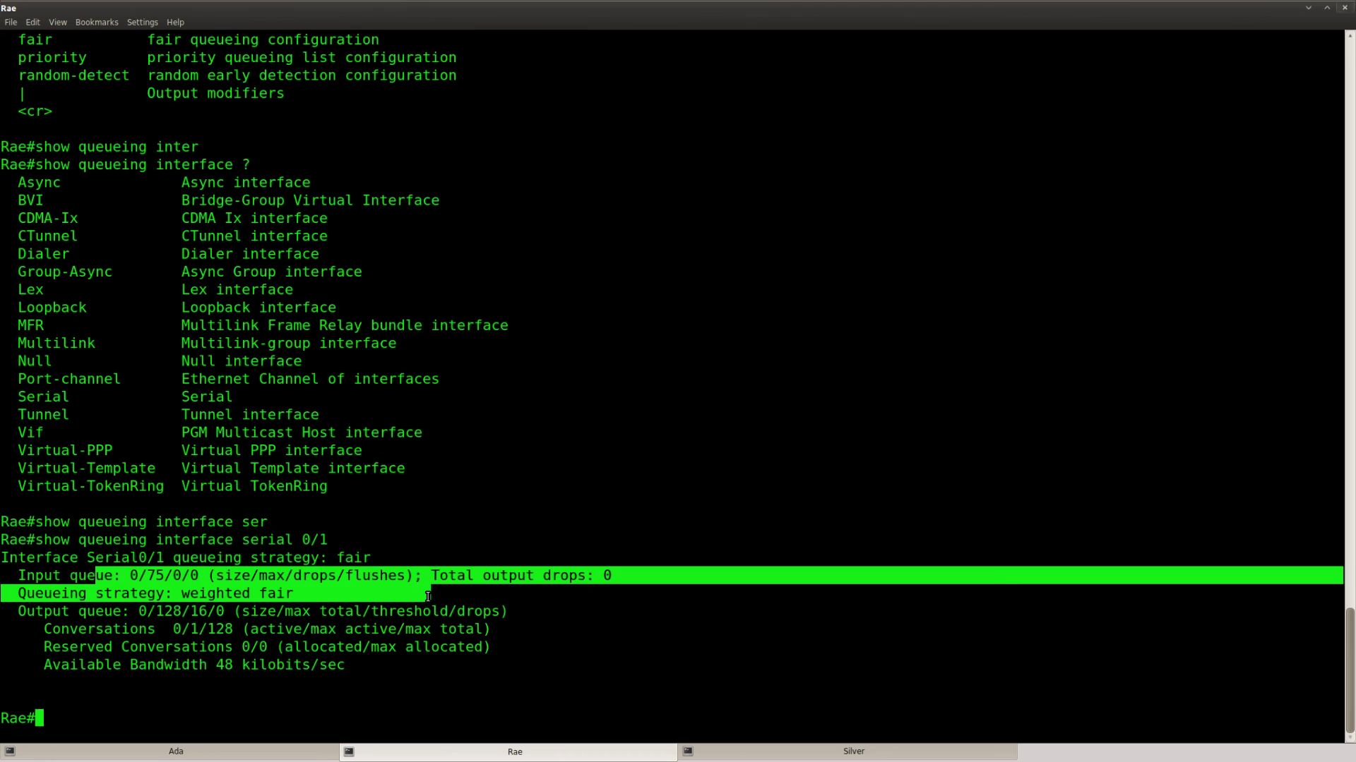
{"action": "left_click", "coordinate": [142, 611]}
{"action": "left_click_drag", "start_coordinate": [142, 612], "coordinate": [227, 612]}
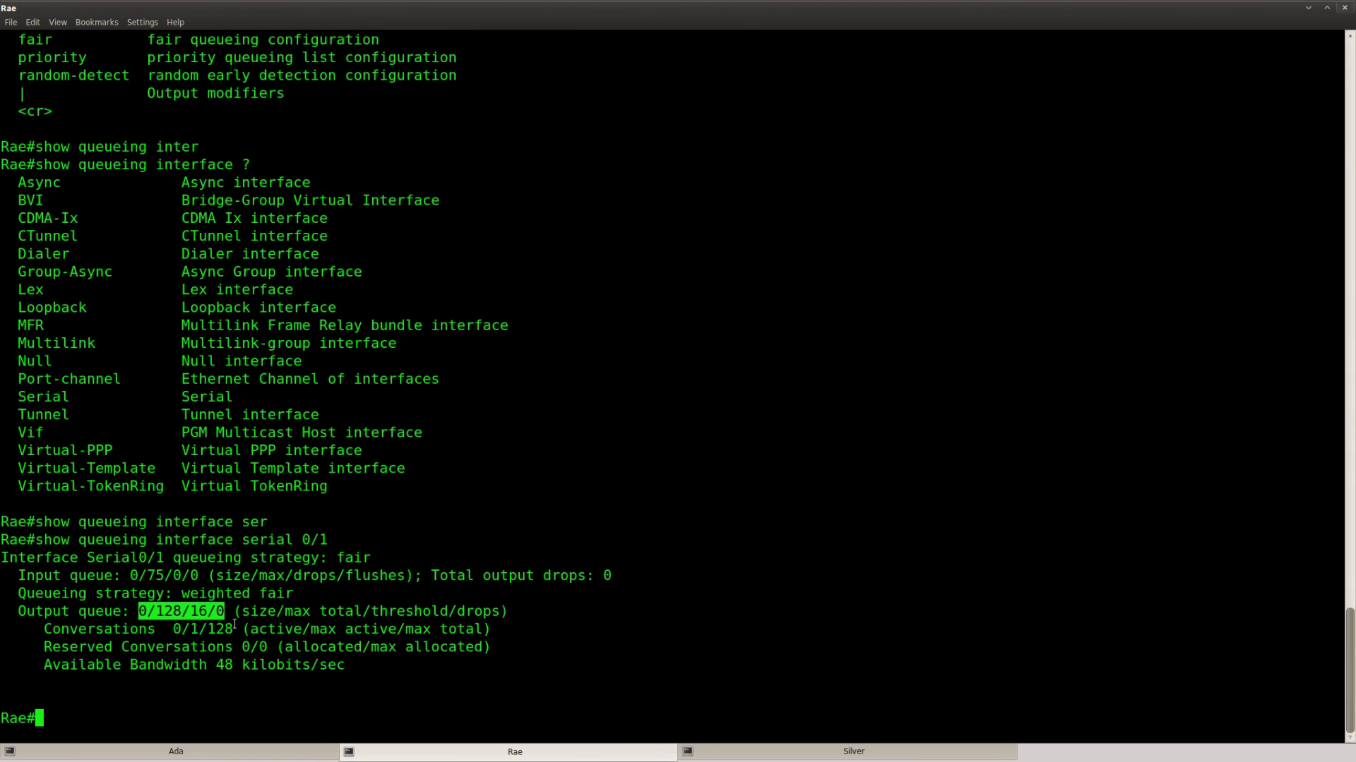
{"action": "left_click_drag", "start_coordinate": [114, 629], "coordinate": [318, 629]}
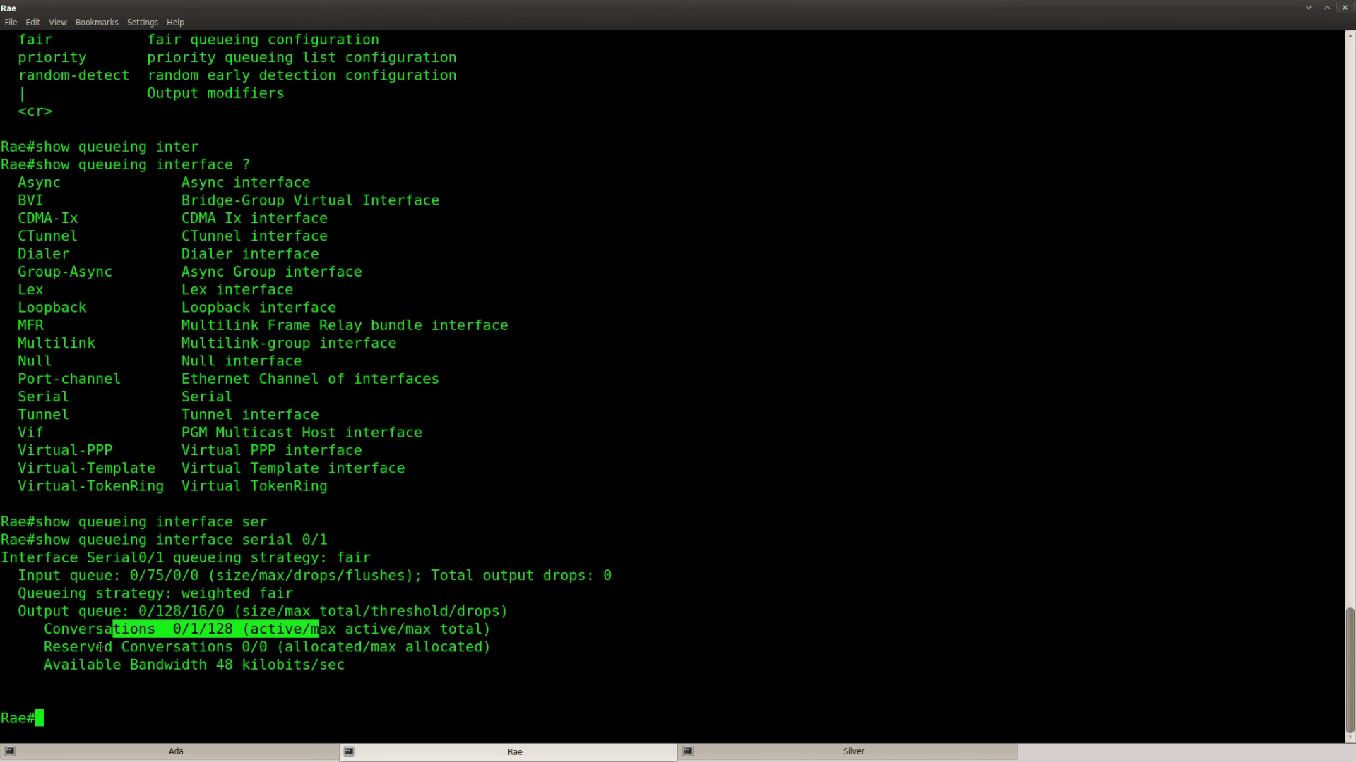
{"action": "left_click_drag", "start_coordinate": [100, 648], "coordinate": [452, 648]}
{"action": "left_click", "coordinate": [443, 665]}
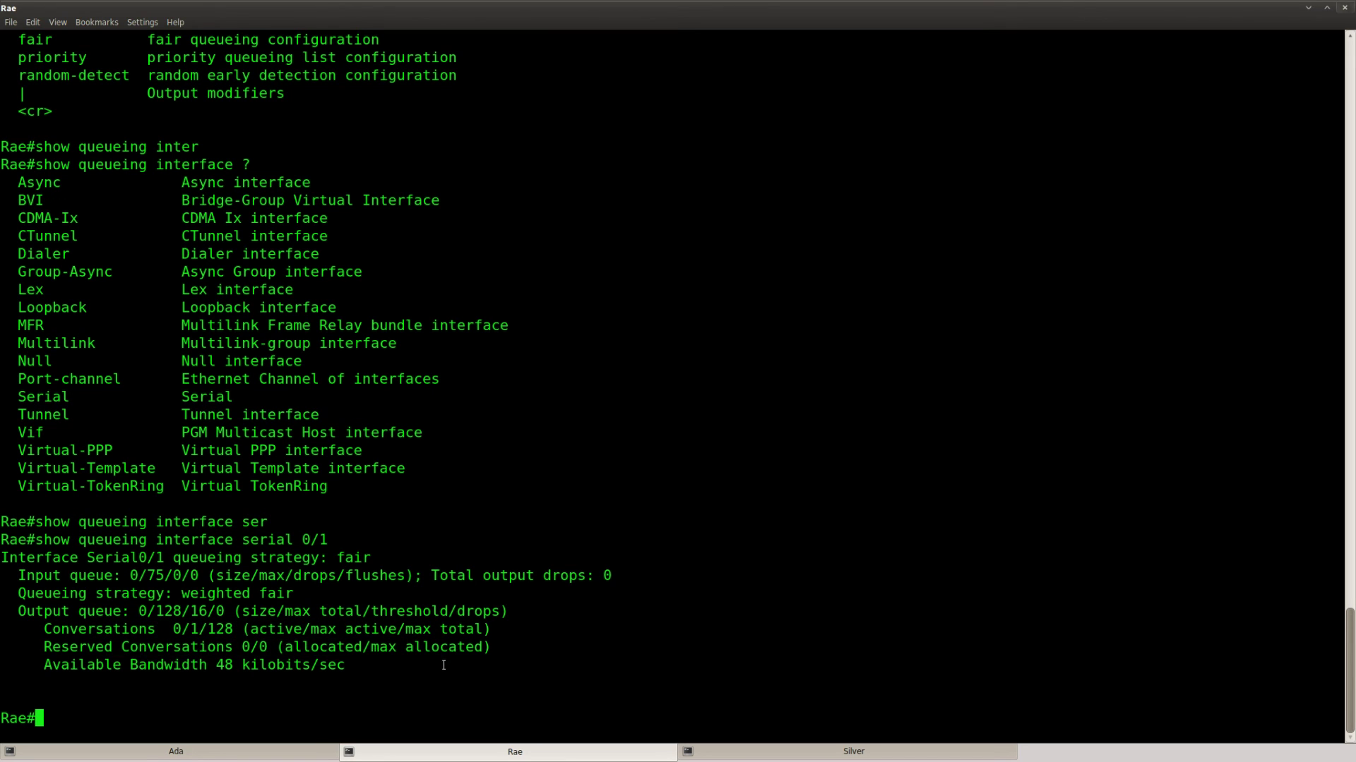
Step: Review the Available Bandwidth line showing 48 kilobits/sec
{"action": "key", "text": "Return"}
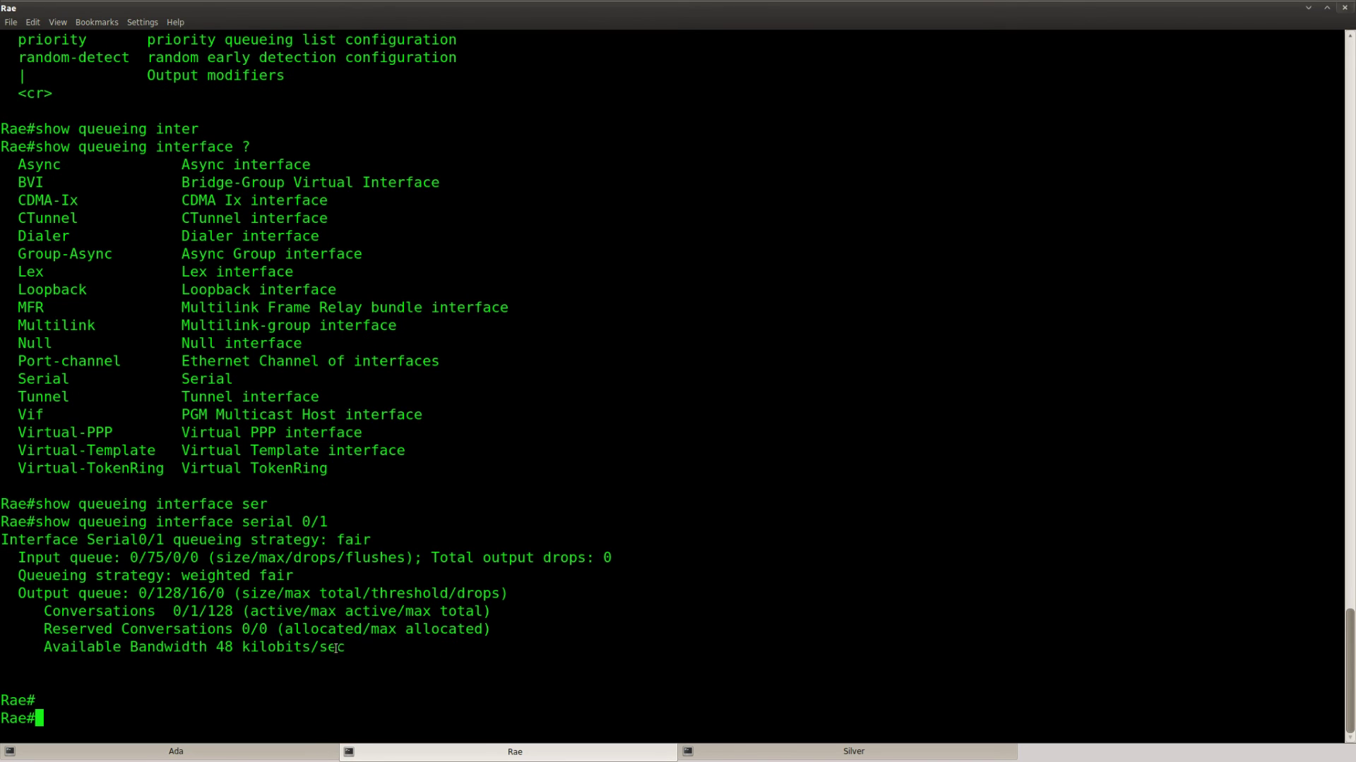
{"action": "left_click_drag", "start_coordinate": [345, 648], "coordinate": [44, 649]}
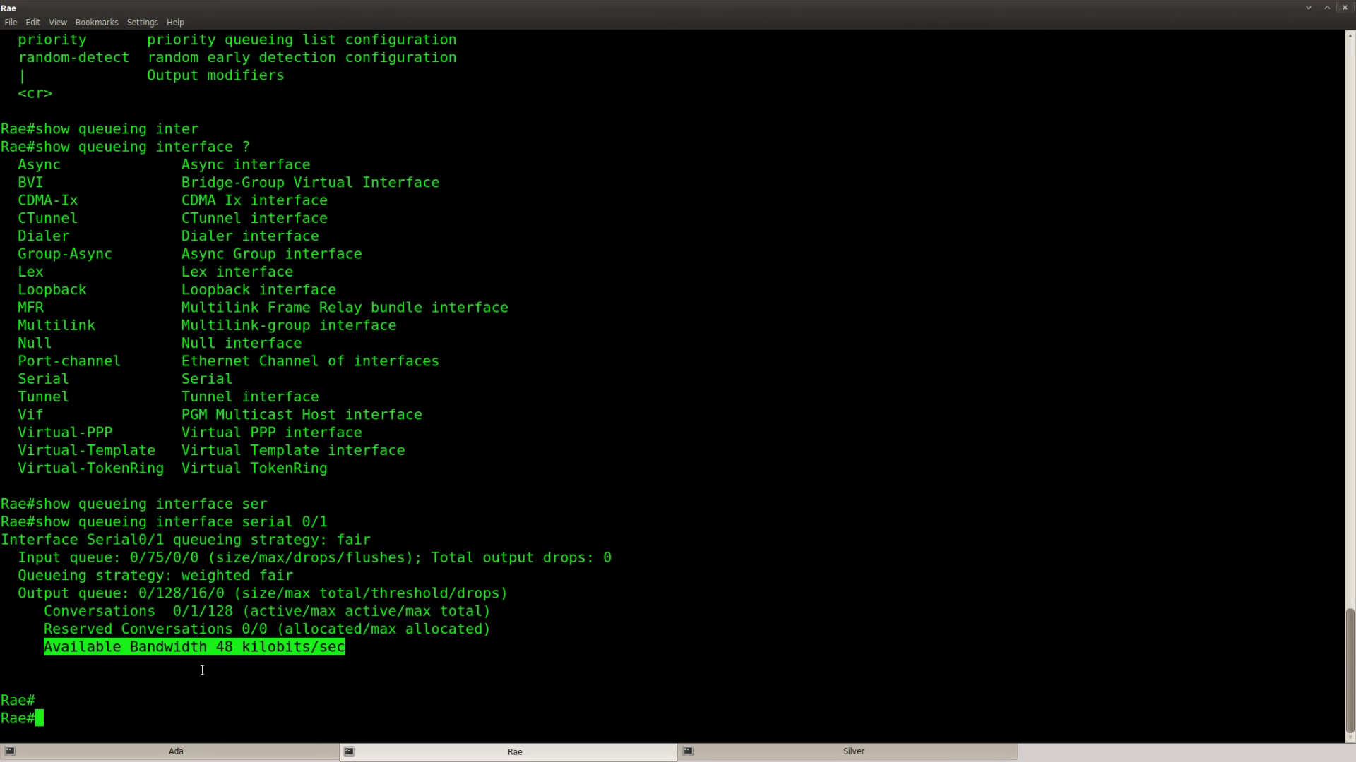
{"action": "left_click", "coordinate": [219, 649]}
{"action": "left_click_drag", "start_coordinate": [219, 648], "coordinate": [345, 647]}
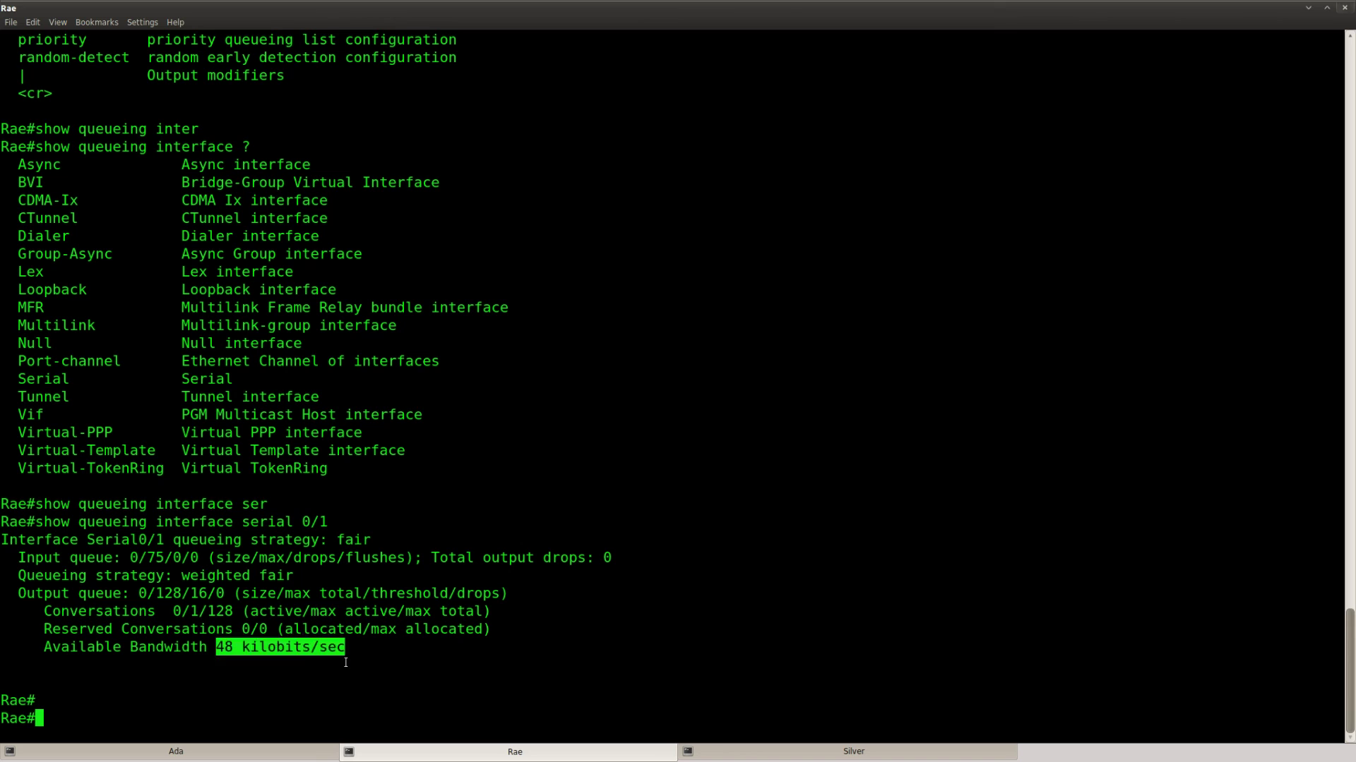
{"action": "left_click", "coordinate": [341, 667]}
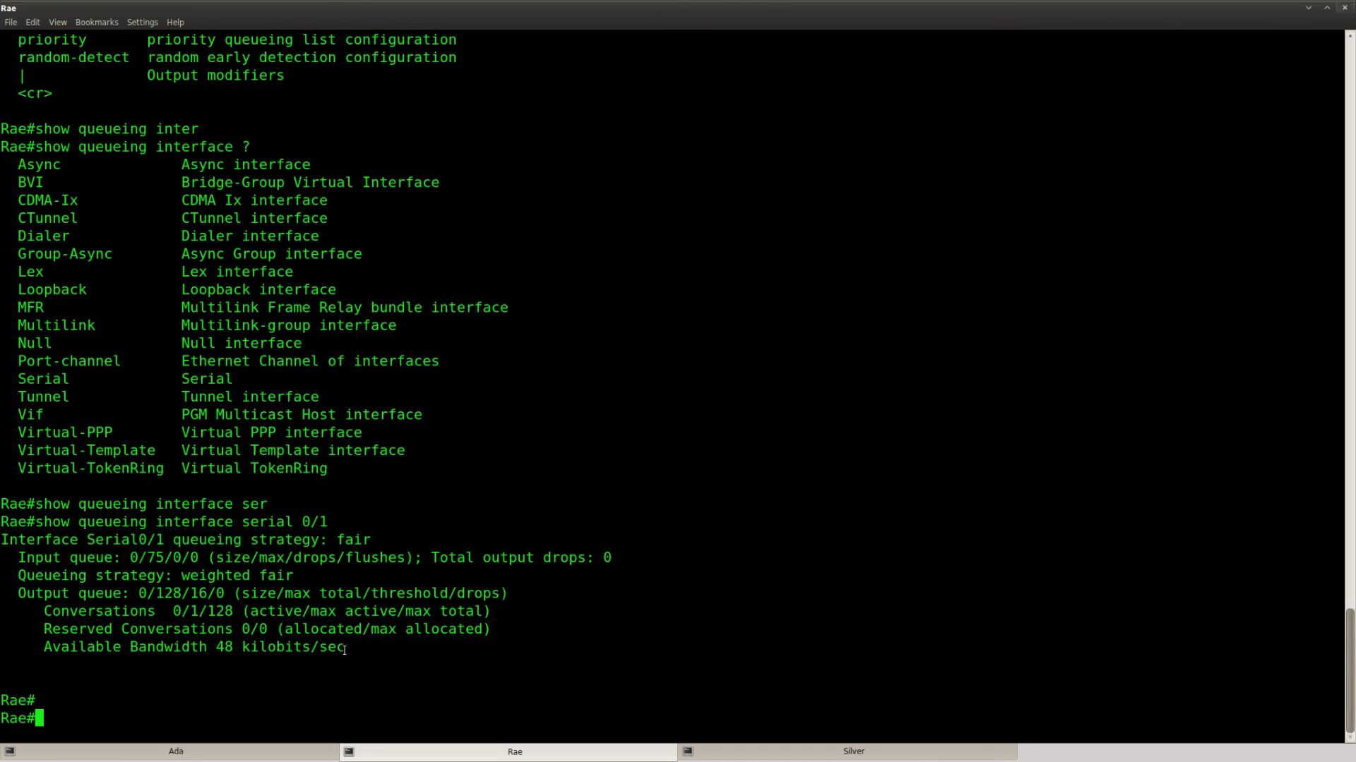
{"action": "left_click_drag", "start_coordinate": [343, 649], "coordinate": [43, 648]}
{"action": "left_click", "coordinate": [195, 674]}
{"action": "left_click_drag", "start_coordinate": [233, 648], "coordinate": [217, 648]}
{"action": "left_click", "coordinate": [228, 666]}
{"action": "key", "text": "Return"}
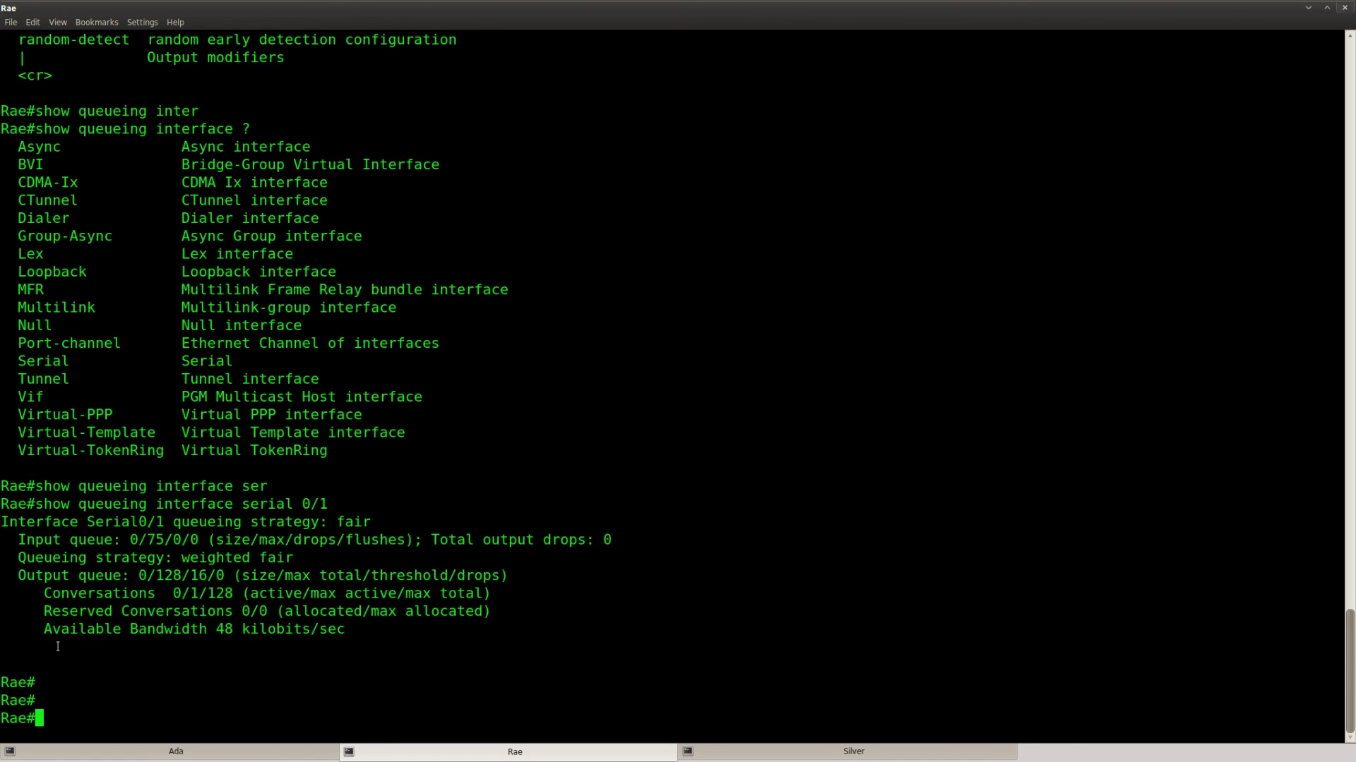
{"action": "key", "text": "alt+Tab"}
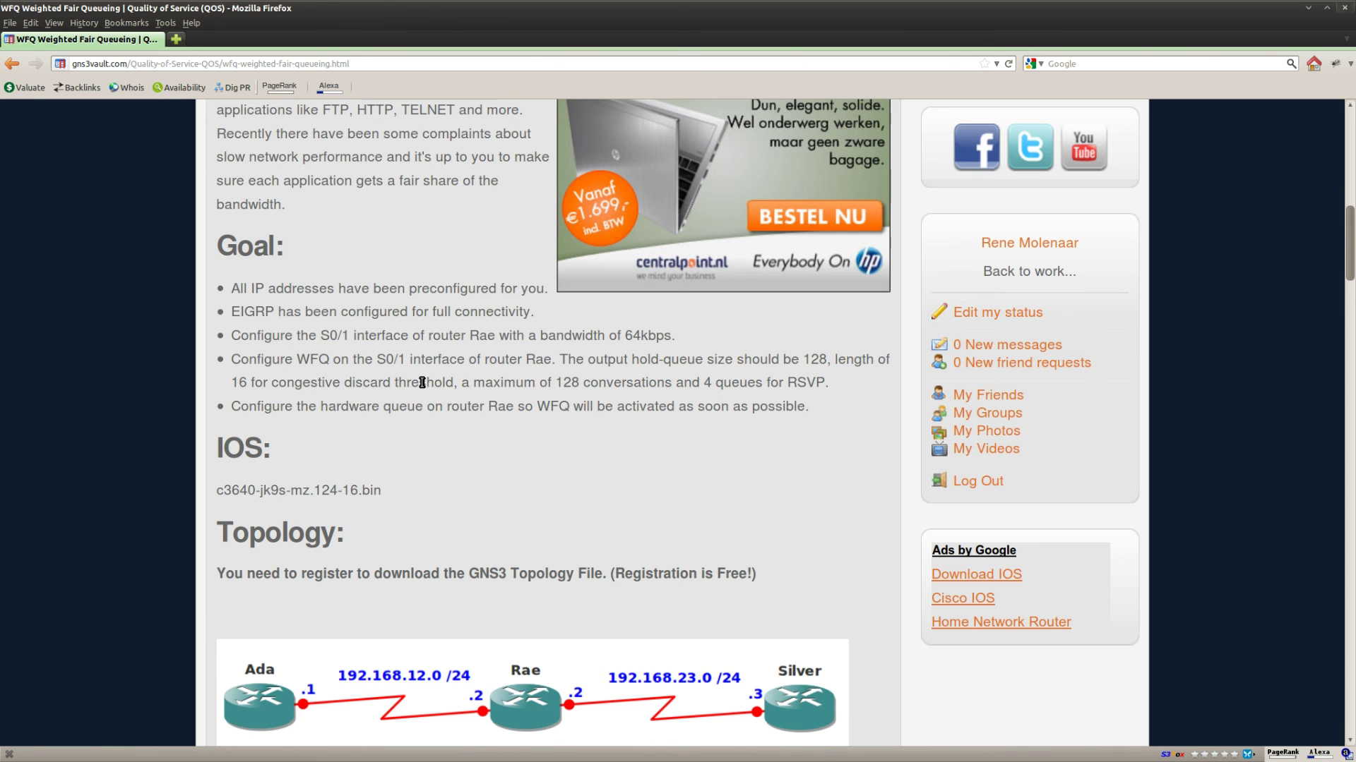
Step: Review the Goal bullets and Scenario section on the GNS3Vault WFQ lab page
{"action": "left_click_drag", "start_coordinate": [809, 408], "coordinate": [229, 286]}
{"action": "left_click", "coordinate": [482, 438]}
{"action": "scroll", "coordinate": [516, 452], "scroll_direction": "down", "scroll_amount": 1}
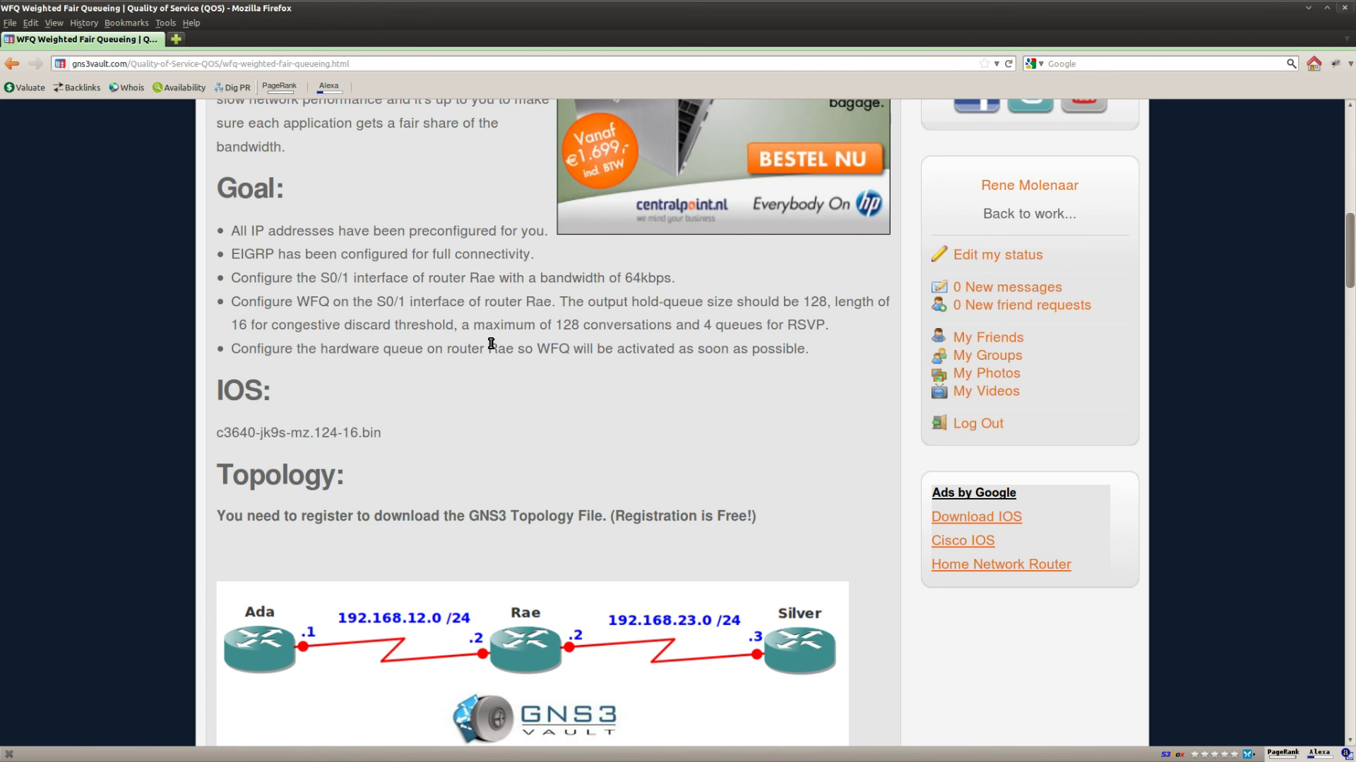
{"action": "scroll", "coordinate": [494, 339], "scroll_direction": "up", "scroll_amount": 10}
{"action": "left_click_drag", "start_coordinate": [514, 226], "coordinate": [275, 222]}
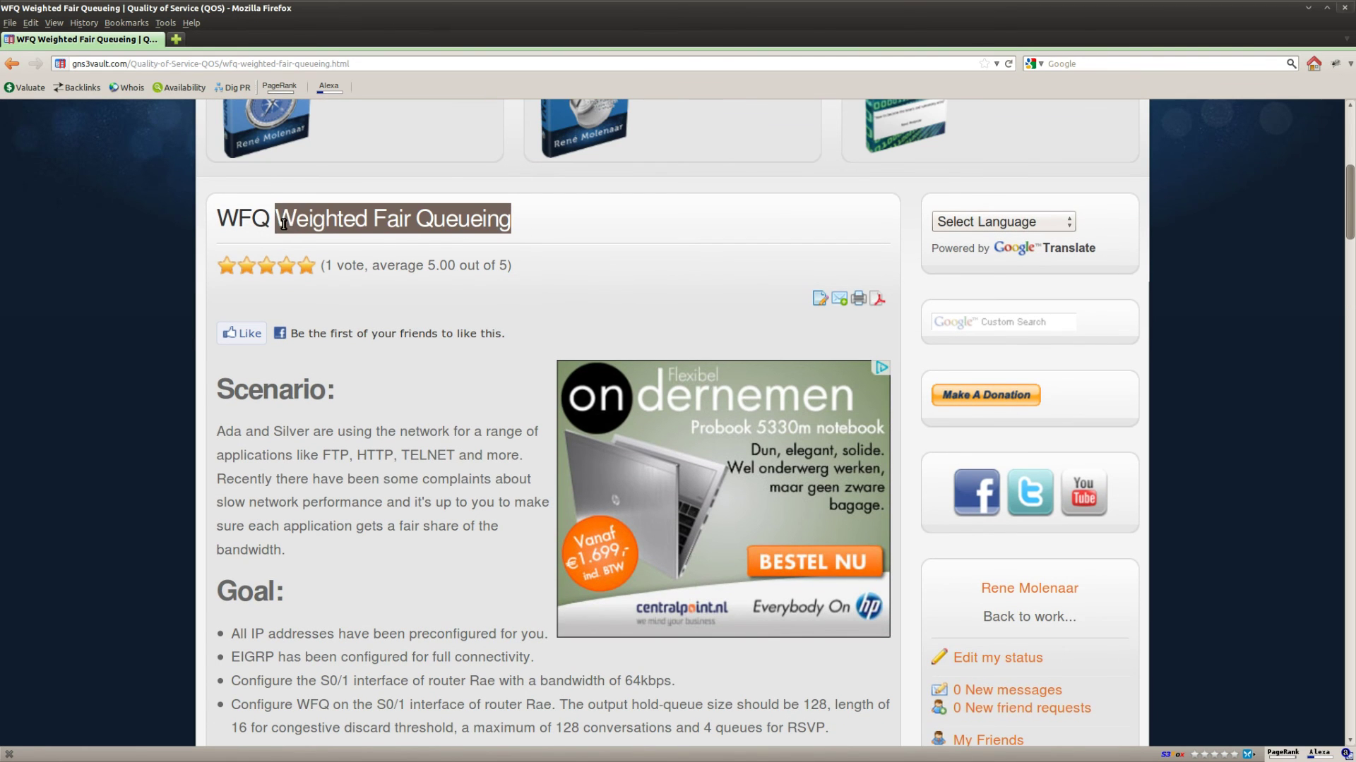
{"action": "left_click", "coordinate": [431, 574]}
{"action": "scroll", "coordinate": [431, 573], "scroll_direction": "down", "scroll_amount": 6}
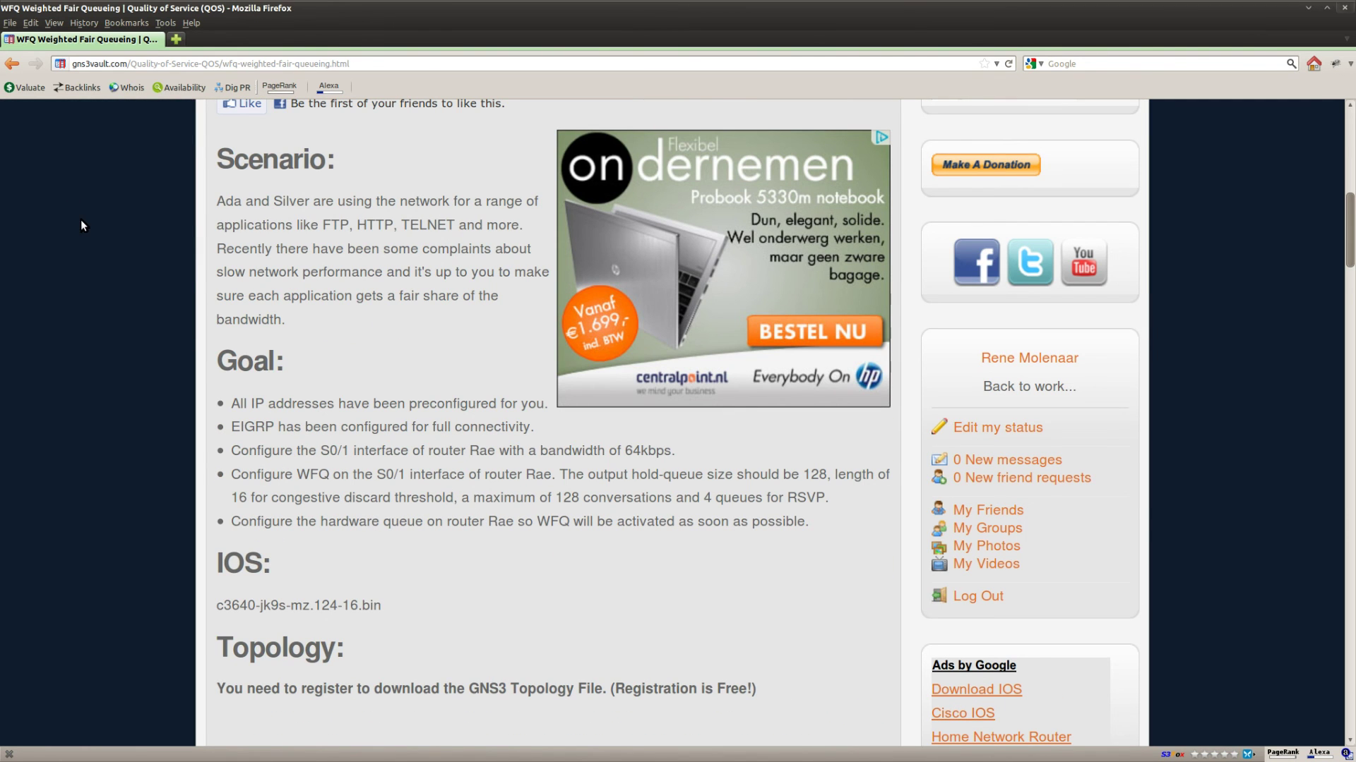